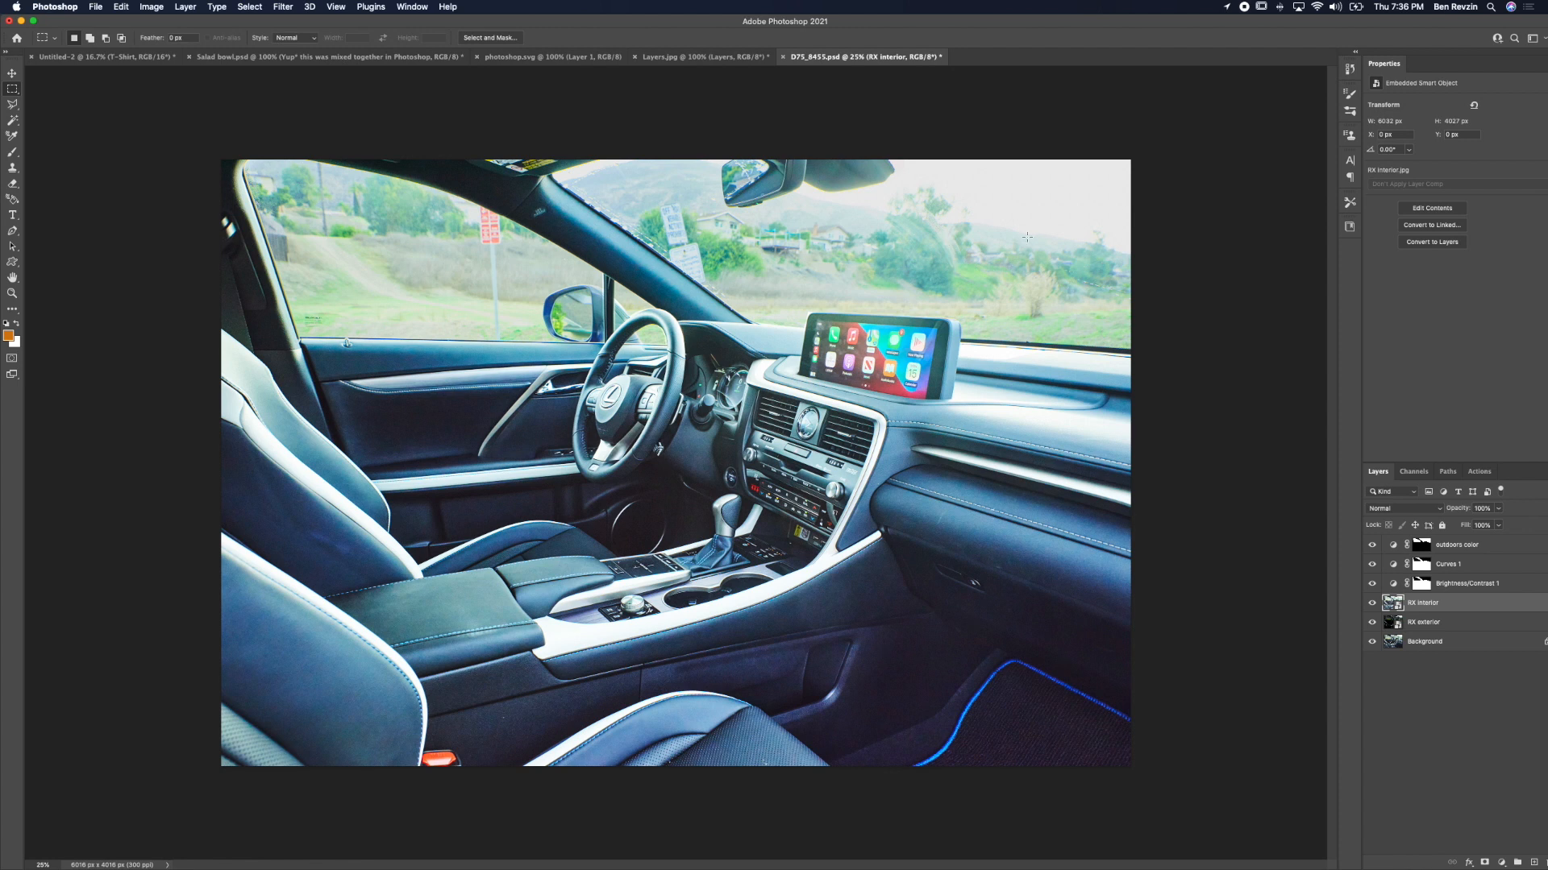
Step: Hide the RX interior and RX exterior layers, switching RX exterior on and off once to compare the image
click(1372, 603)
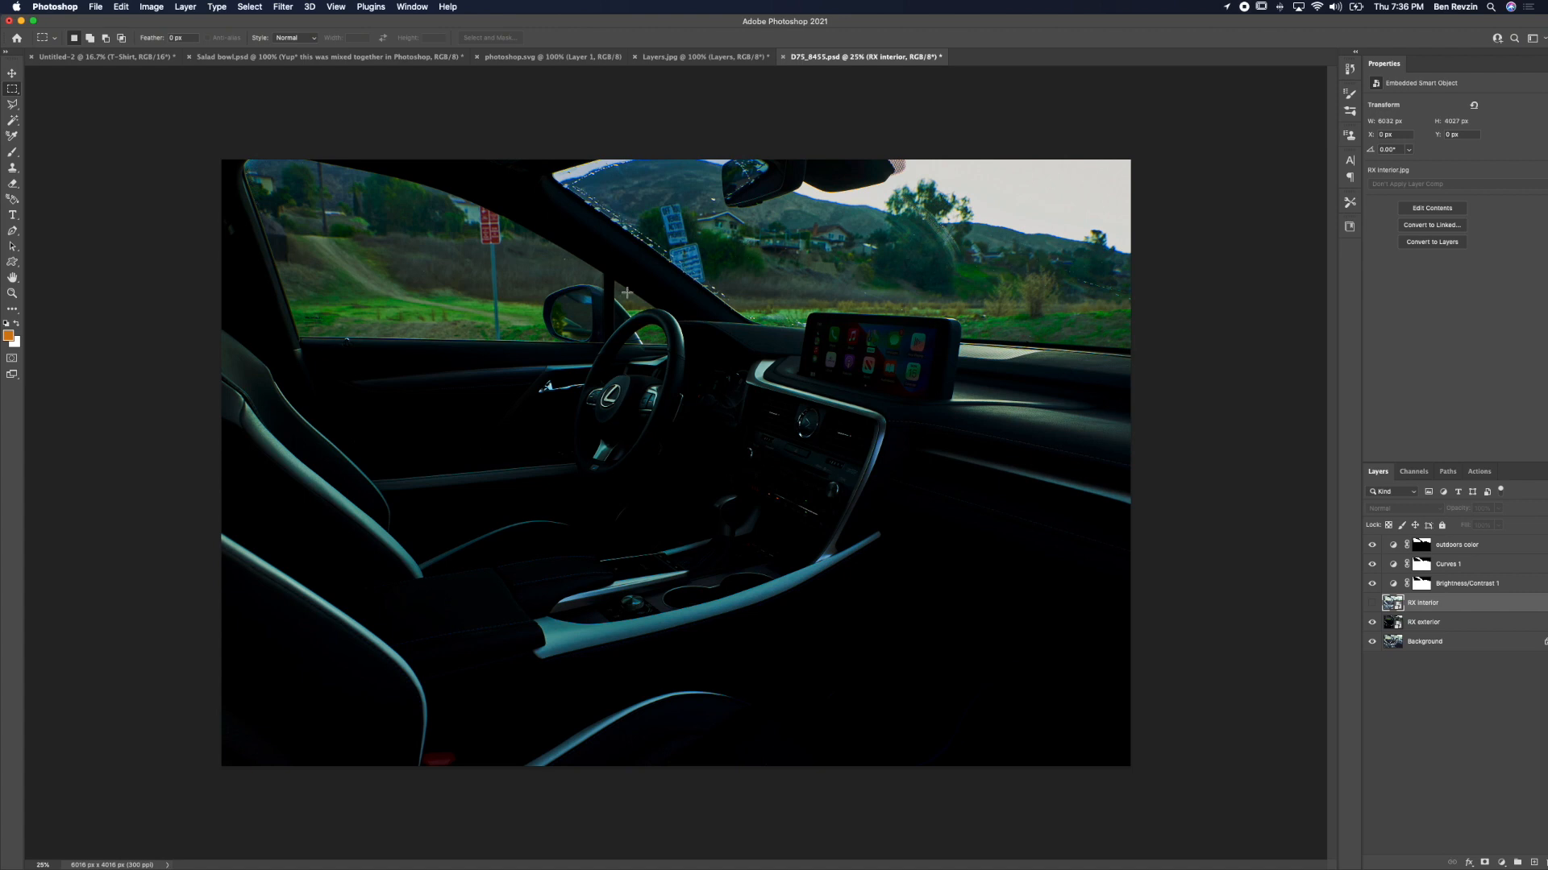
click(1371, 622)
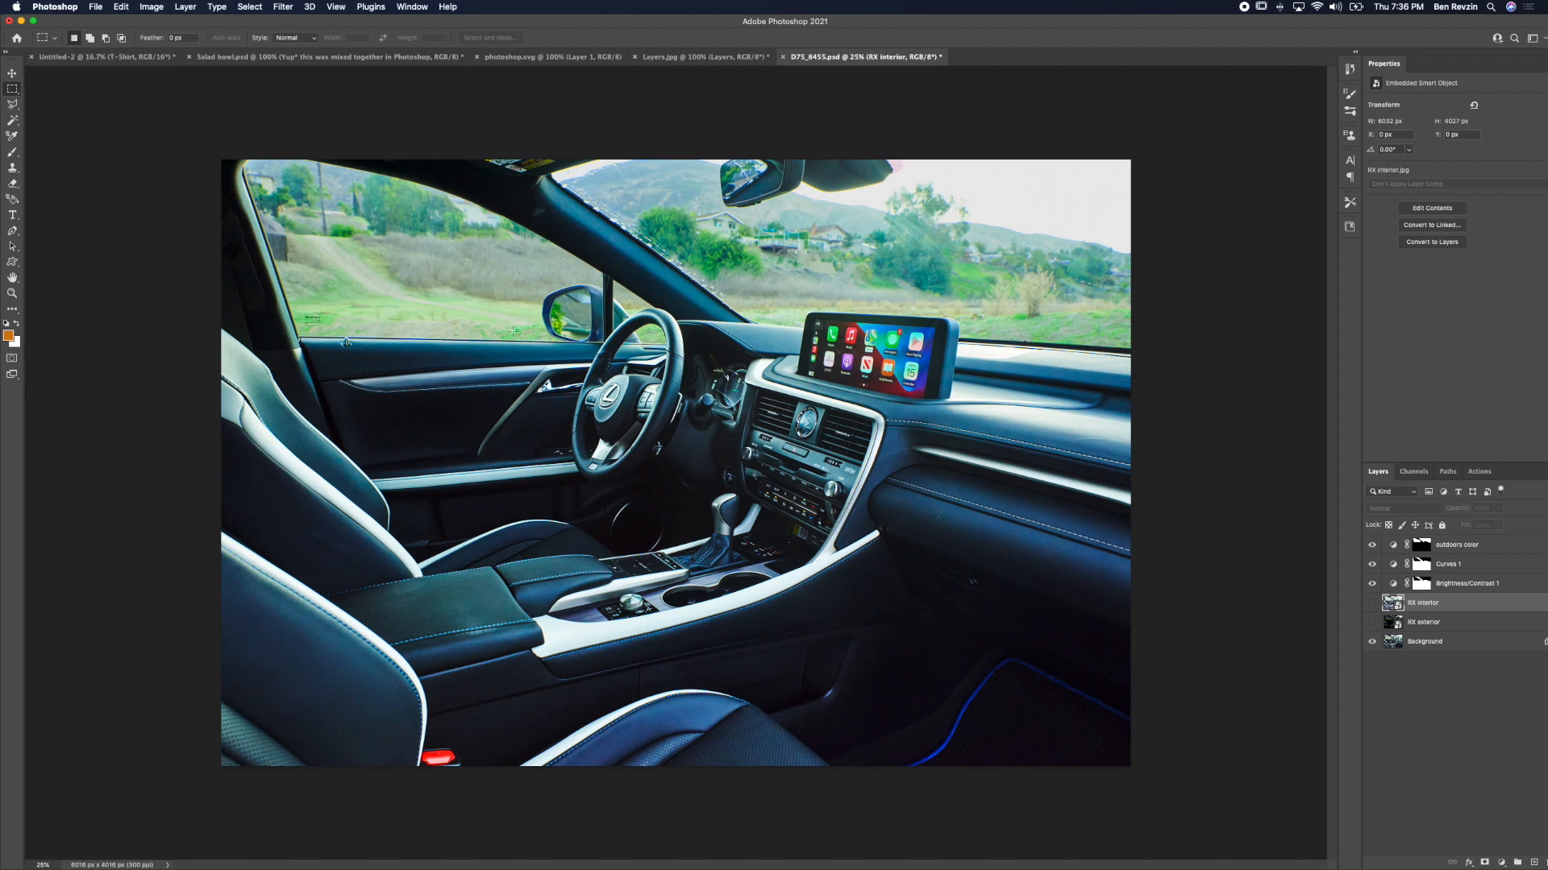
click(1372, 622)
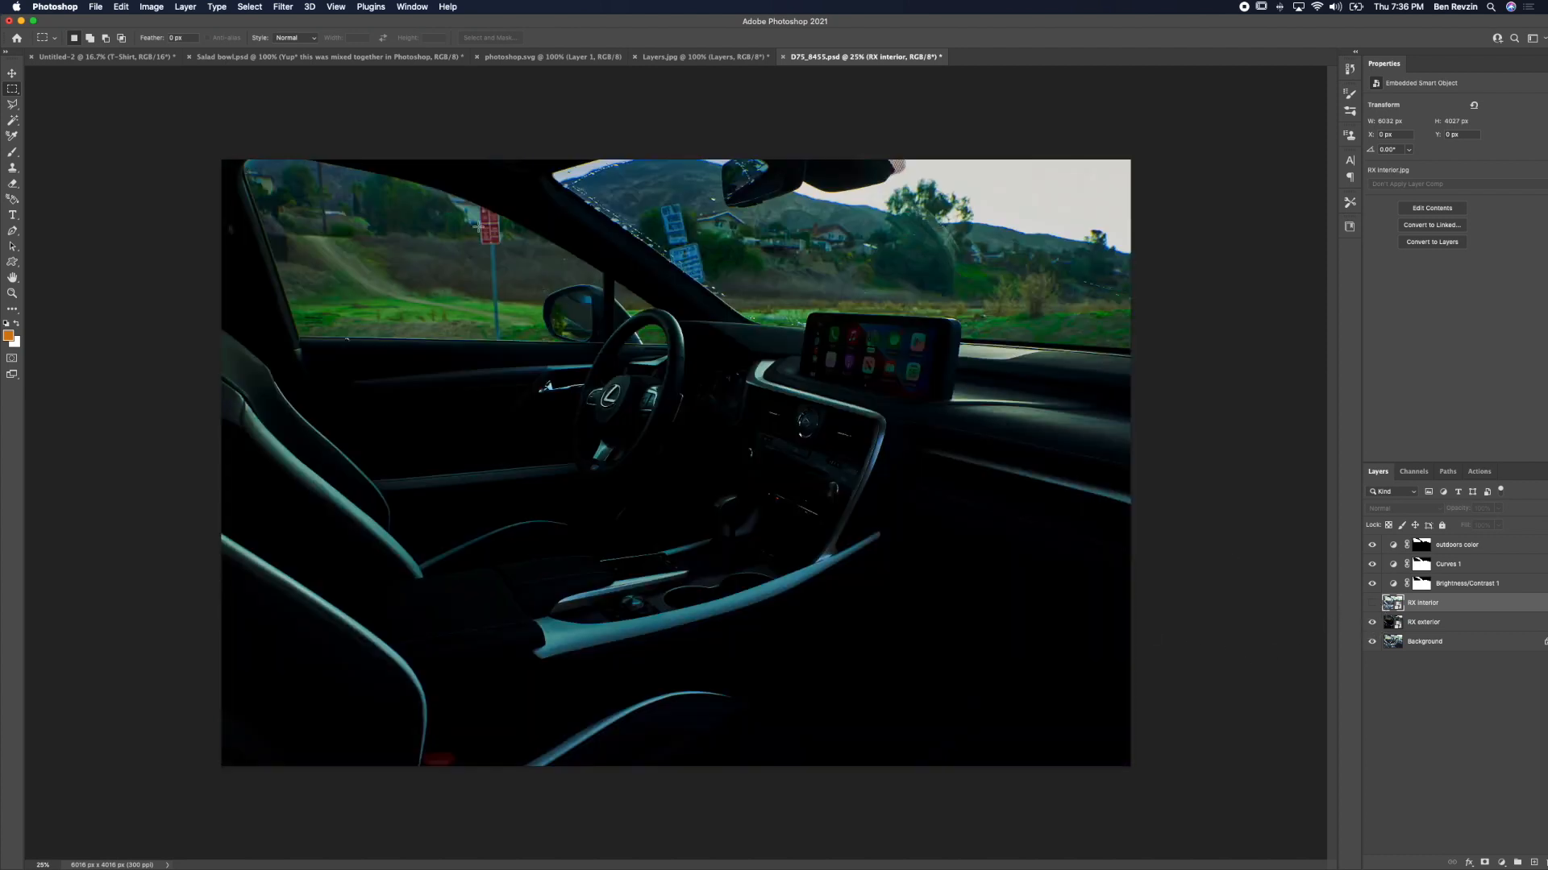
click(1372, 622)
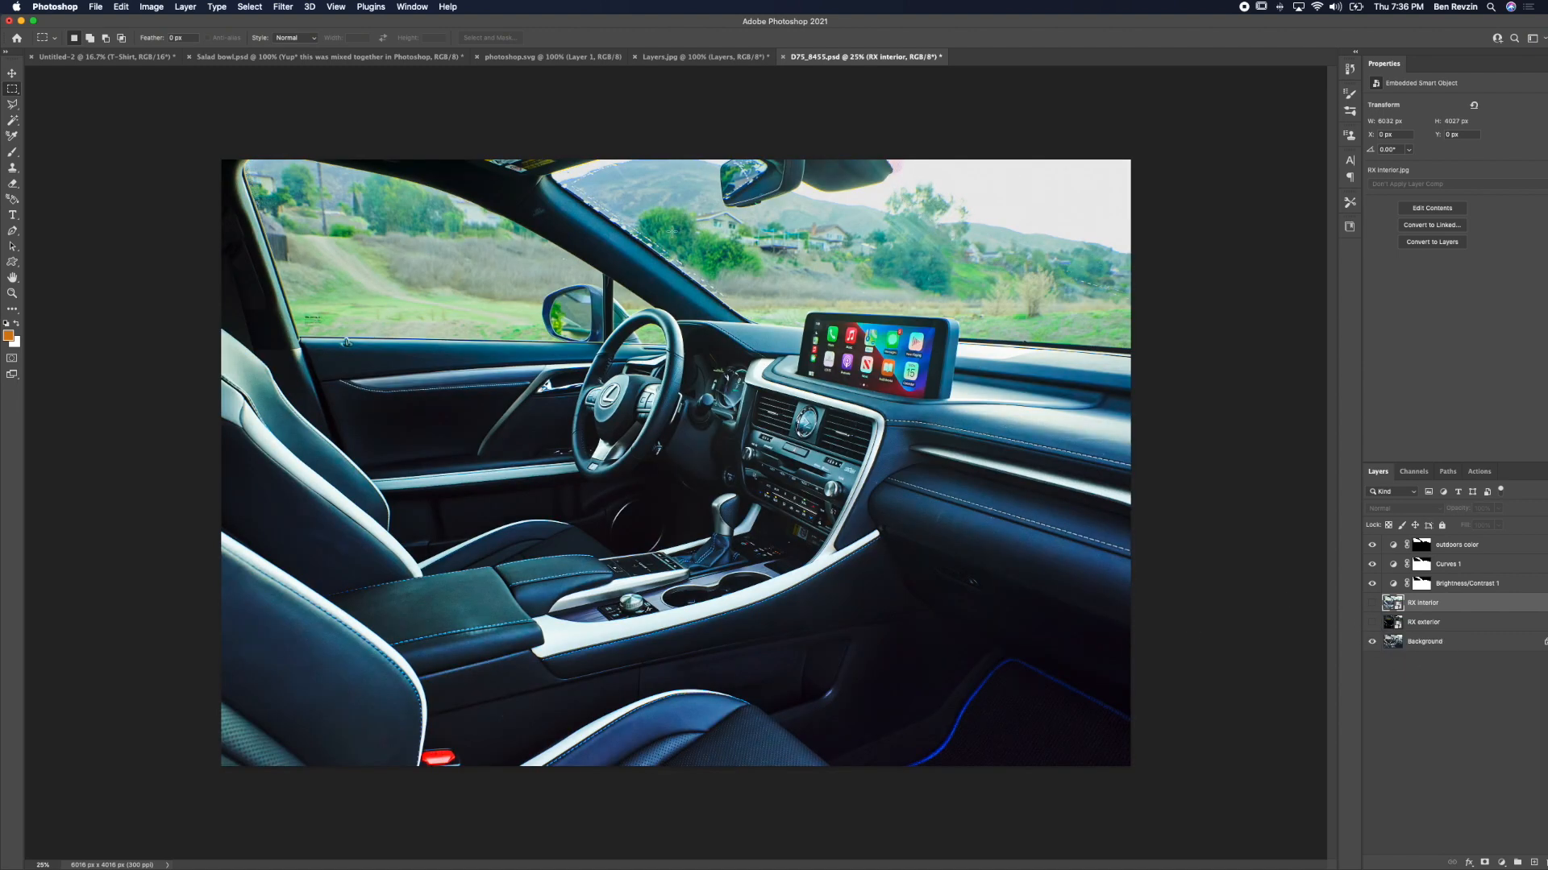
Step: Toggle the Brightness/Contrast 1, Curves 1 and outdoors color layers off and back on to inspect each adjustment's effect
click(1373, 585)
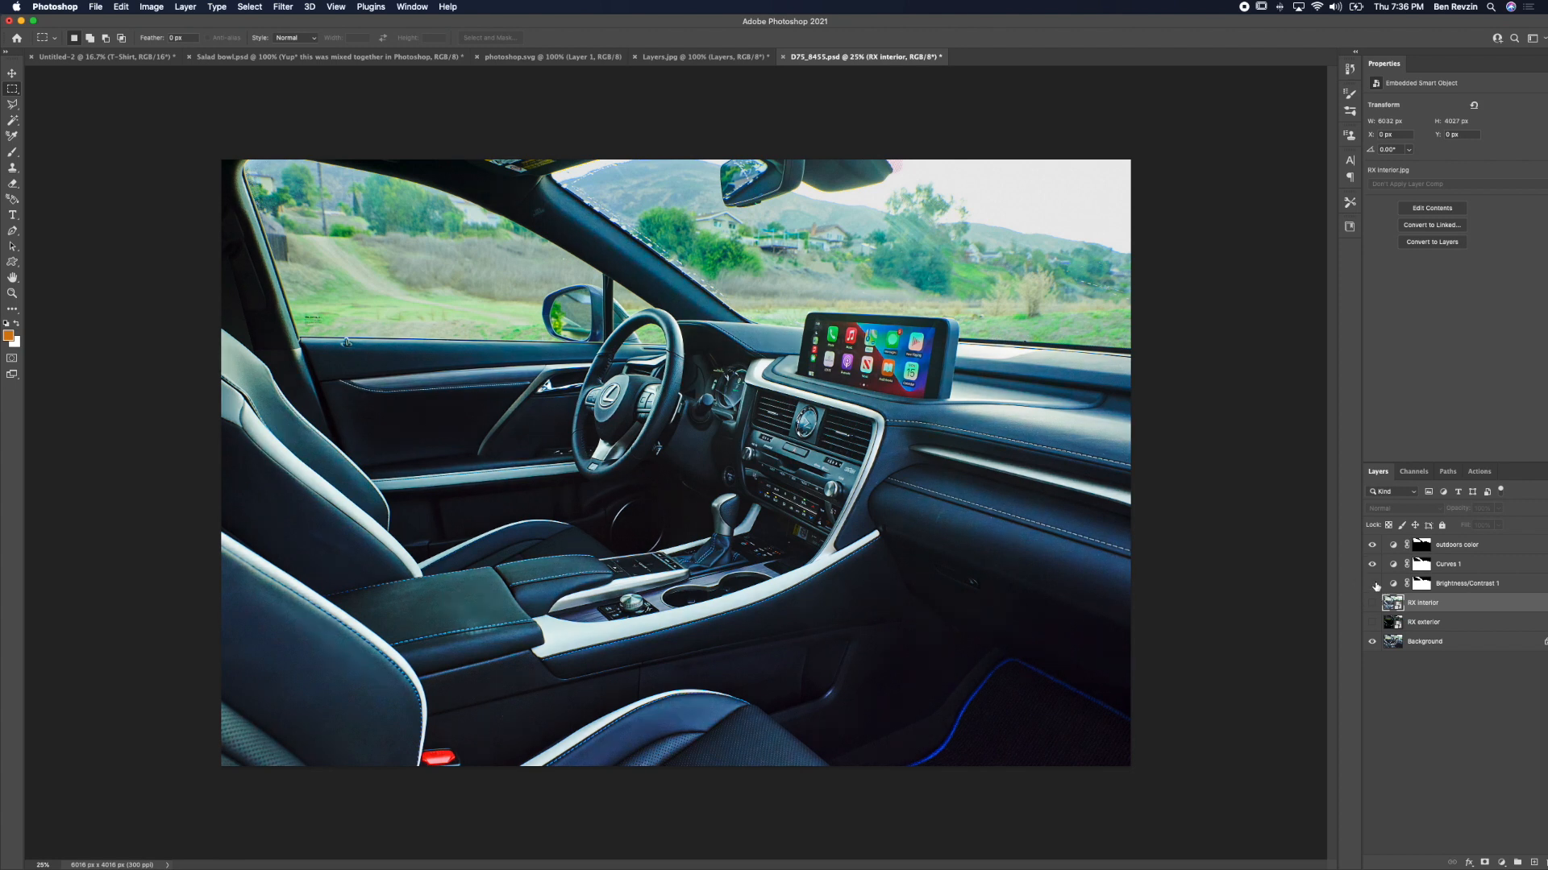
click(1373, 584)
click(1372, 564)
click(1372, 564)
click(1372, 546)
click(1372, 546)
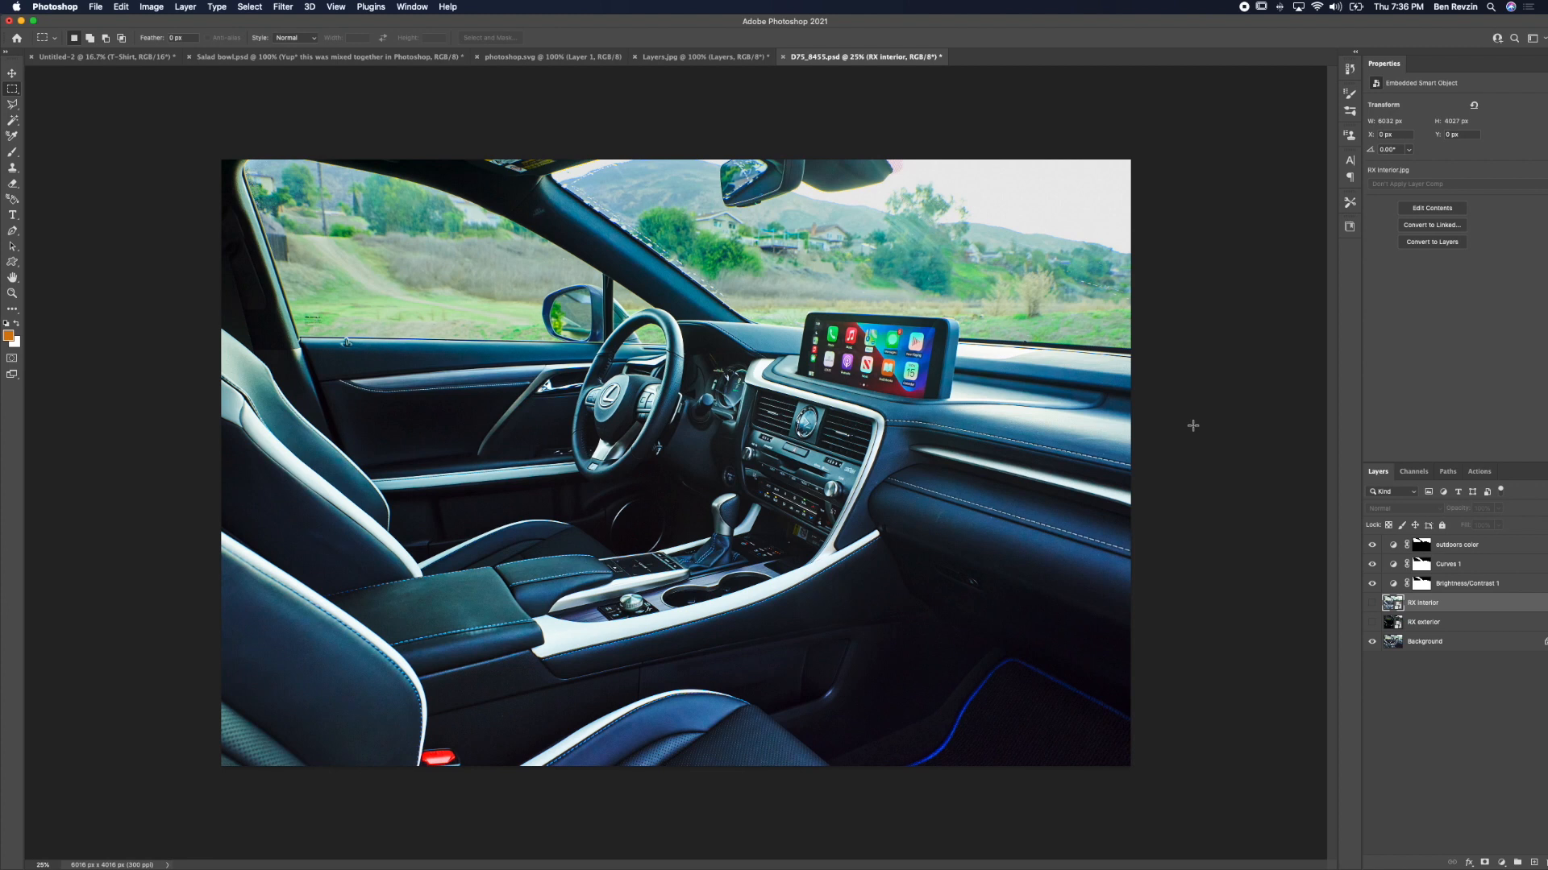
click(98, 5)
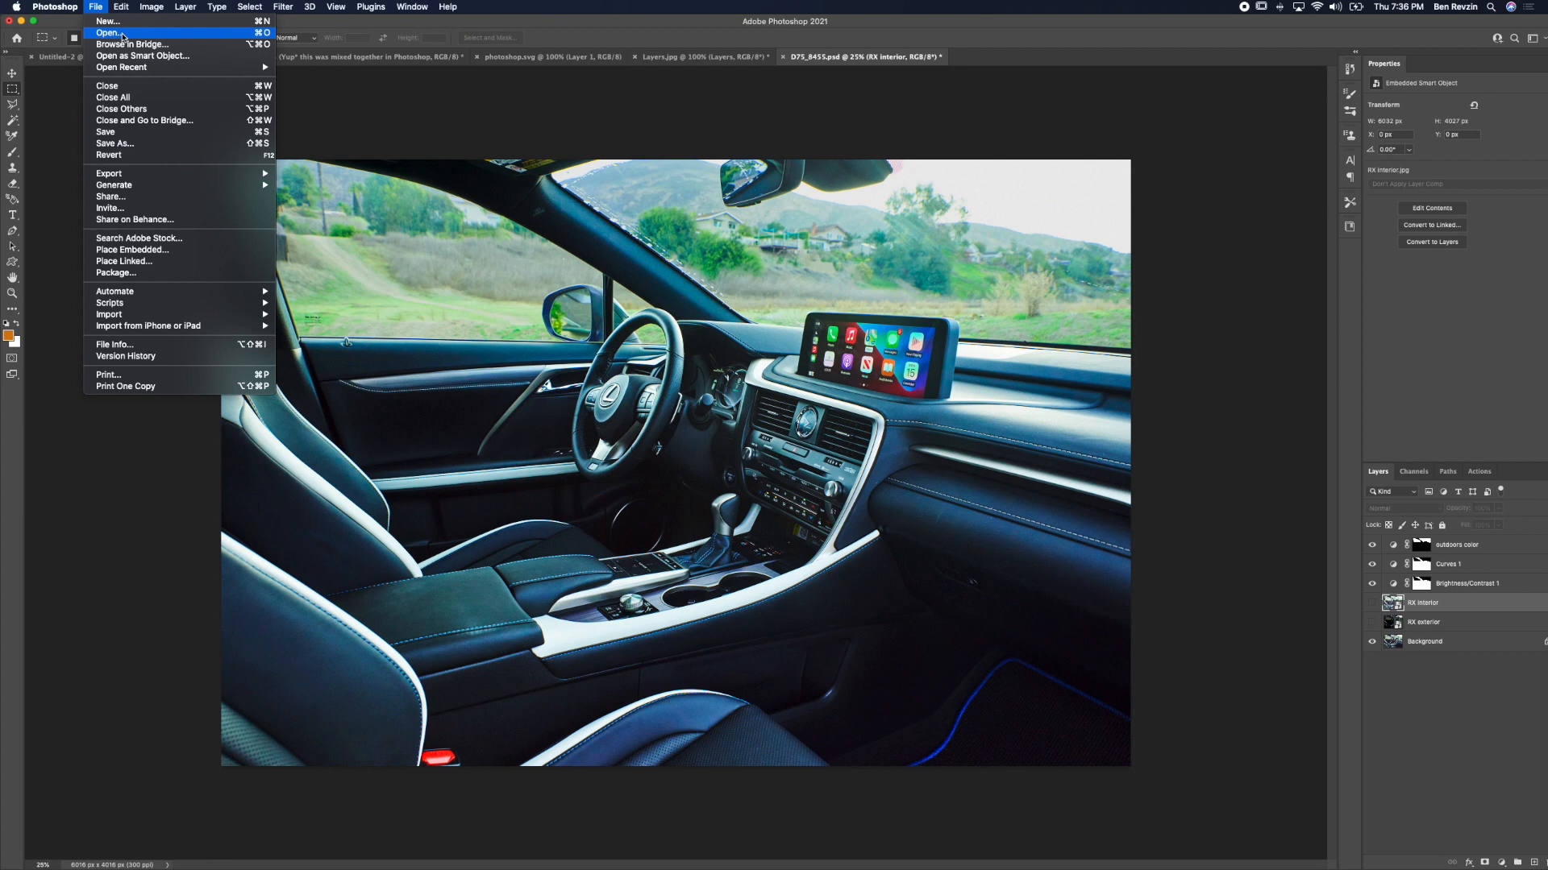
click(333, 31)
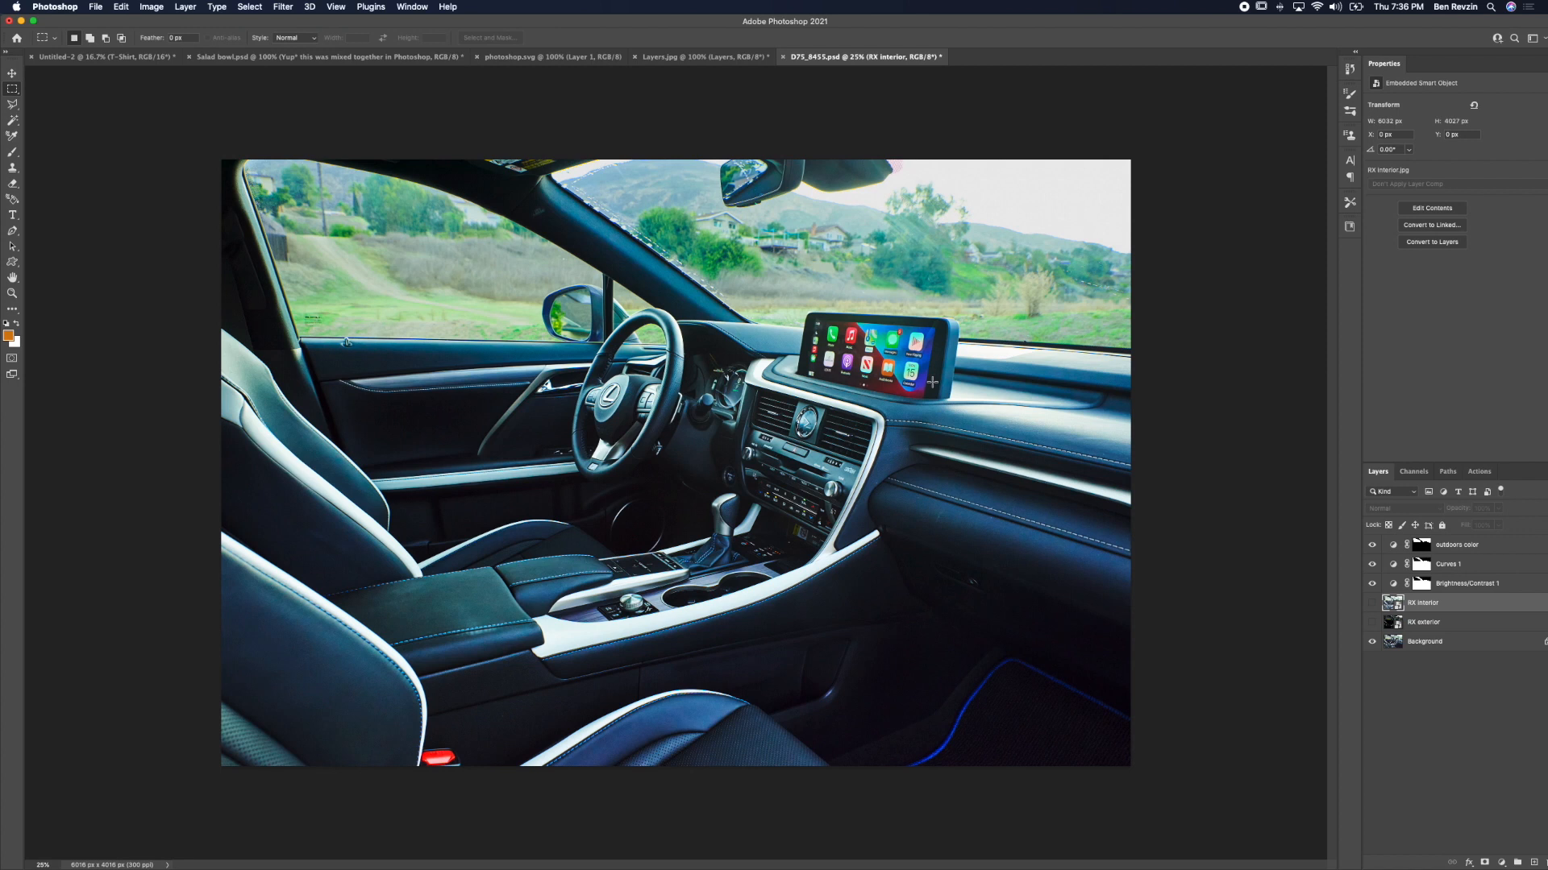
Step: Switch to Finder, open the Layers example folder on the Desktop and preview youtube logo.png
key(super+Tab)
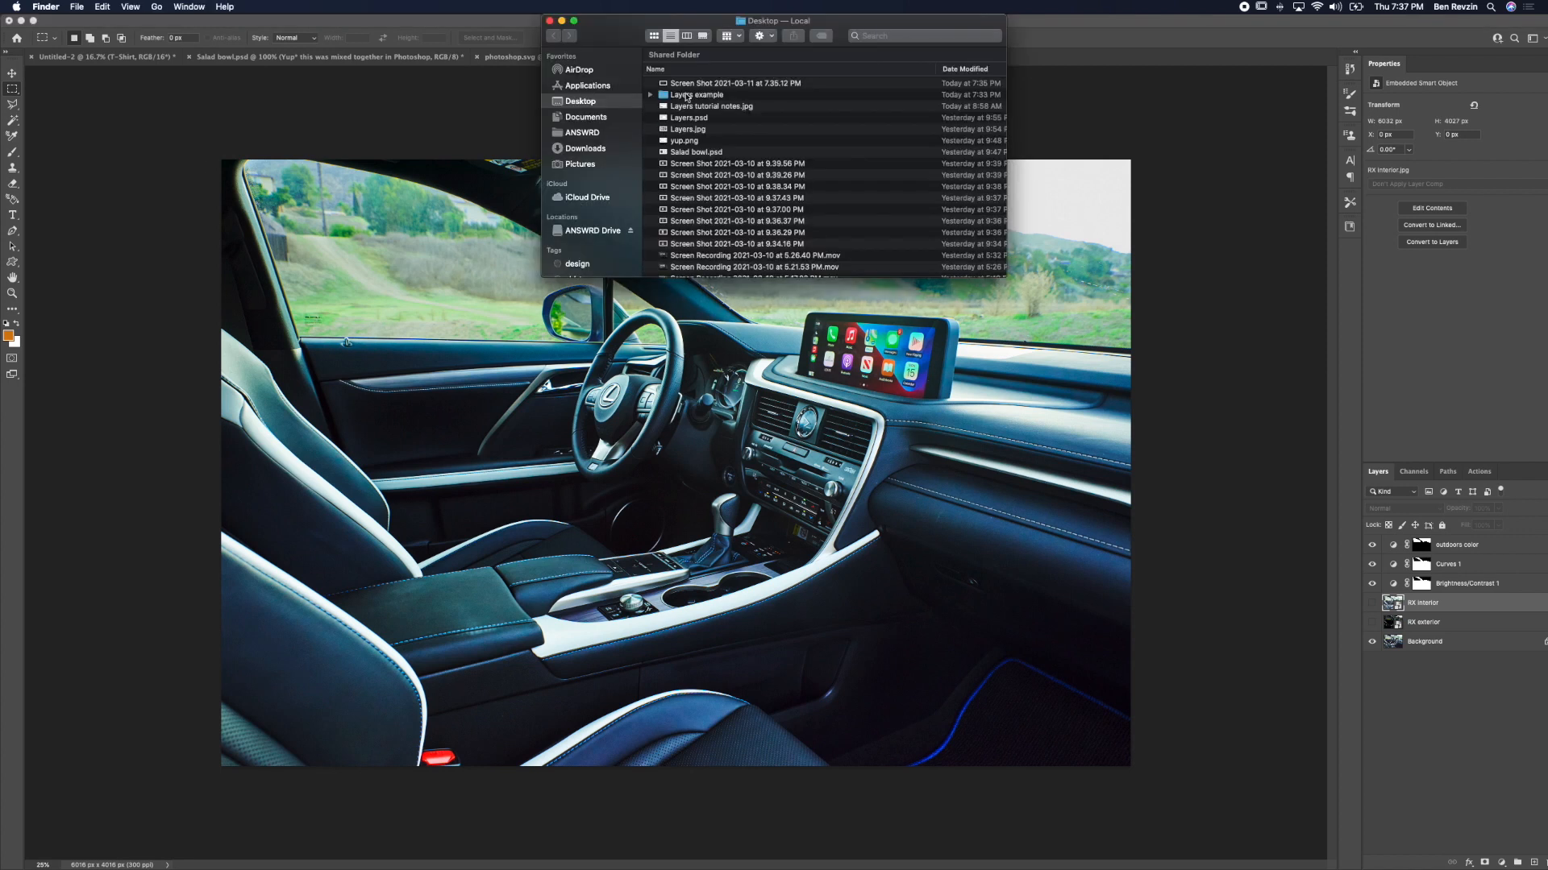
double_click(698, 95)
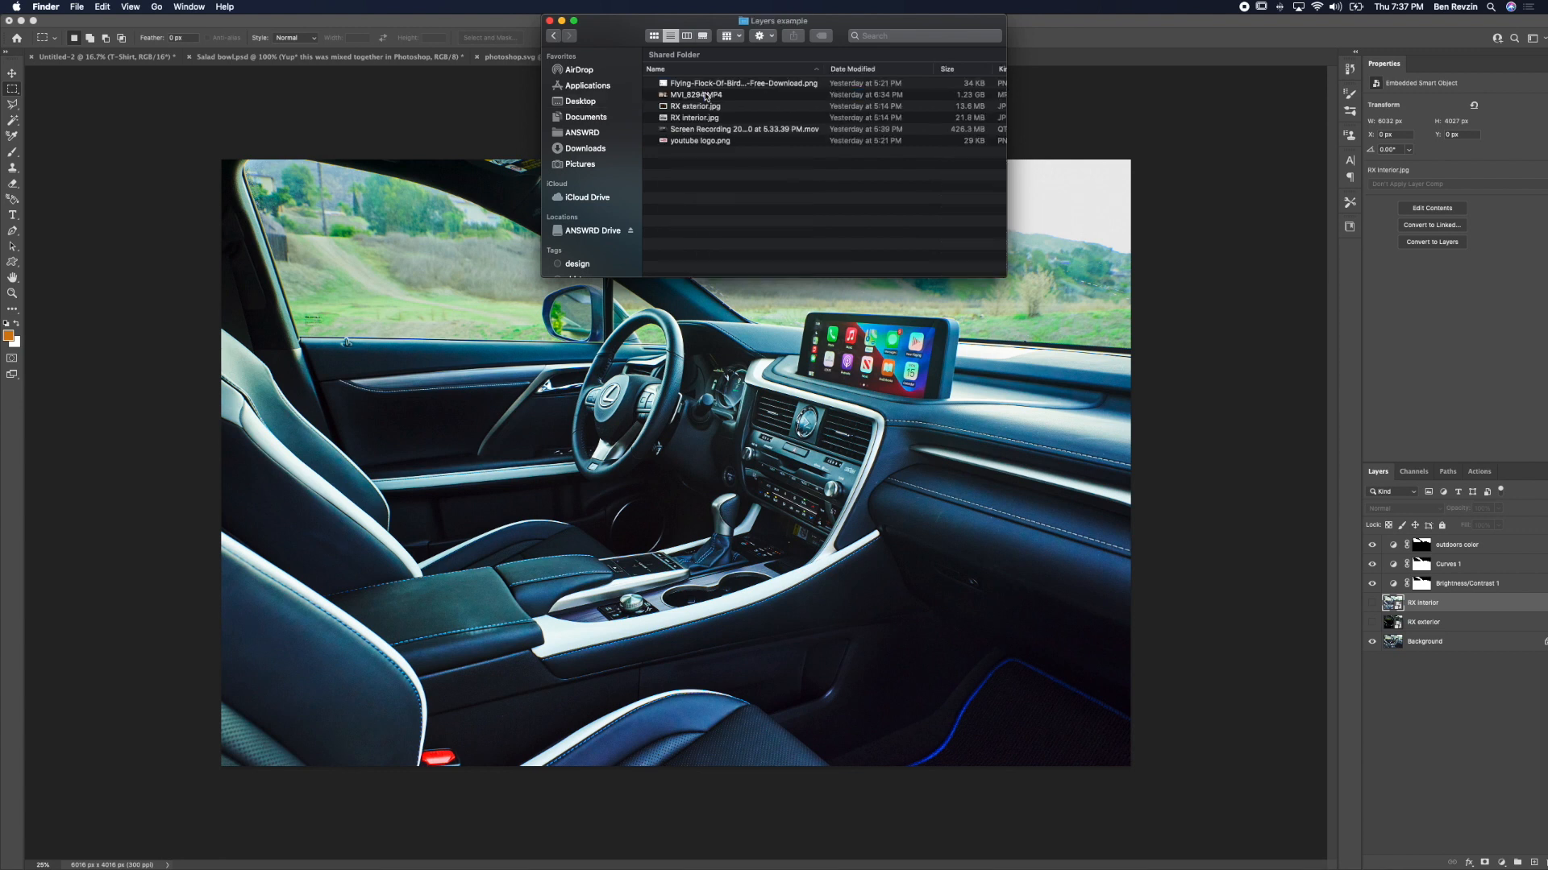
click(723, 143)
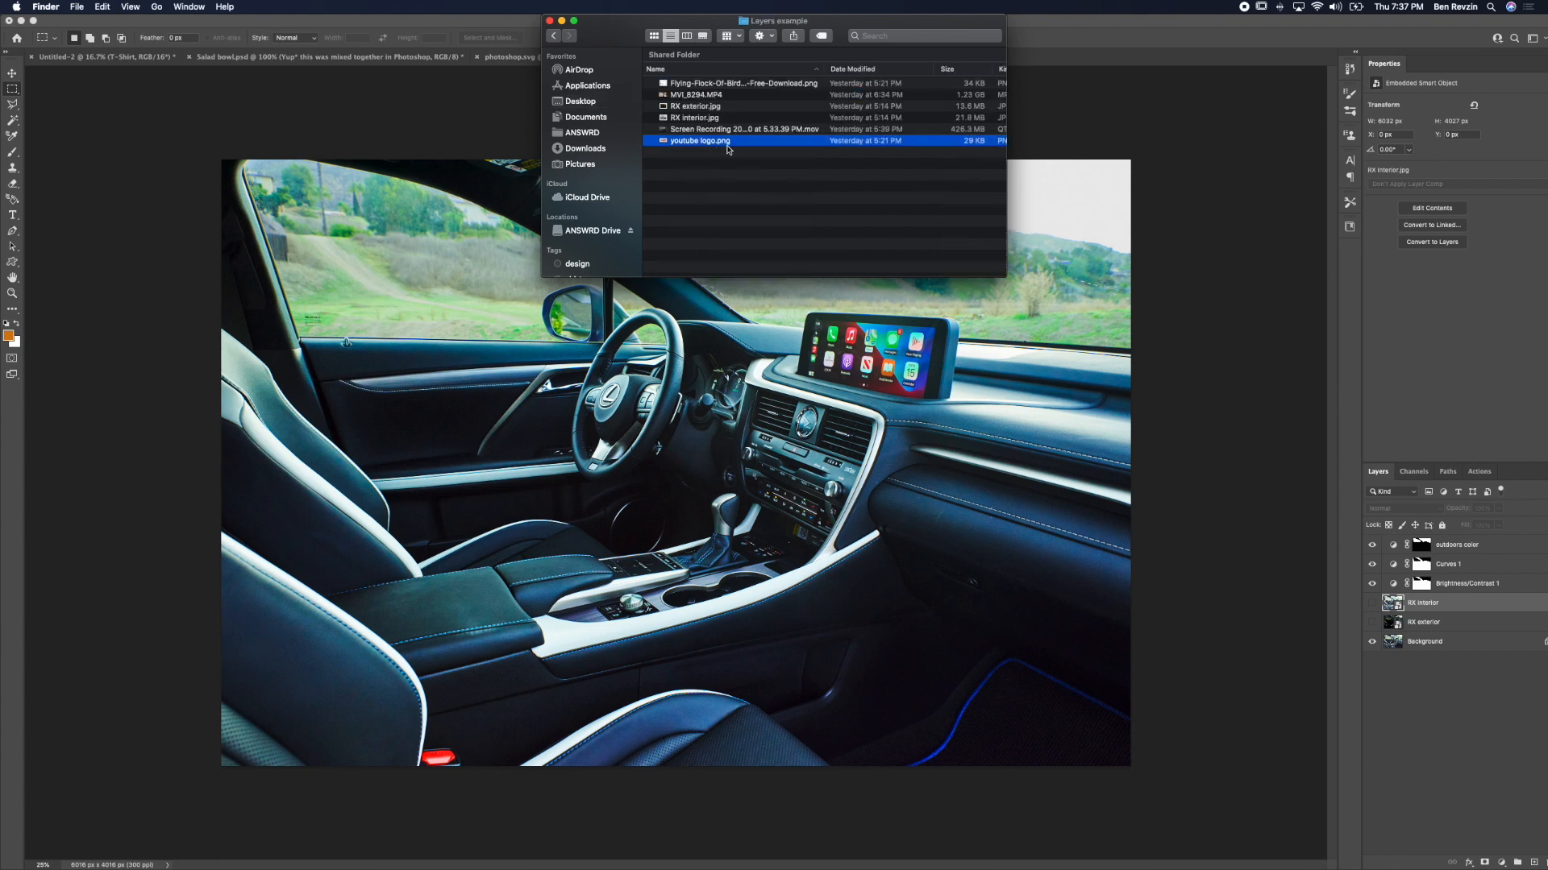
key(space)
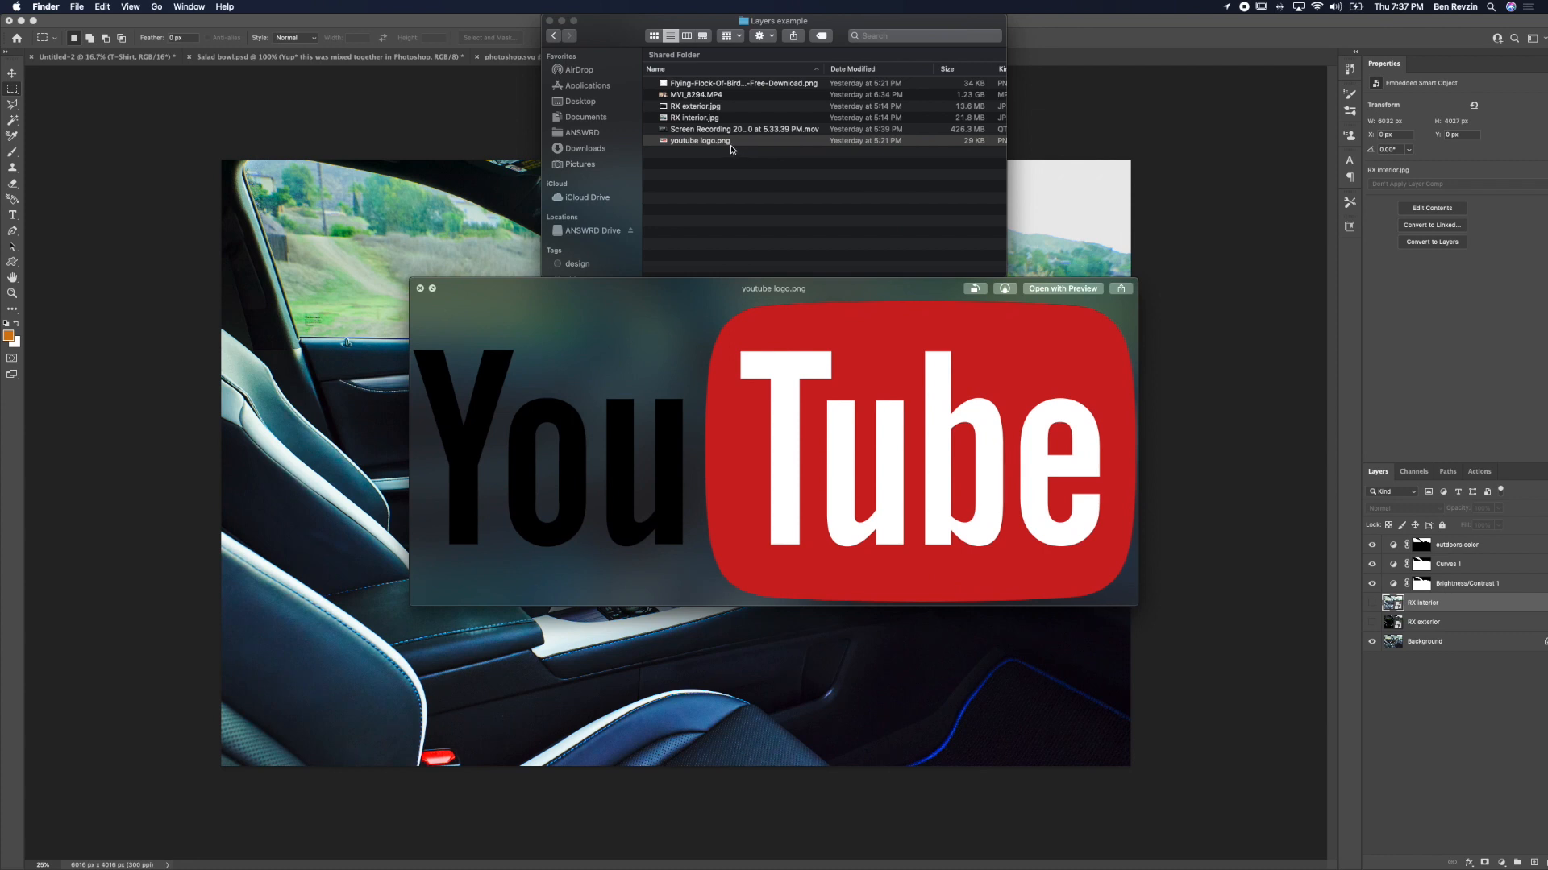
key(space)
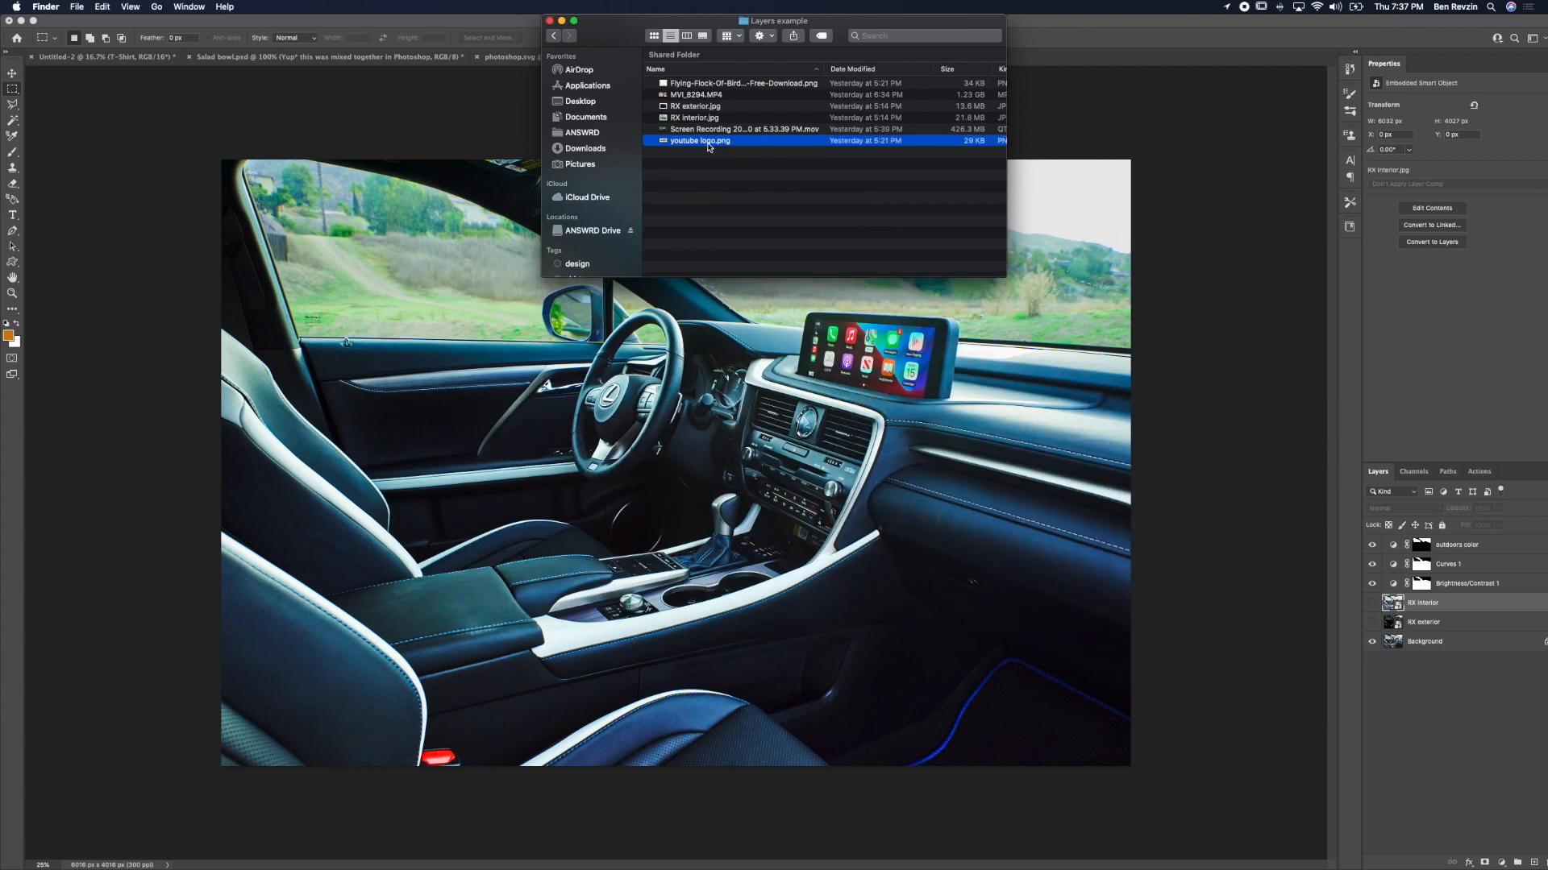
Step: Place youtube logo.png in the car photo, scaled to about 31% and positioned over the driver's side window
drag(708, 147, 476, 355)
drag(708, 501, 698, 488)
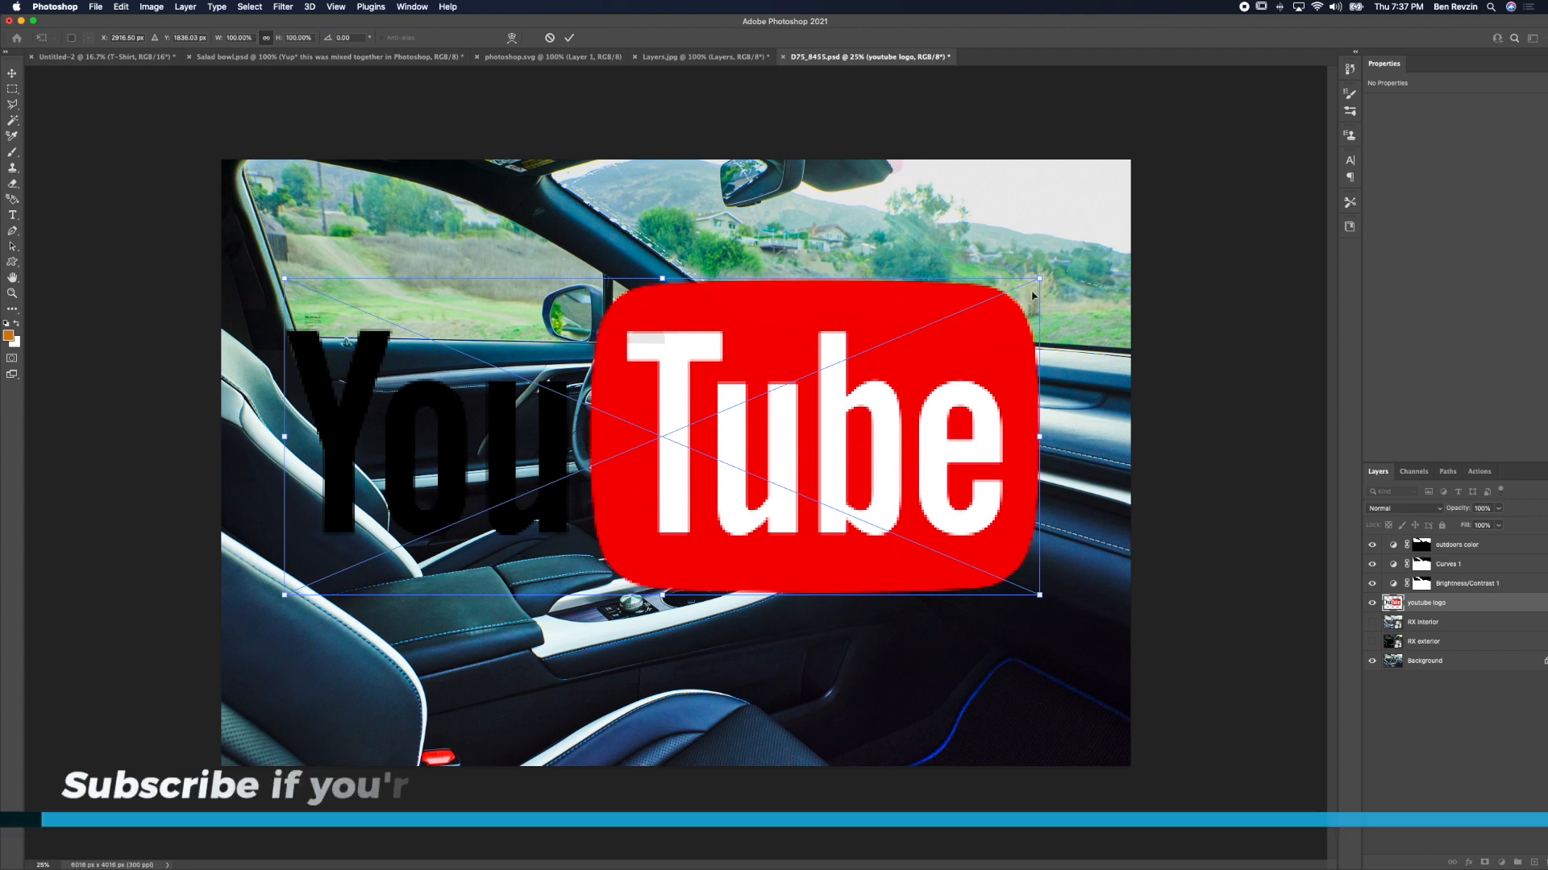
mouse_move(639, 348)
mouse_down()
mouse_move(702, 349)
mouse_move(647, 352)
mouse_up()
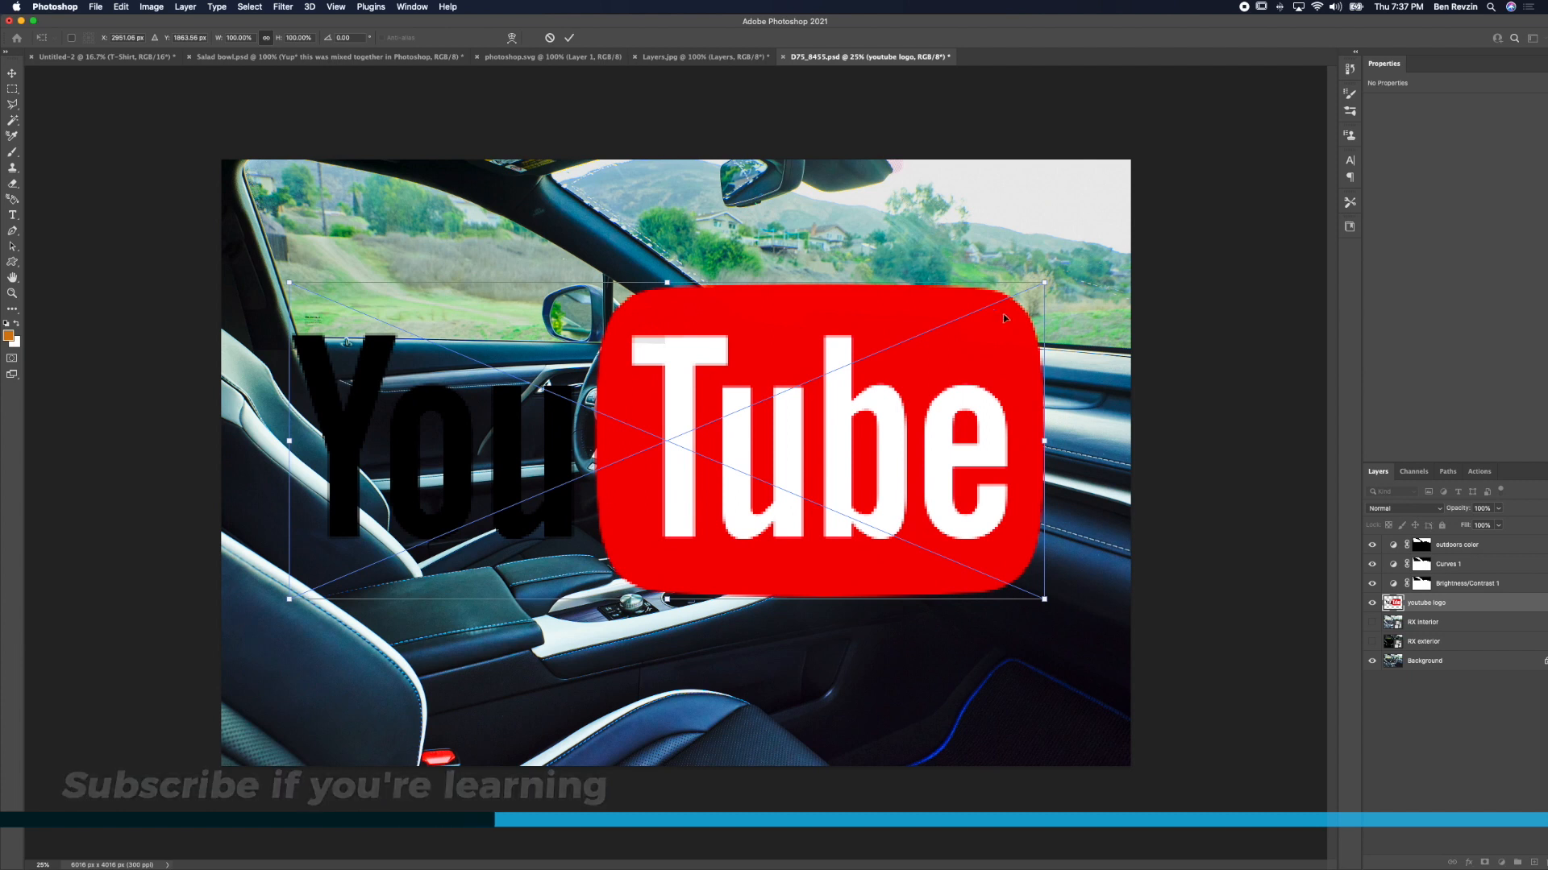
drag(1045, 282, 473, 252)
drag(397, 305, 446, 284)
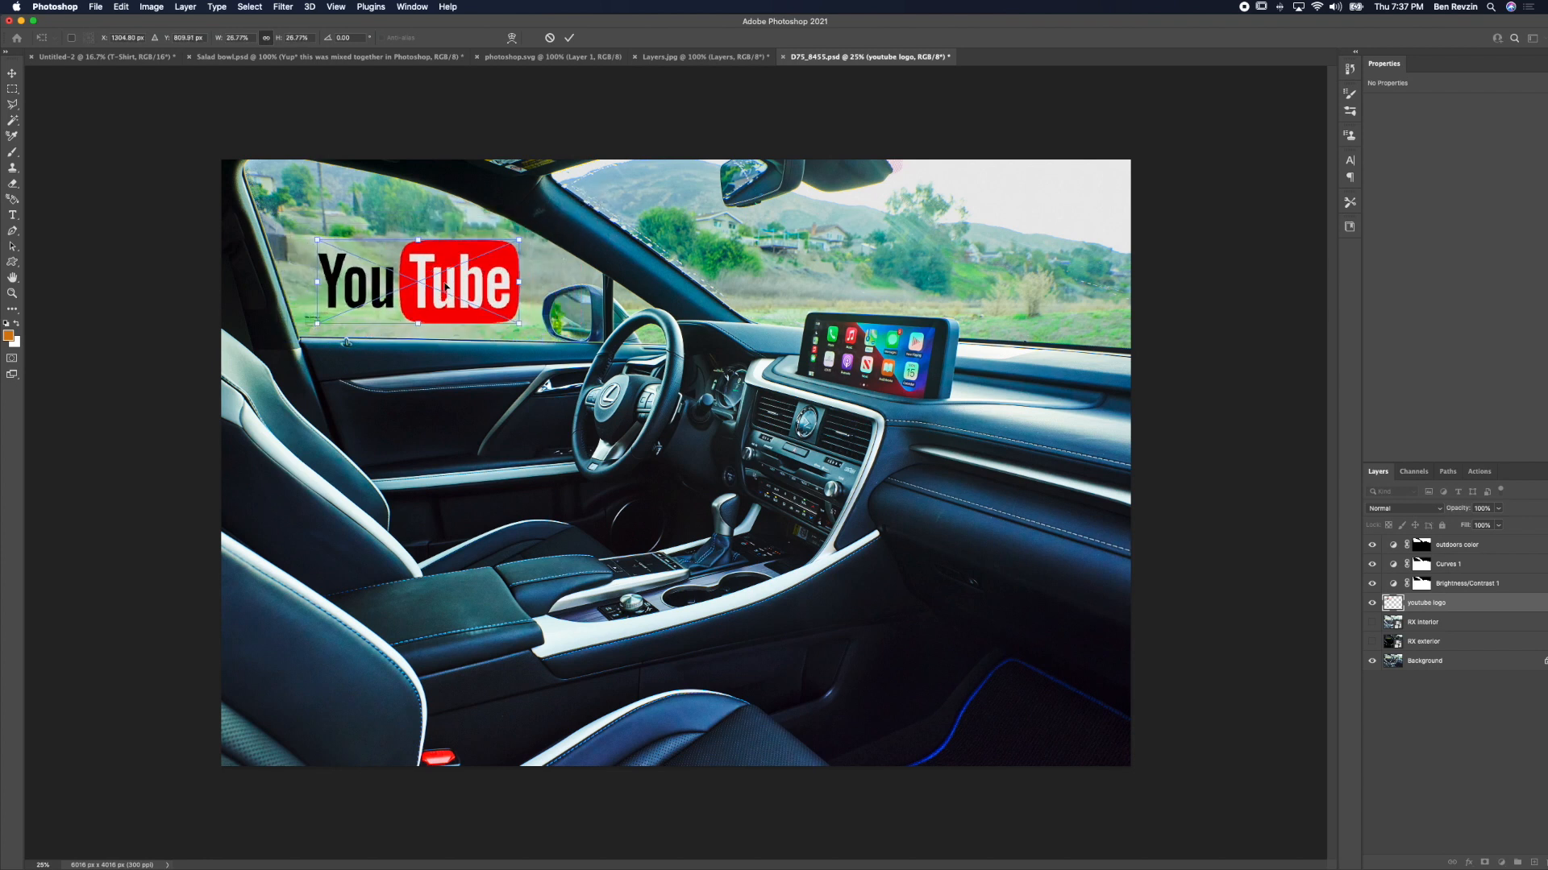
mouse_move(516, 329)
mouse_down()
mouse_move(541, 345)
mouse_move(496, 307)
mouse_up()
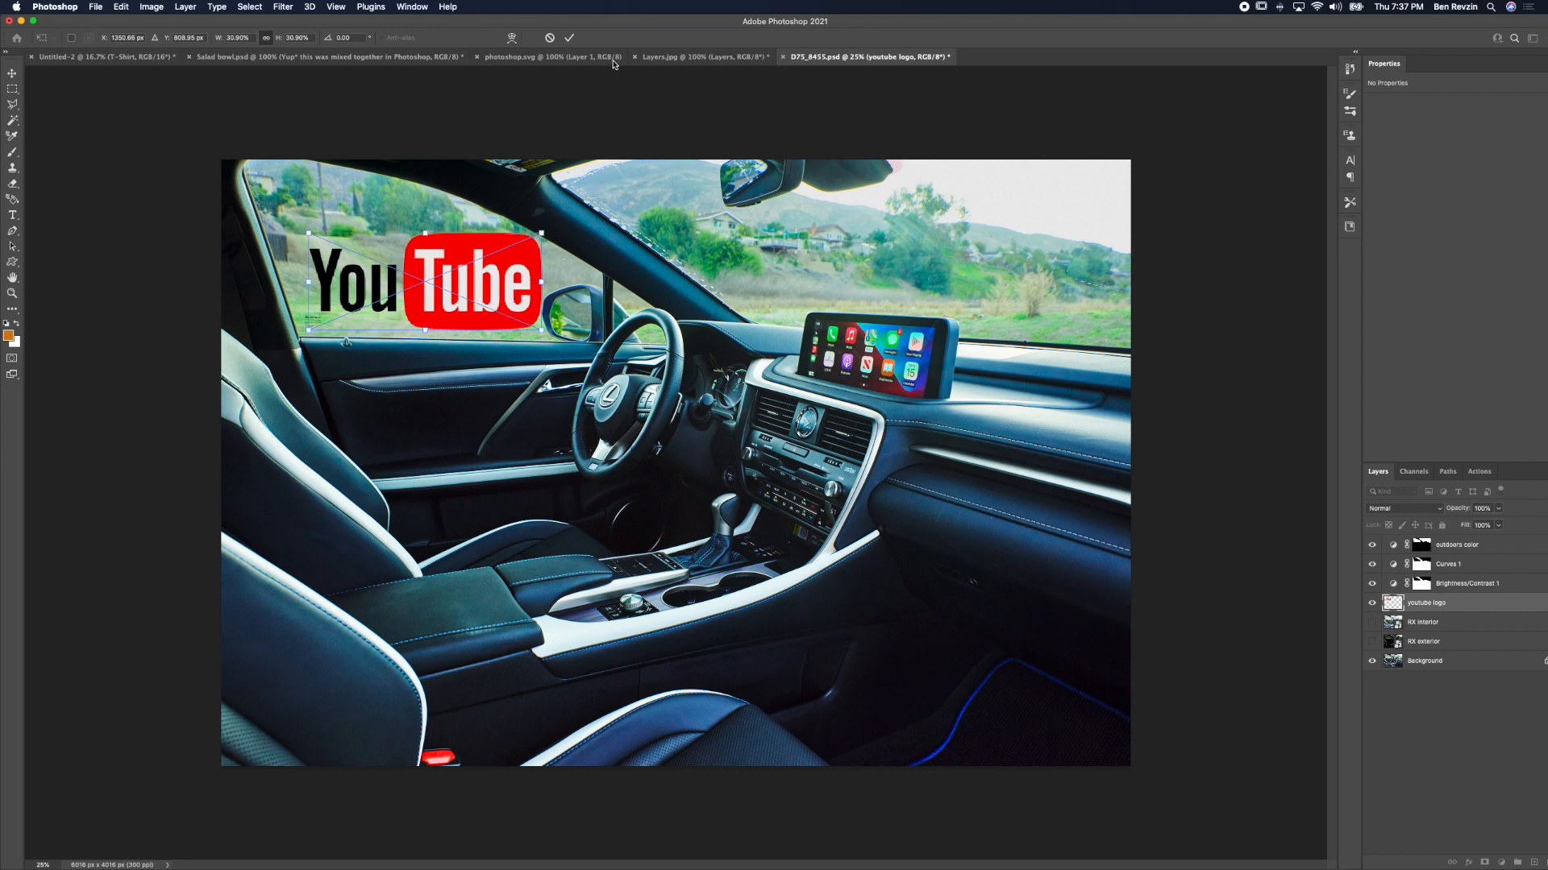
click(569, 37)
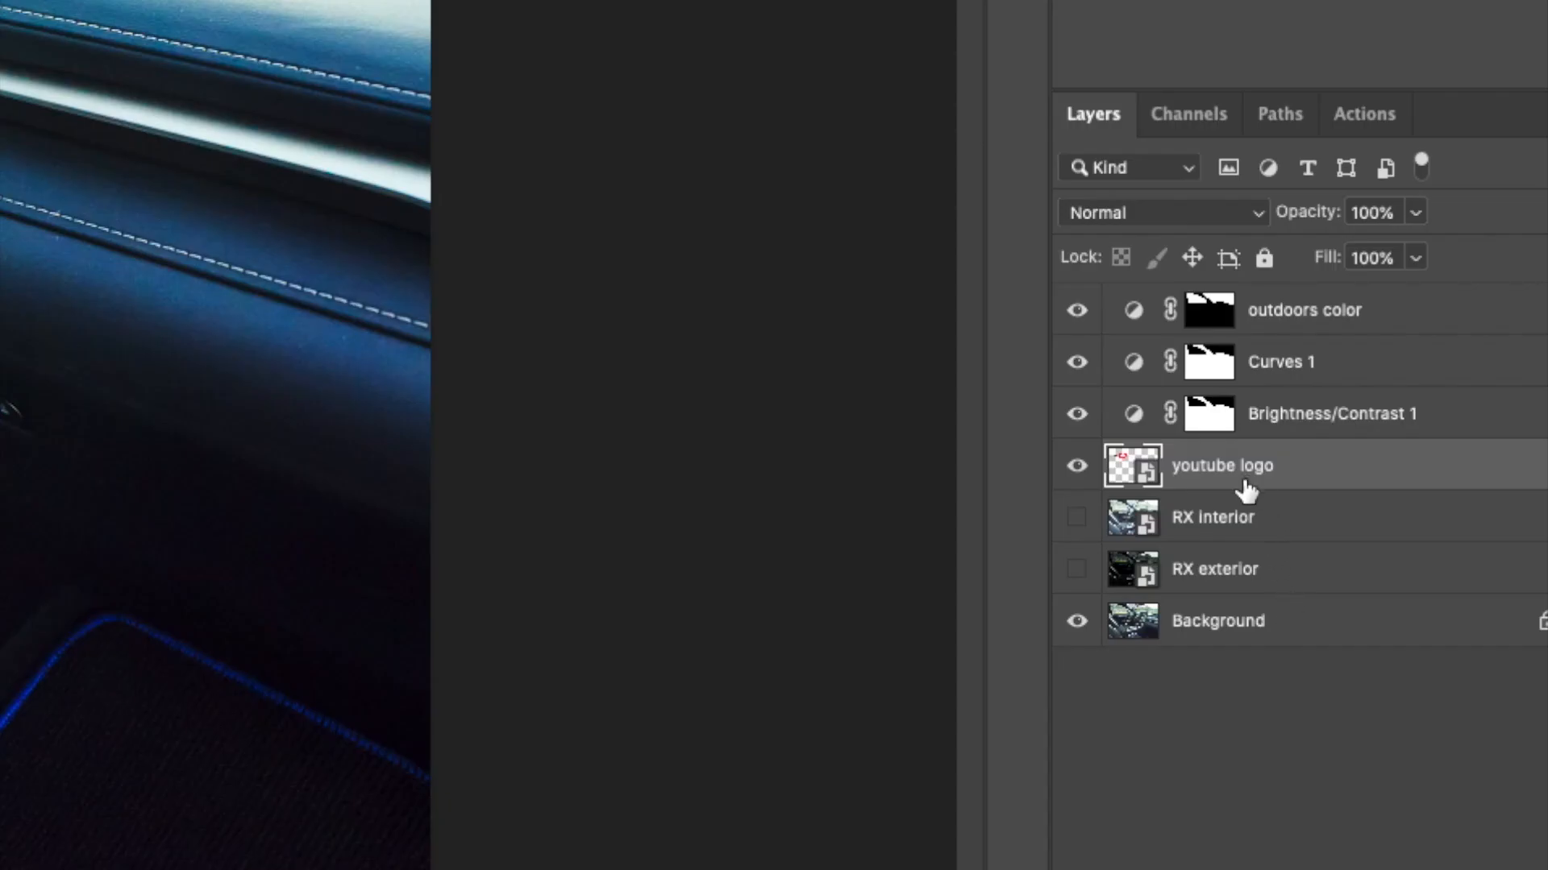
Step: Rename the youtube logo layer as "Youtube logo in the window"
double_click(1226, 476)
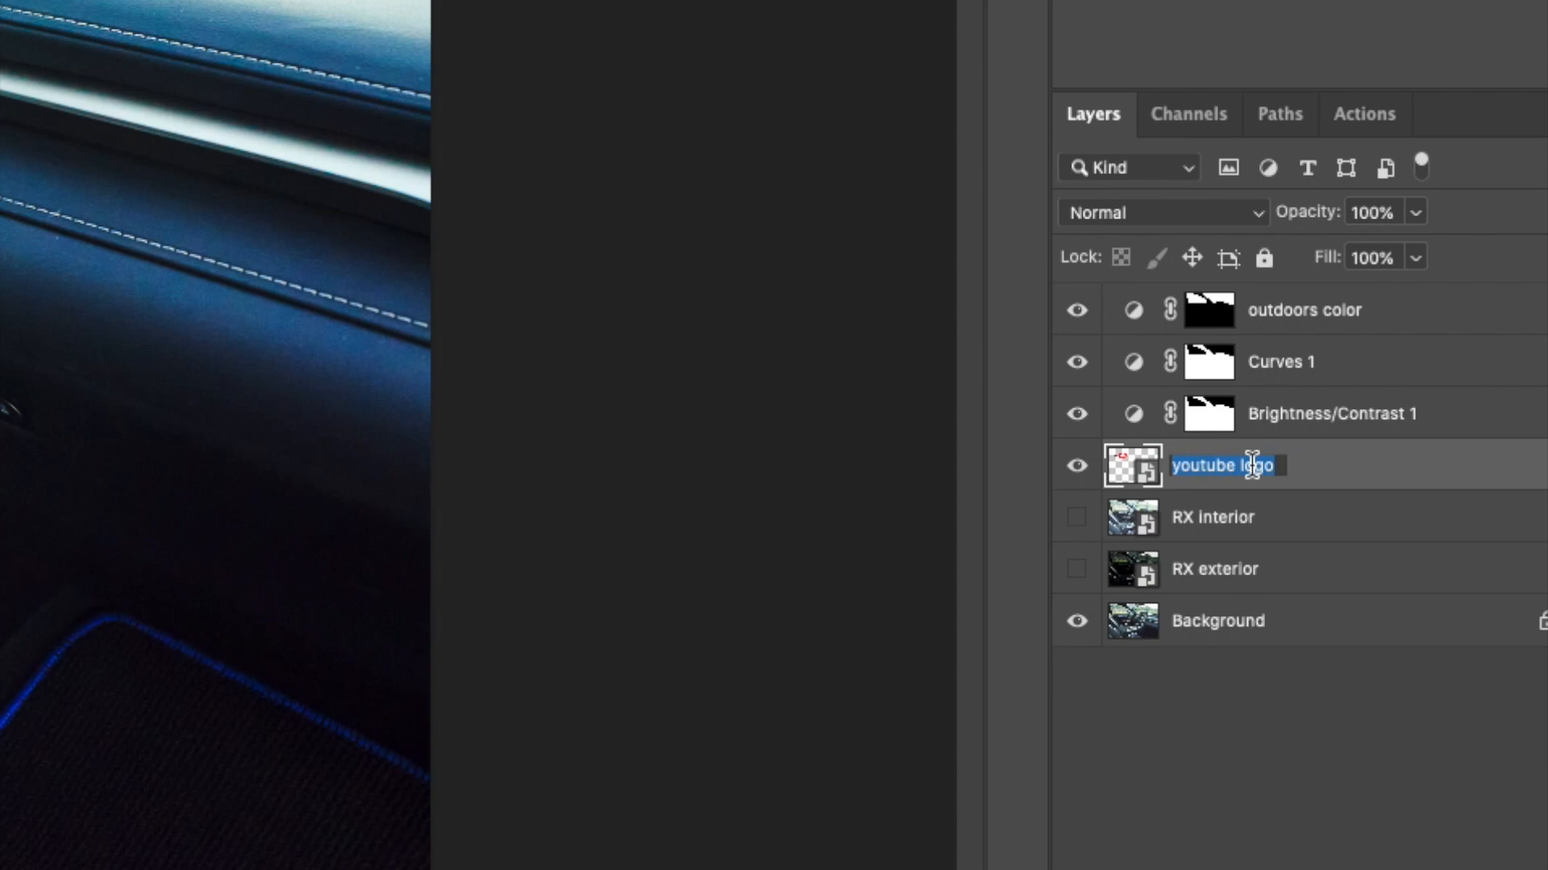
text(Youtube logo in the )
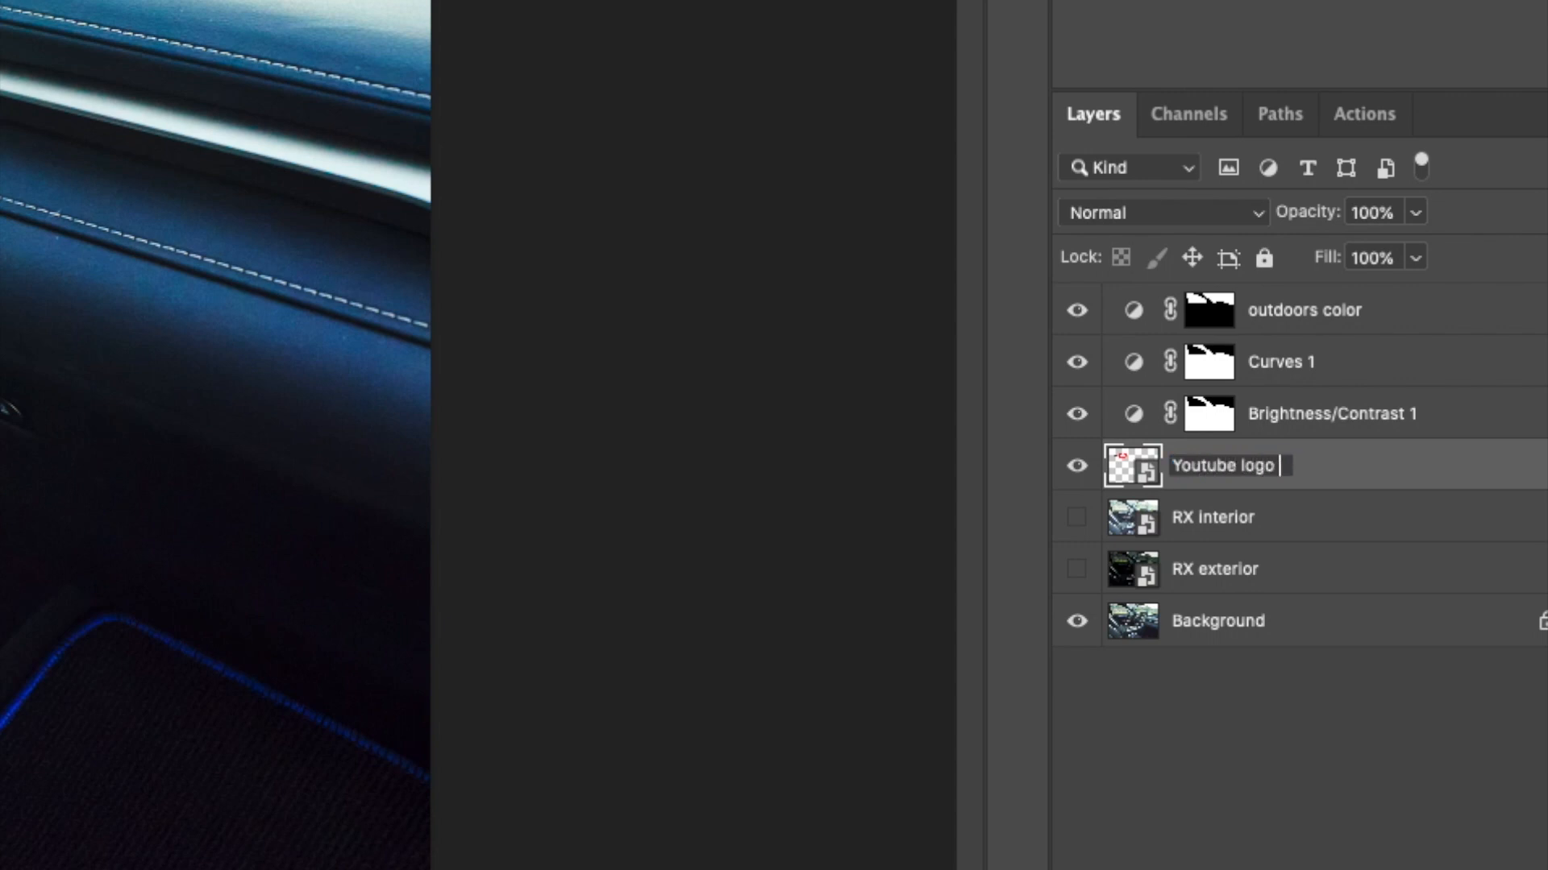
text(window)
key(Return)
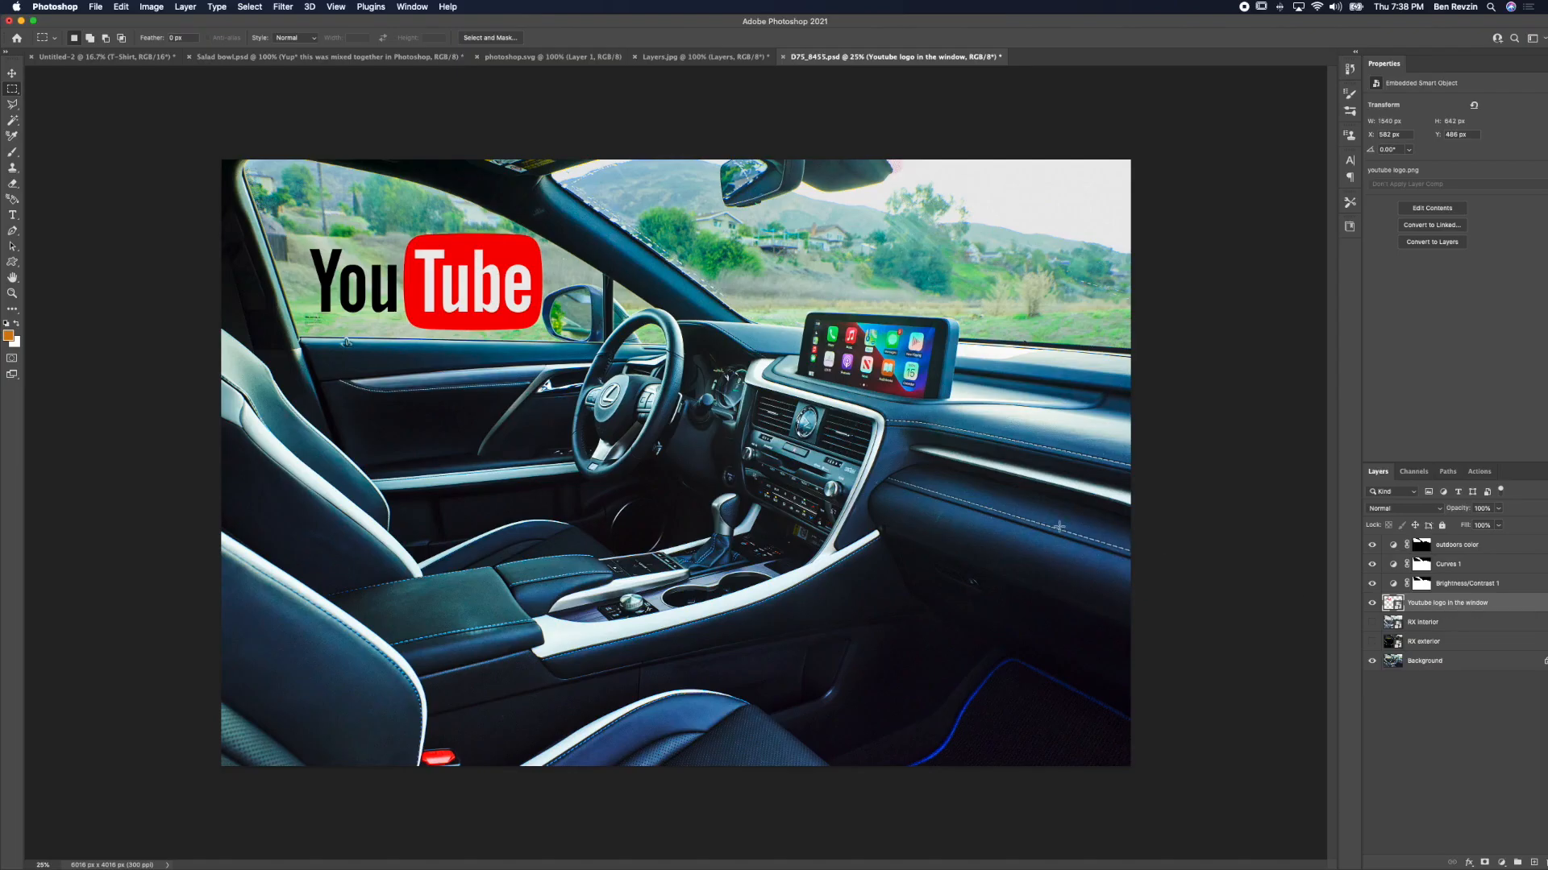
Step: Return to the Layers example folder in Finder and preview the flying flock of birds PNG
key(ctrl+Up)
click(1261, 157)
click(701, 87)
key(space)
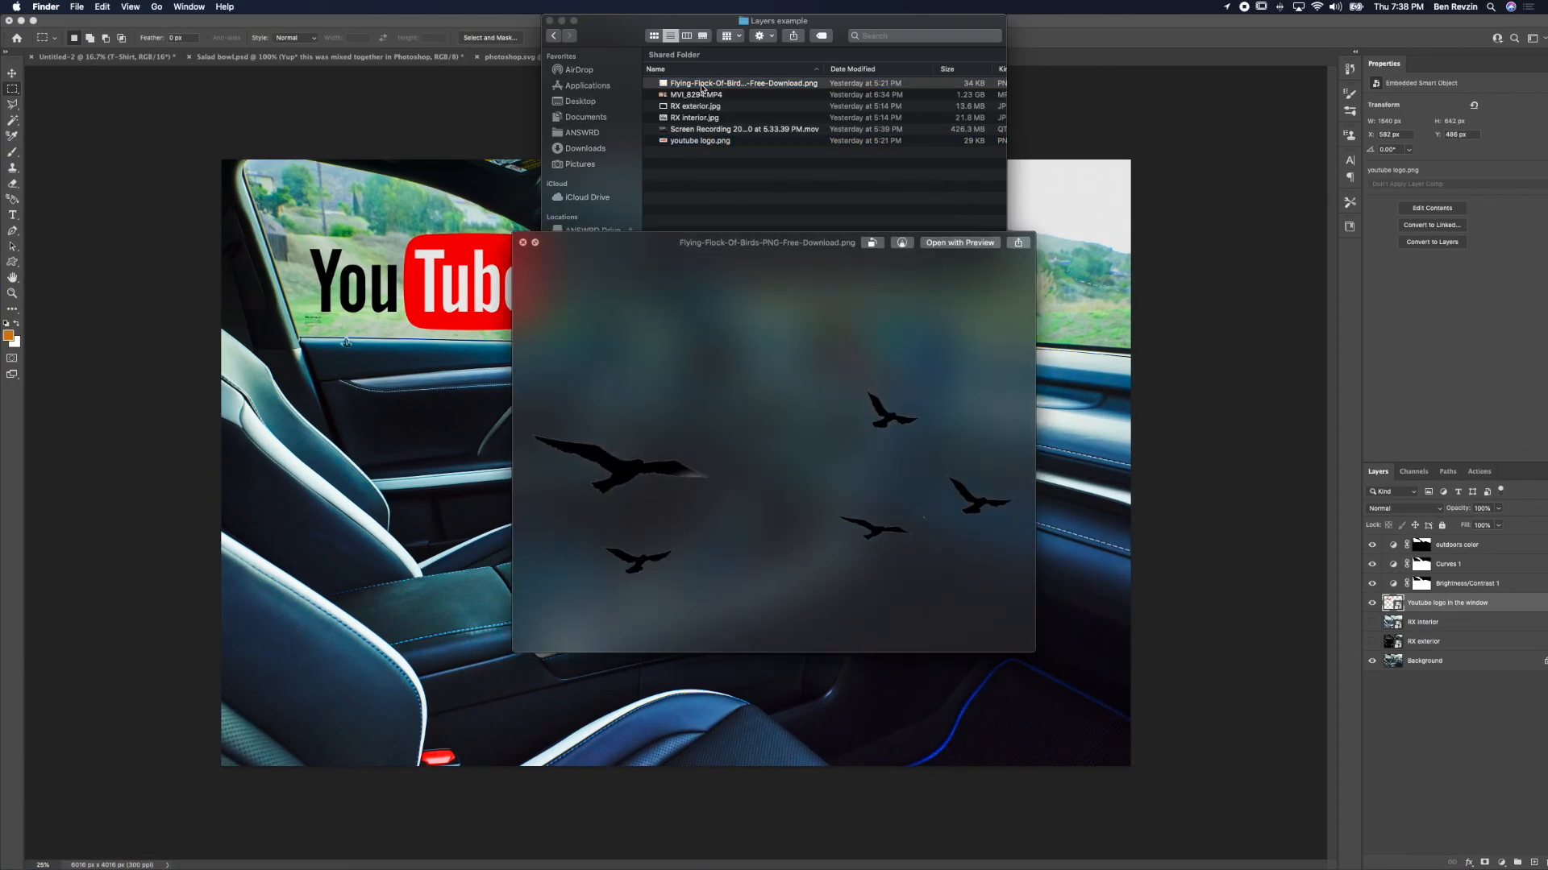
key(space)
Step: Place the flock of birds PNG in the car photo over the YouTube logo, about 1920 px wide
drag(701, 87, 618, 514)
drag(509, 358, 414, 274)
key(Return)
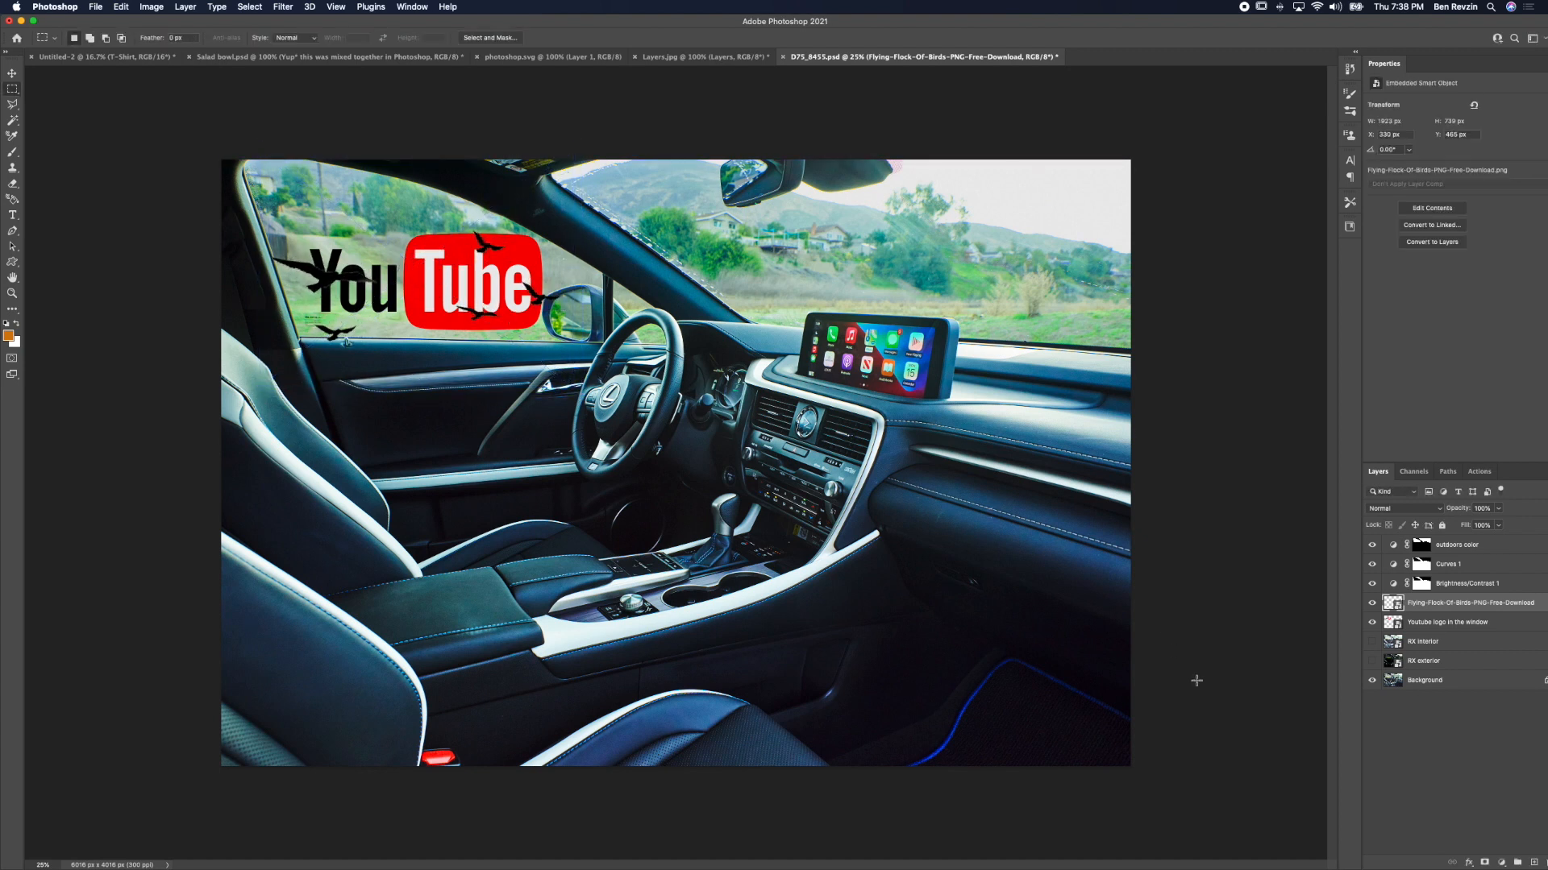
Step: Rename the flock of birds layer as "Bird"
double_click(1444, 604)
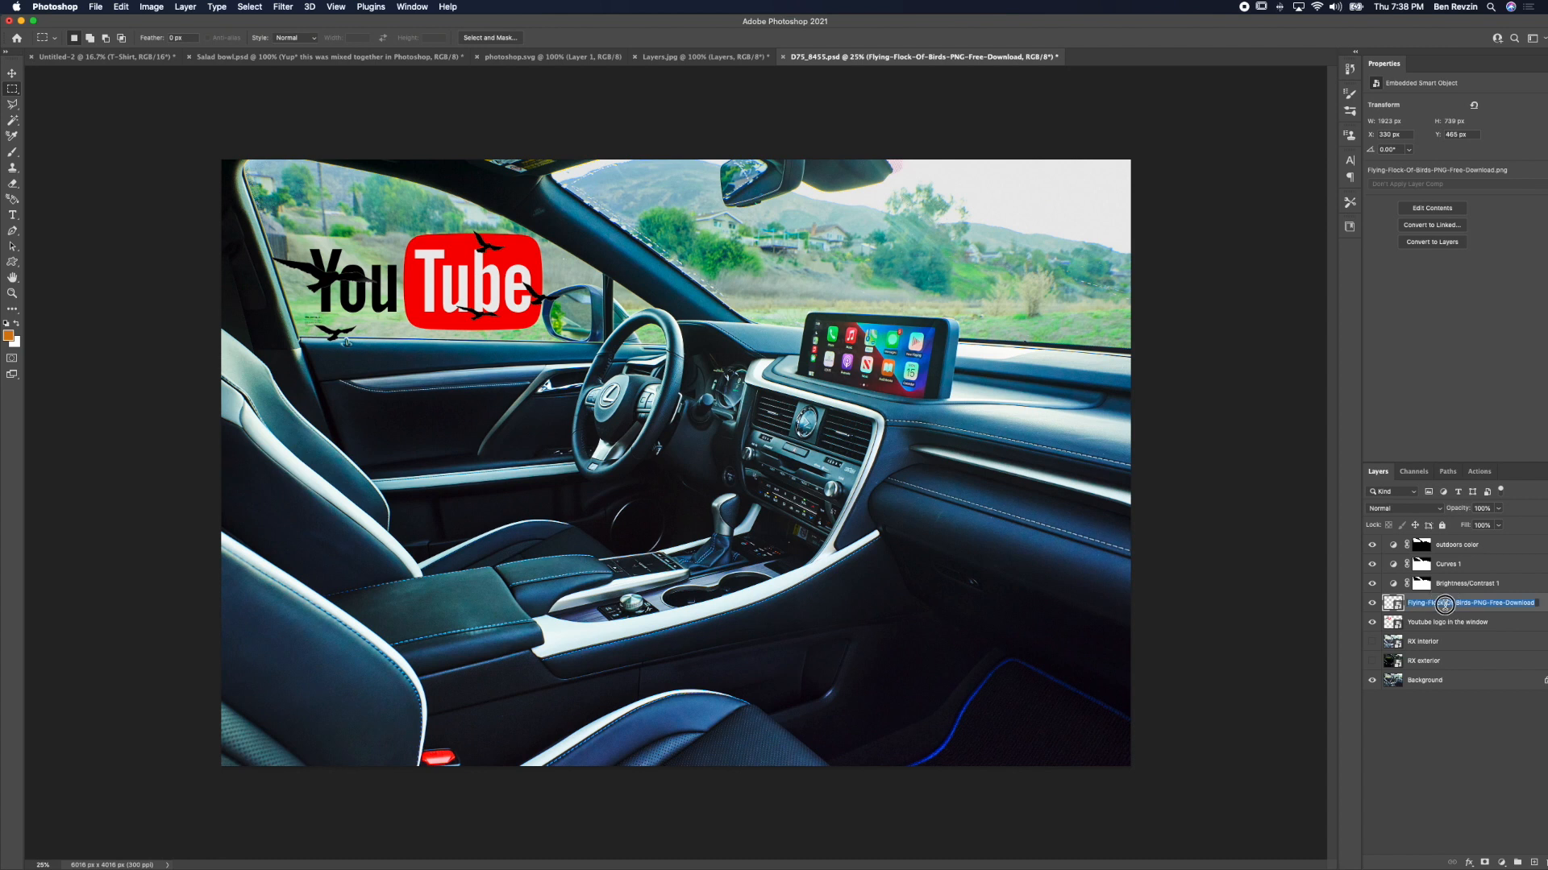
text(Bird)
key(Return)
key(s)
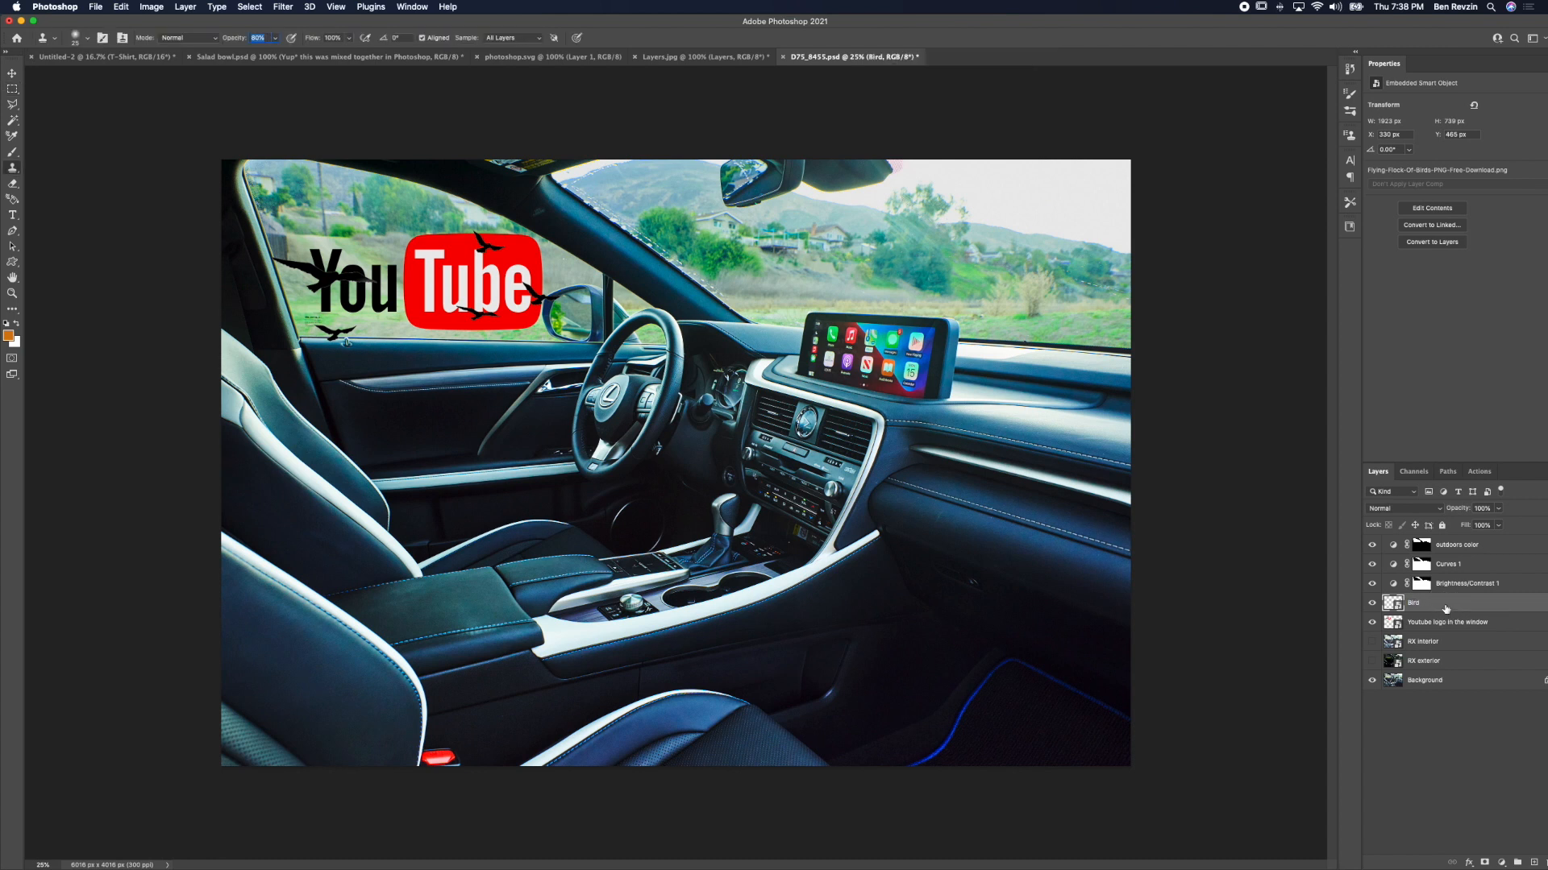
Step: Move the Bird layer directly beneath the "Youtube logo in the window" layer
drag(1434, 606, 1443, 633)
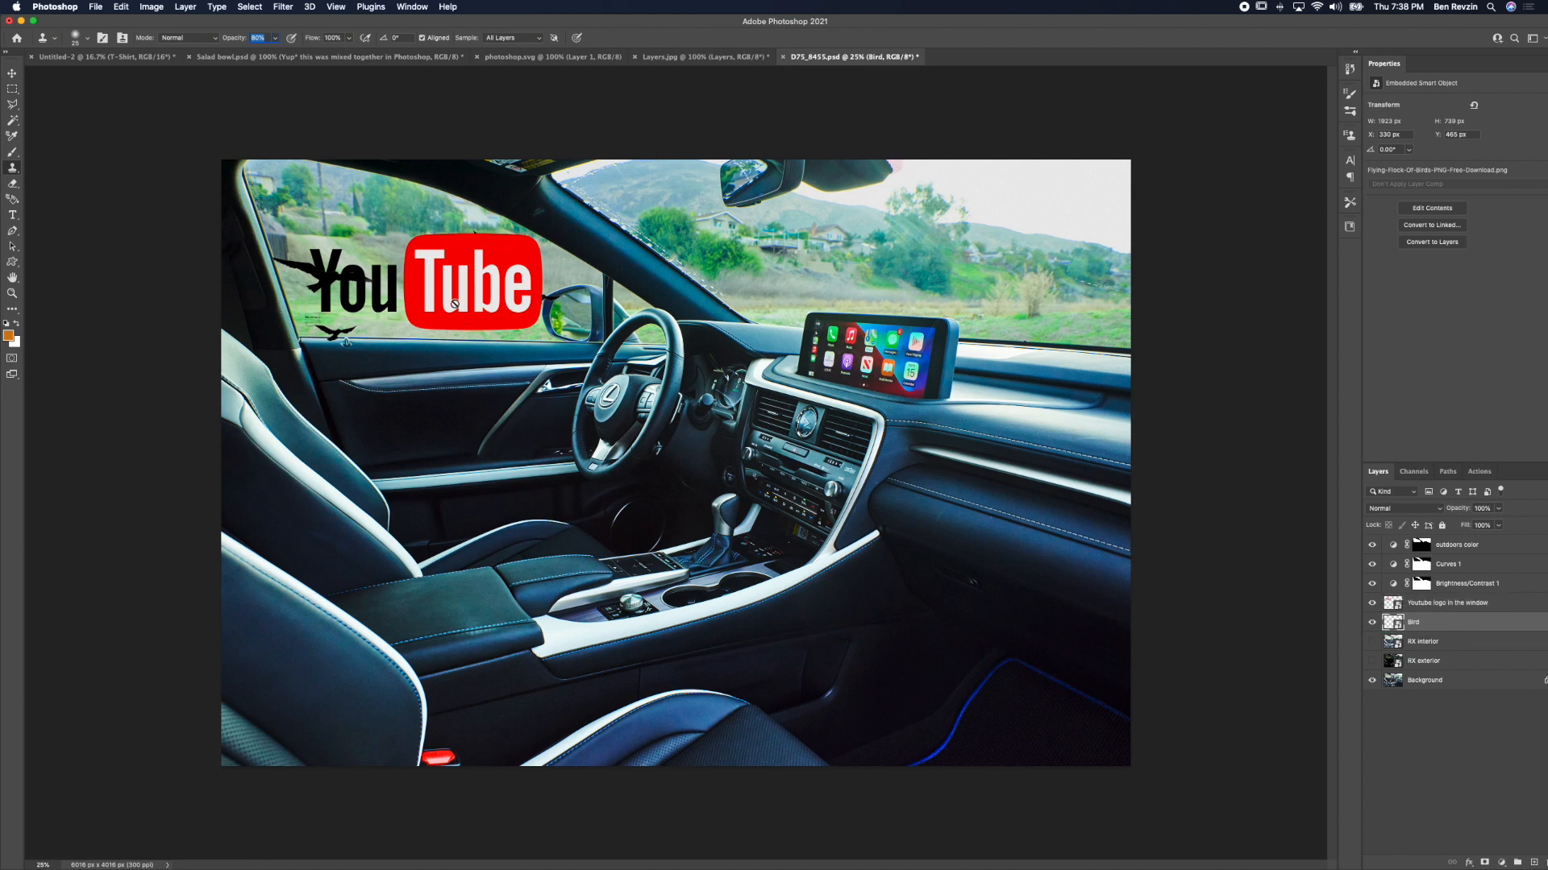
mouse_move(1433, 630)
mouse_down()
mouse_move(1431, 605)
mouse_move(1451, 627)
mouse_move(1448, 604)
mouse_move(1446, 627)
mouse_up()
drag(1428, 631, 1424, 727)
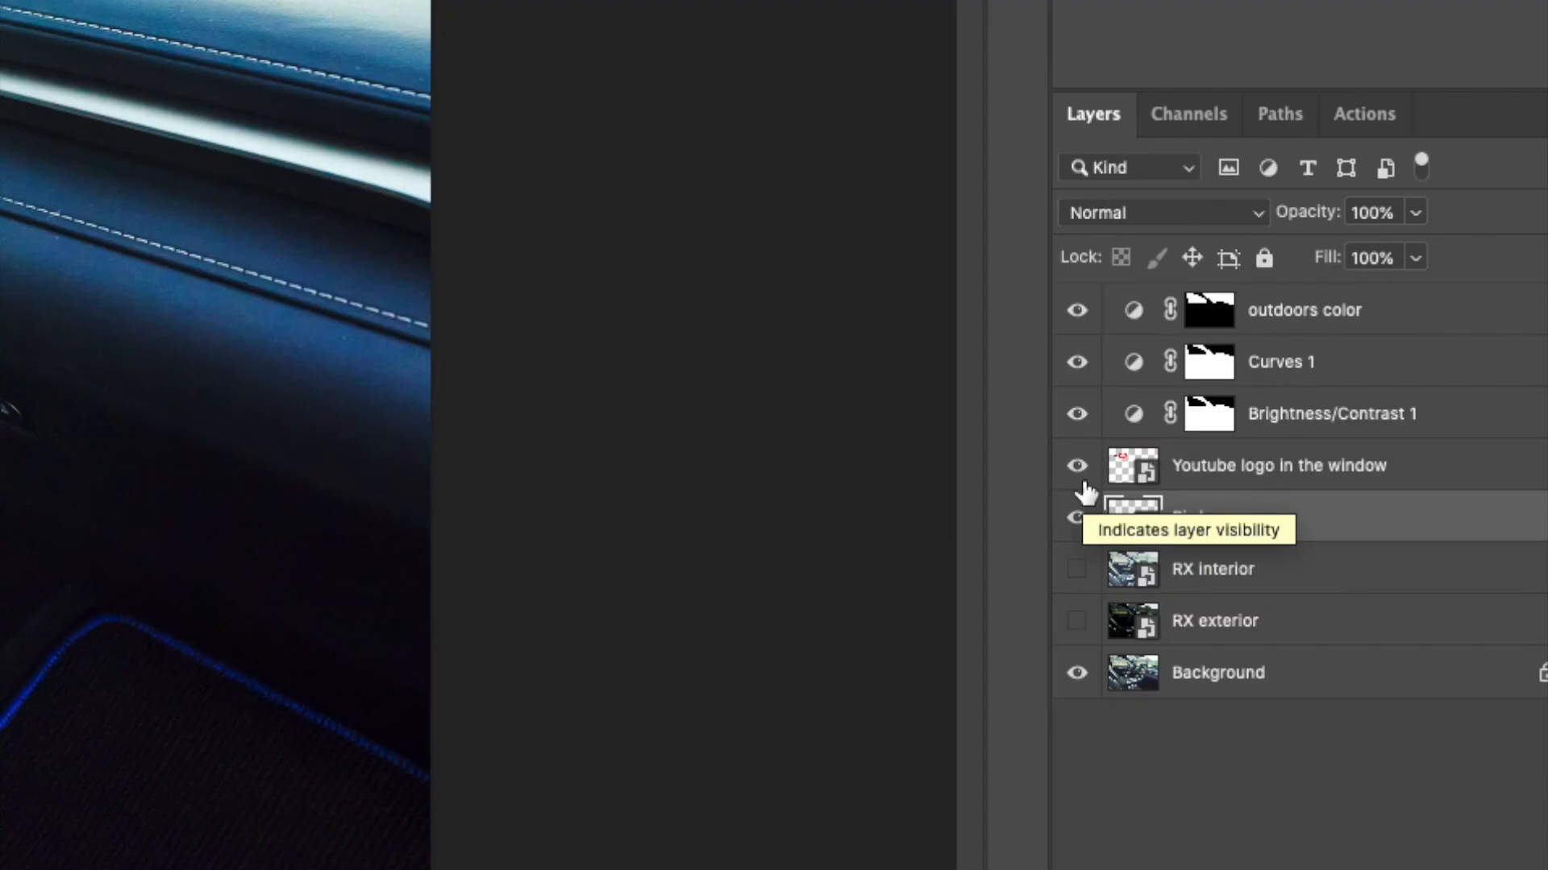
Step: Hide and show the "Youtube logo in the window" layer to check how it covers the birds
click(1084, 484)
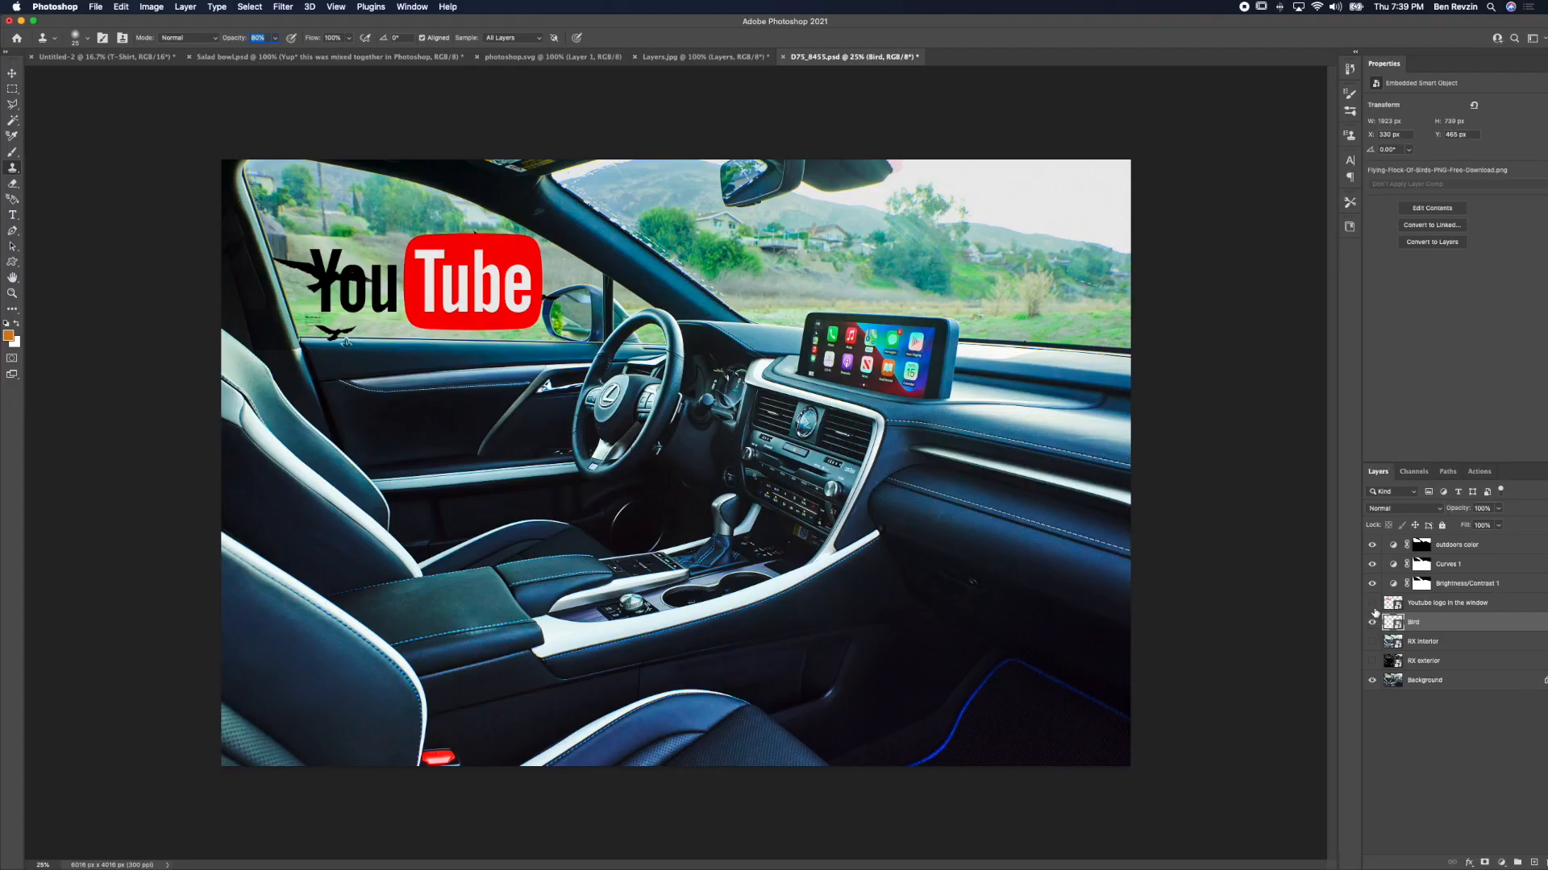
click(1374, 609)
click(191, 240)
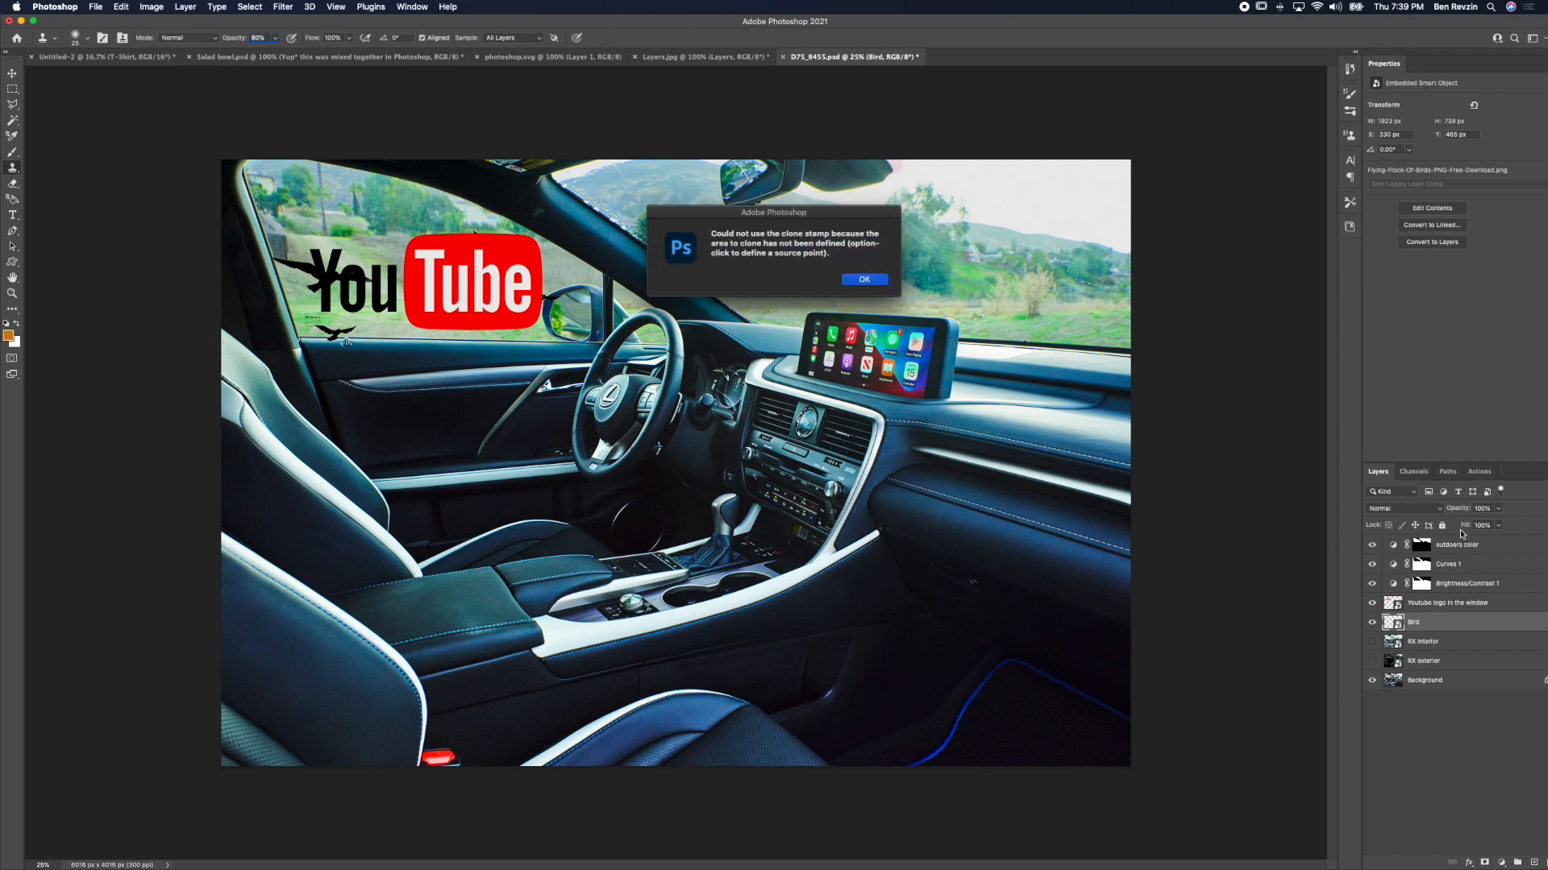
click(864, 279)
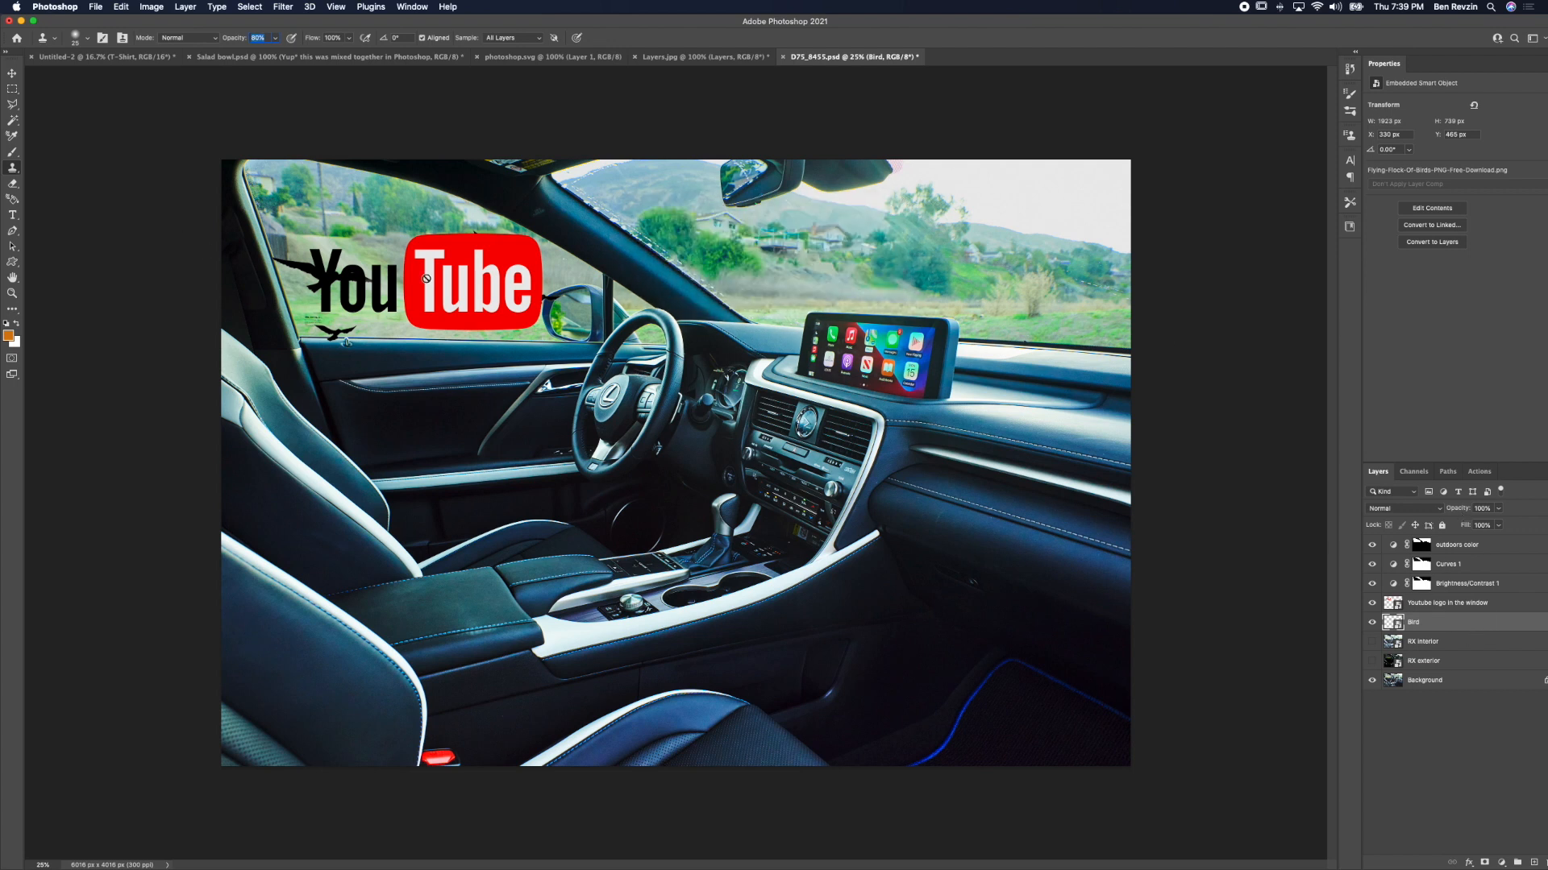
Step: Move the birds over to the windshield, then enlarge the flock to about 6040 px wide across the whole car interior
key(v)
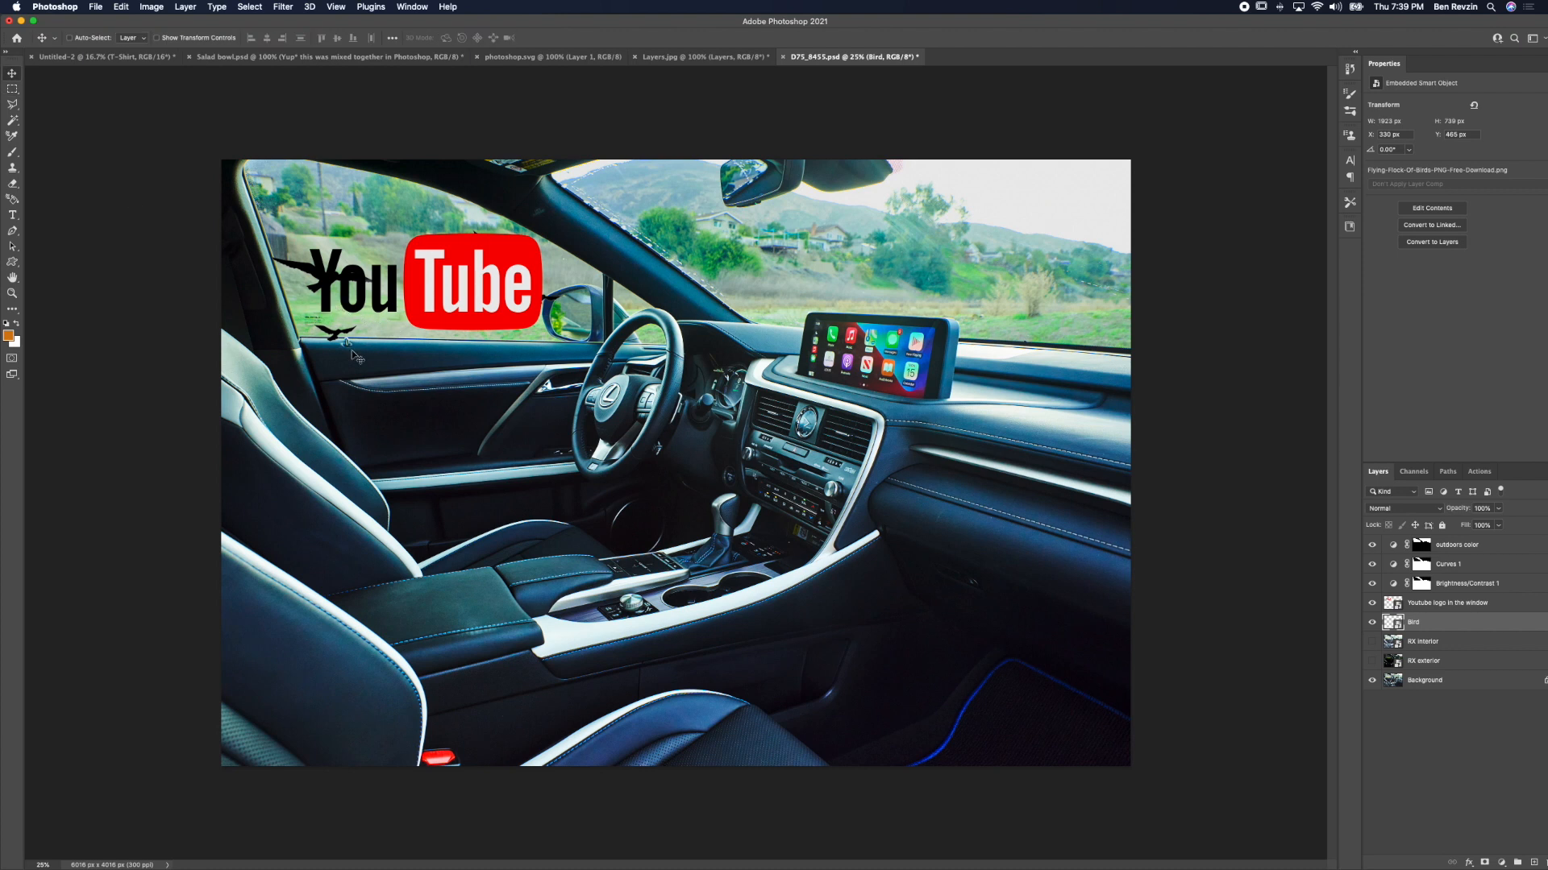
drag(351, 340, 927, 265)
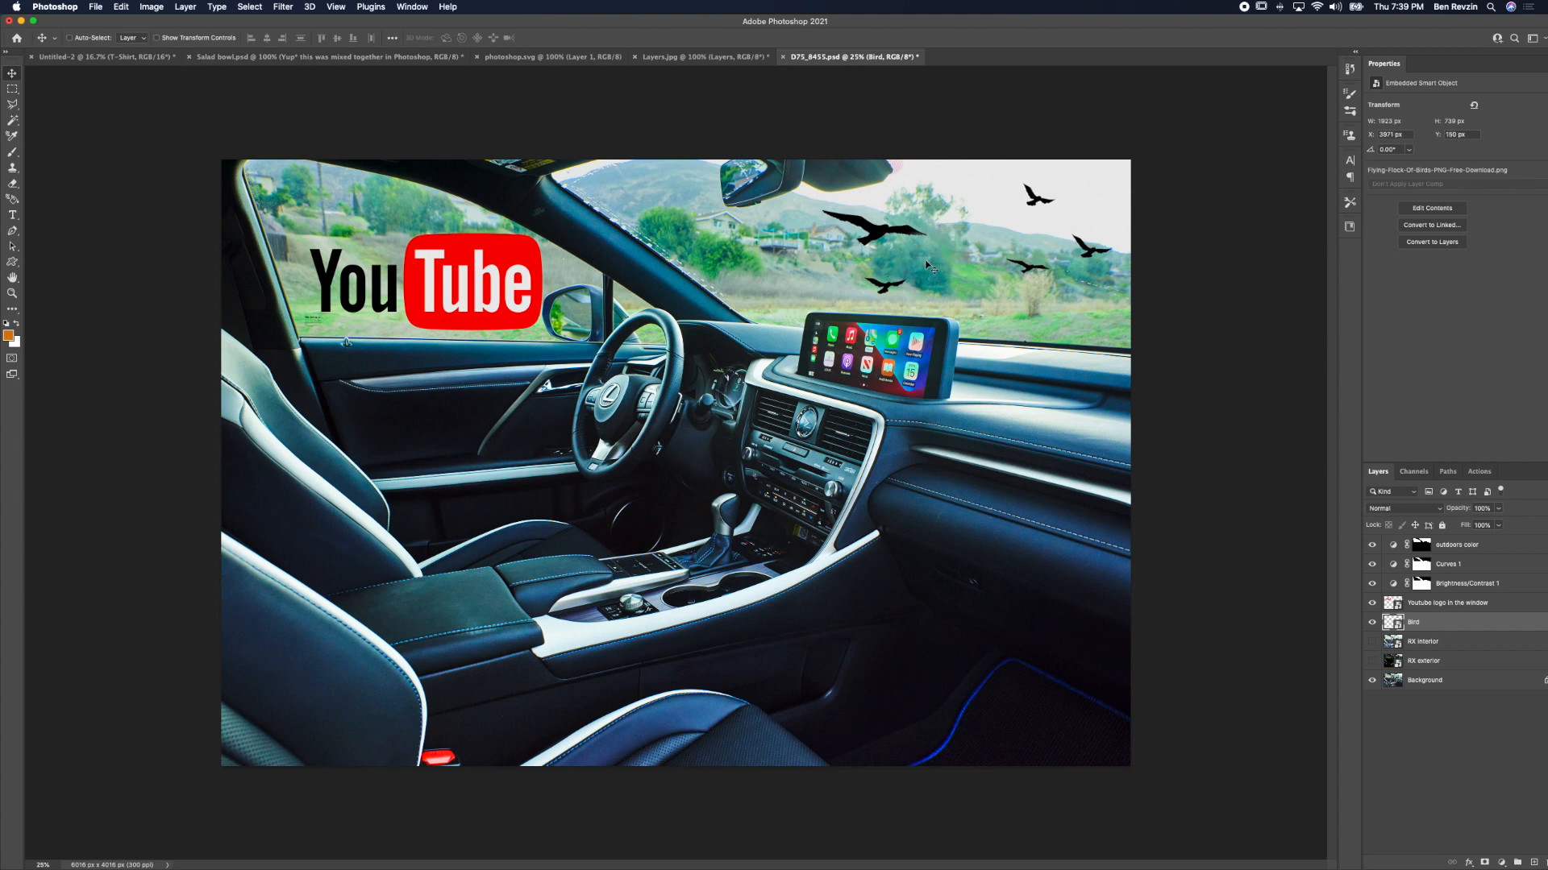
key(super)
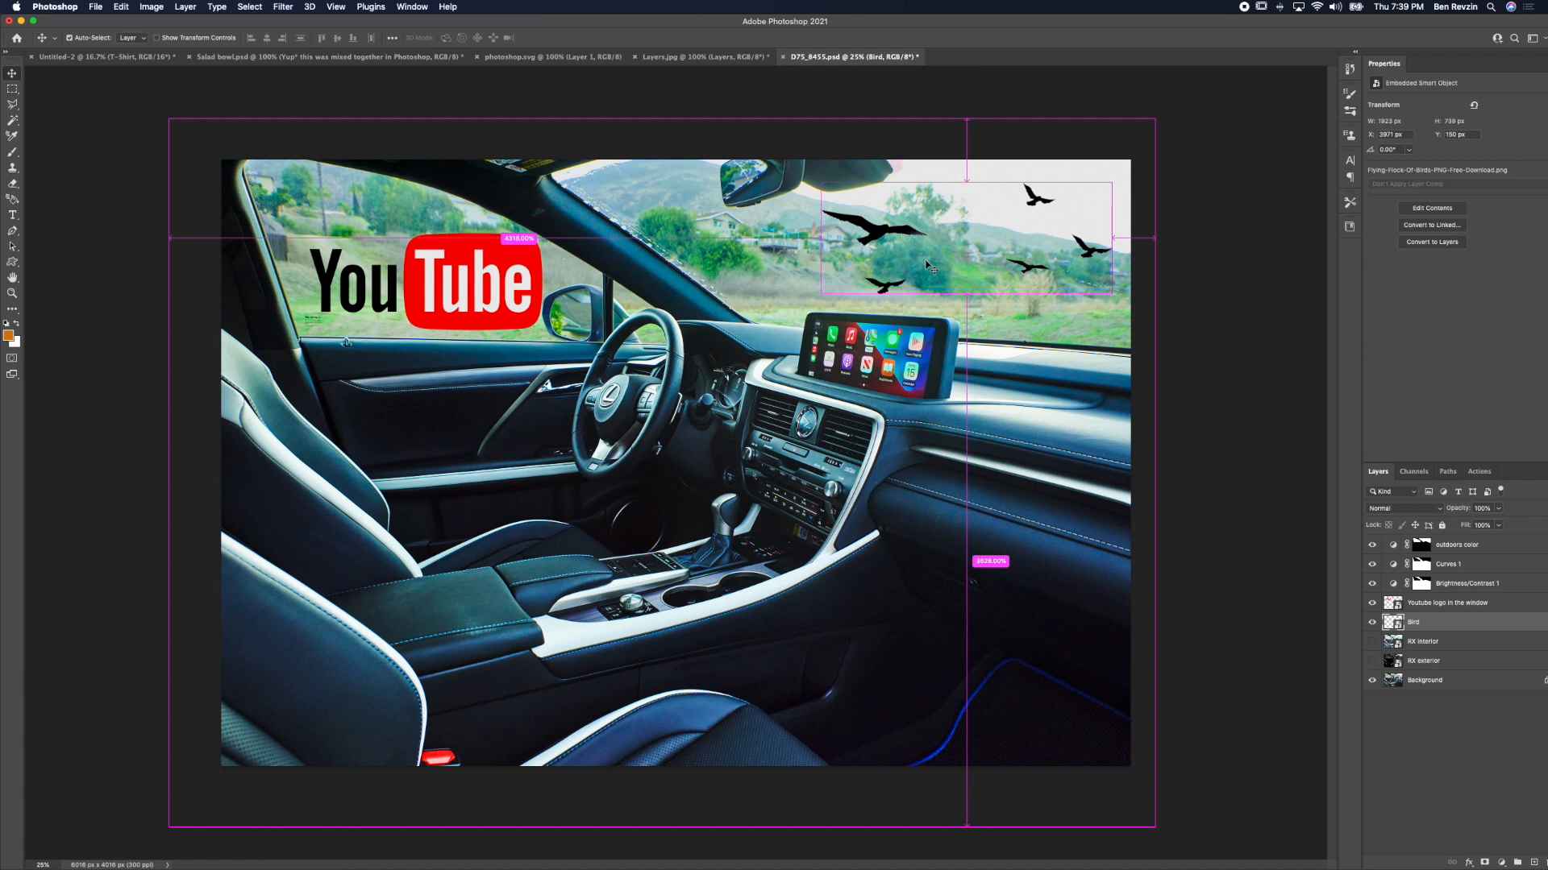
key(super+t)
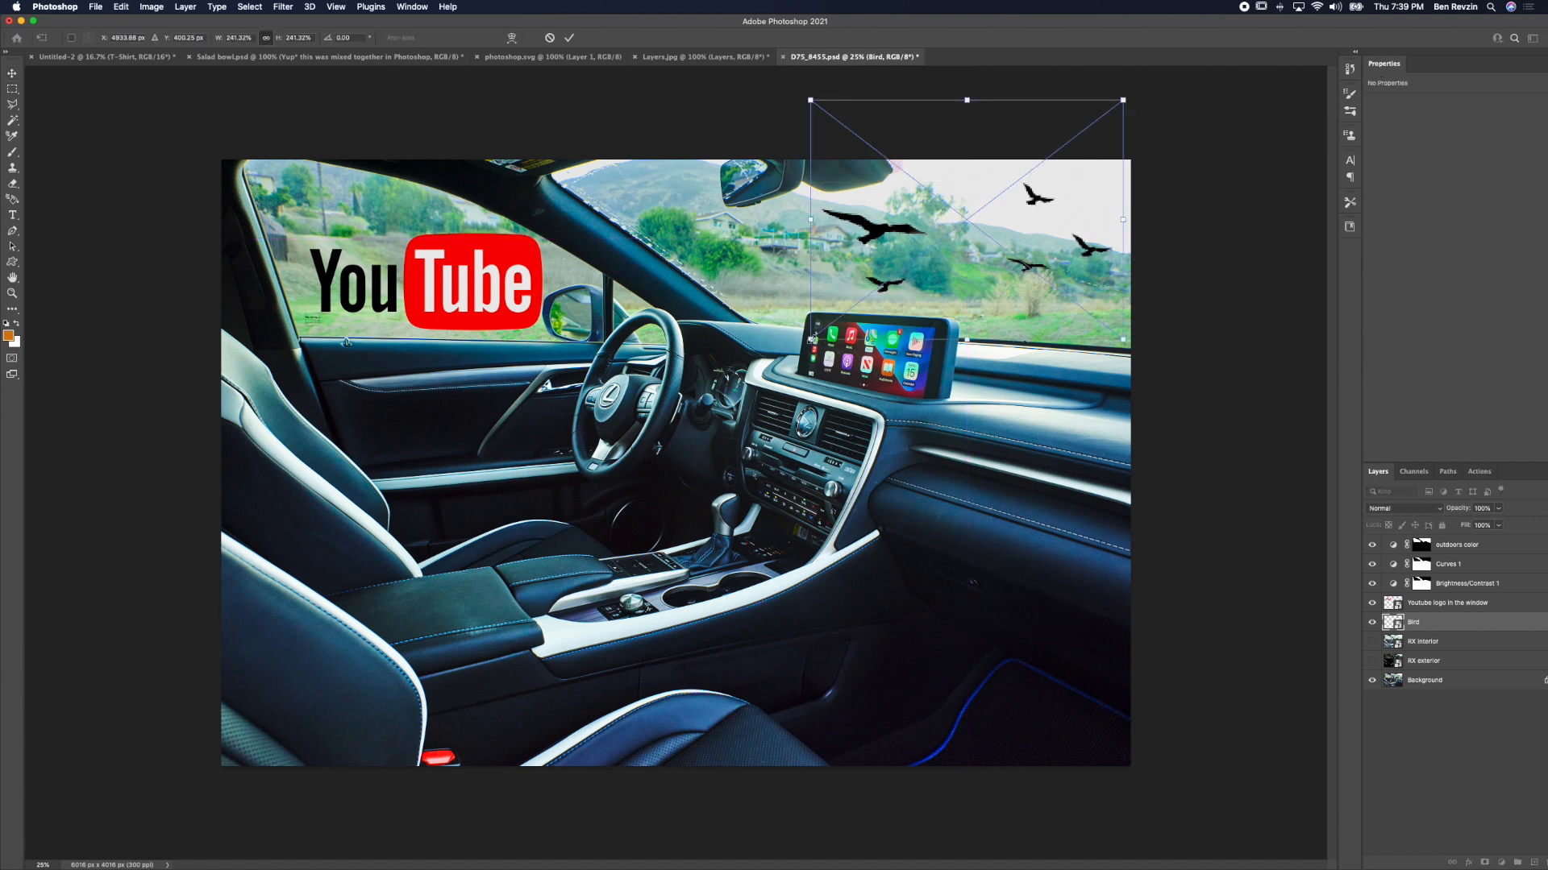
drag(811, 338, 145, 856)
drag(580, 701, 669, 504)
key(Return)
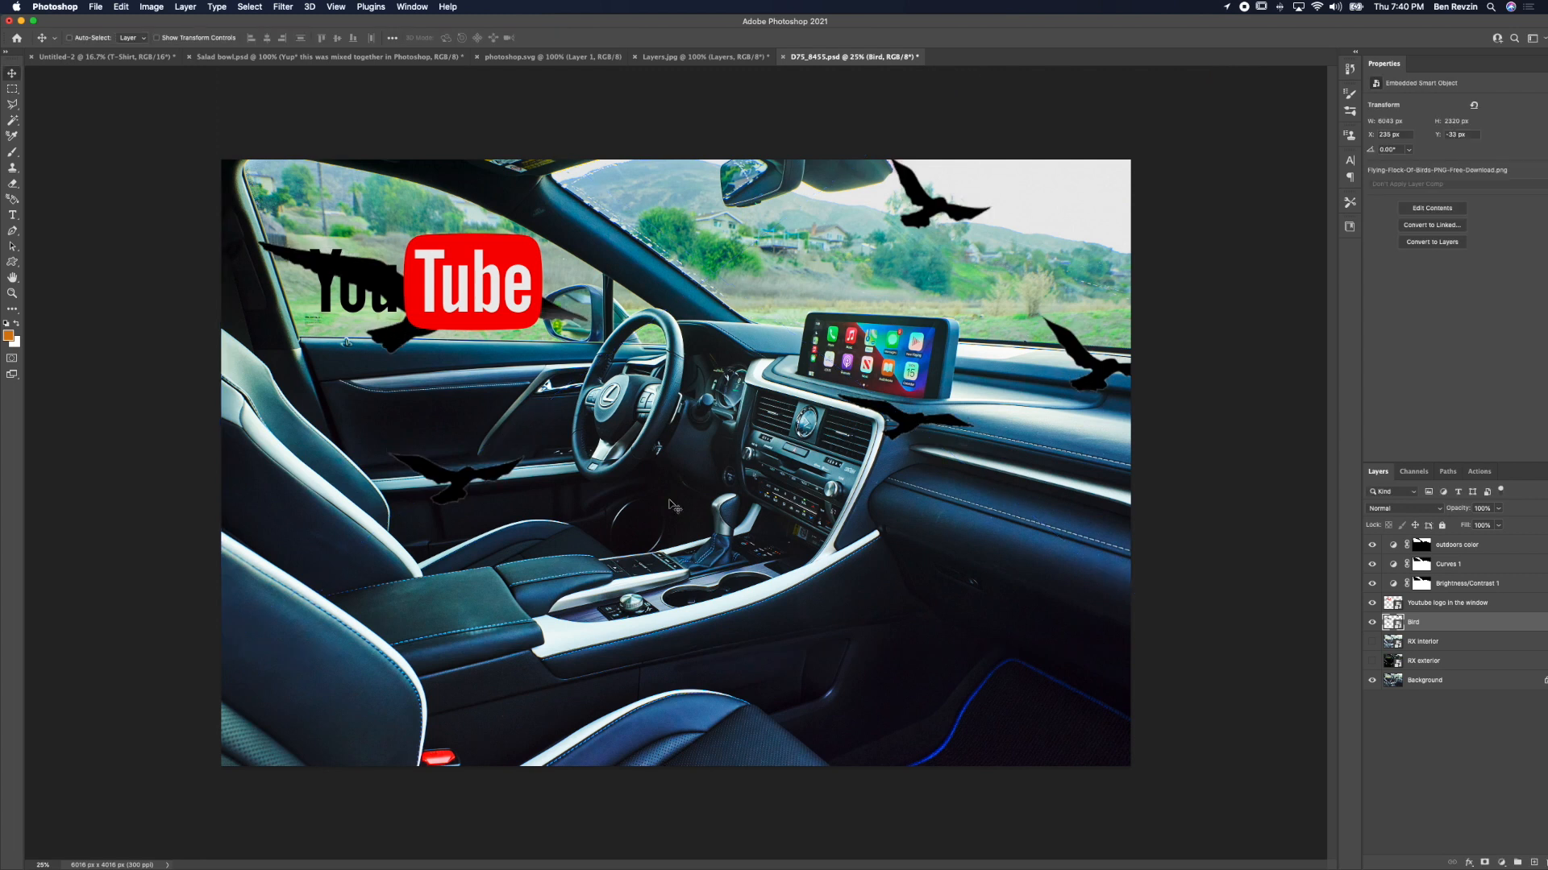
Step: Shrink the enlarged flock of birds to about 853 px wide and place it in the sky behind the windshield
drag(900, 279, 973, 266)
drag(644, 373, 893, 339)
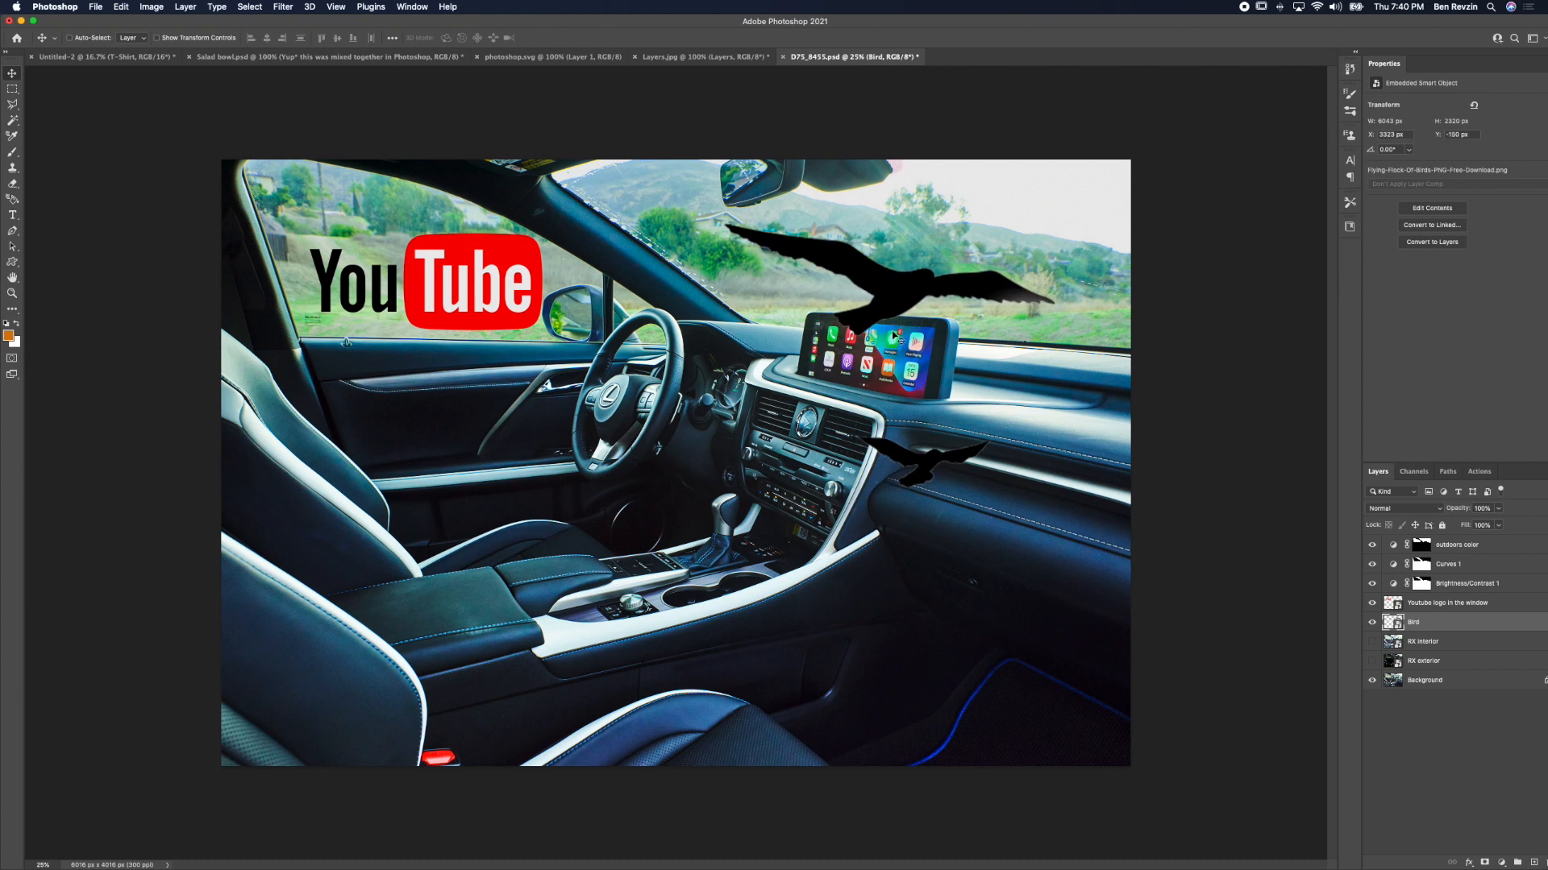
key(super+t)
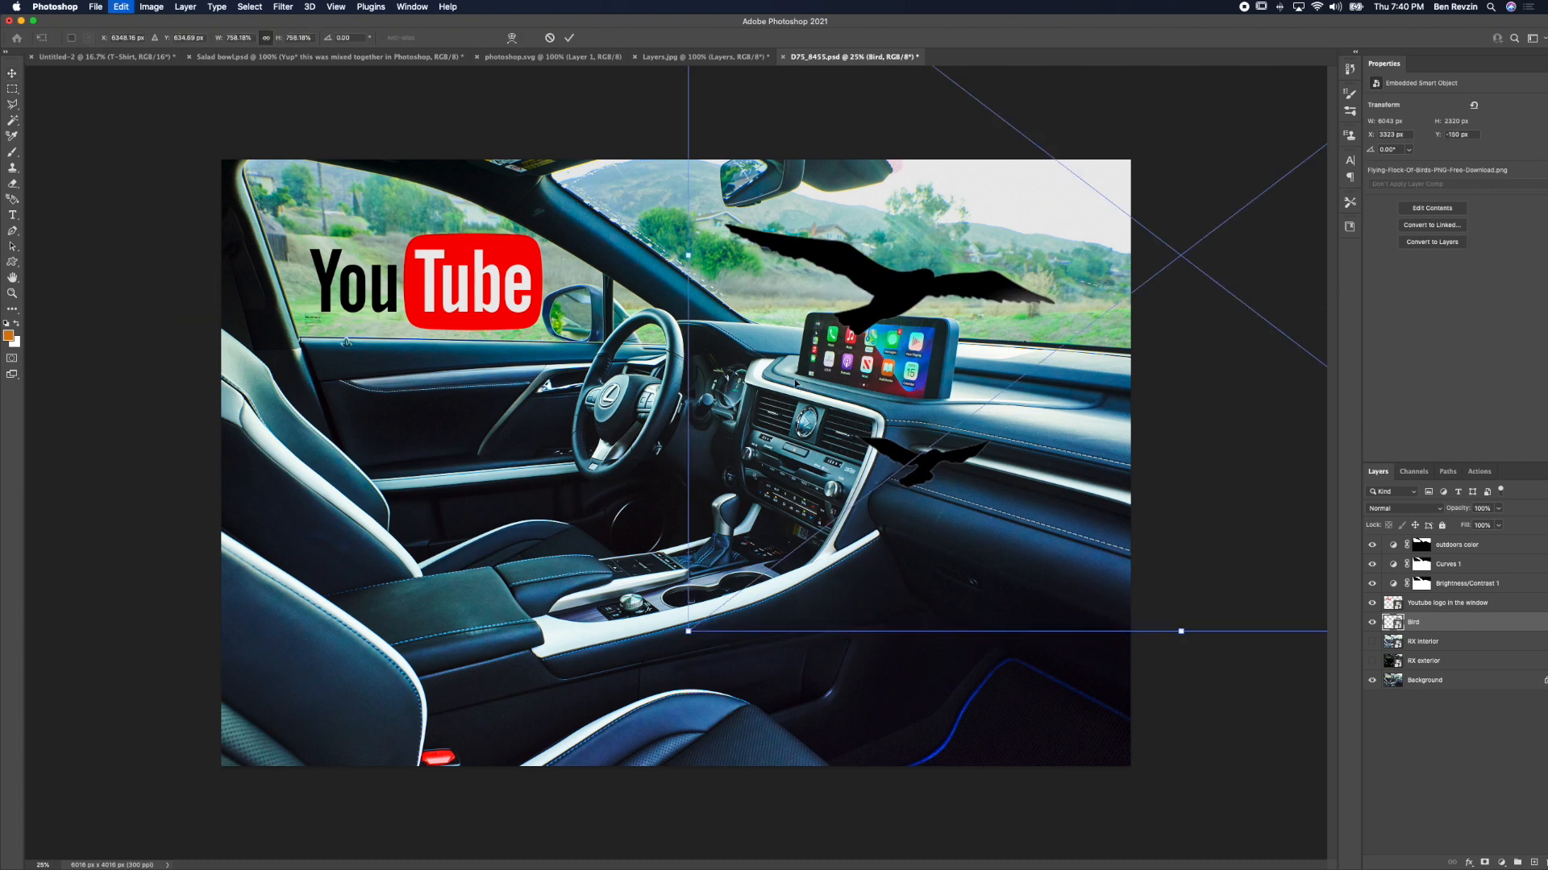
drag(690, 629, 1165, 232)
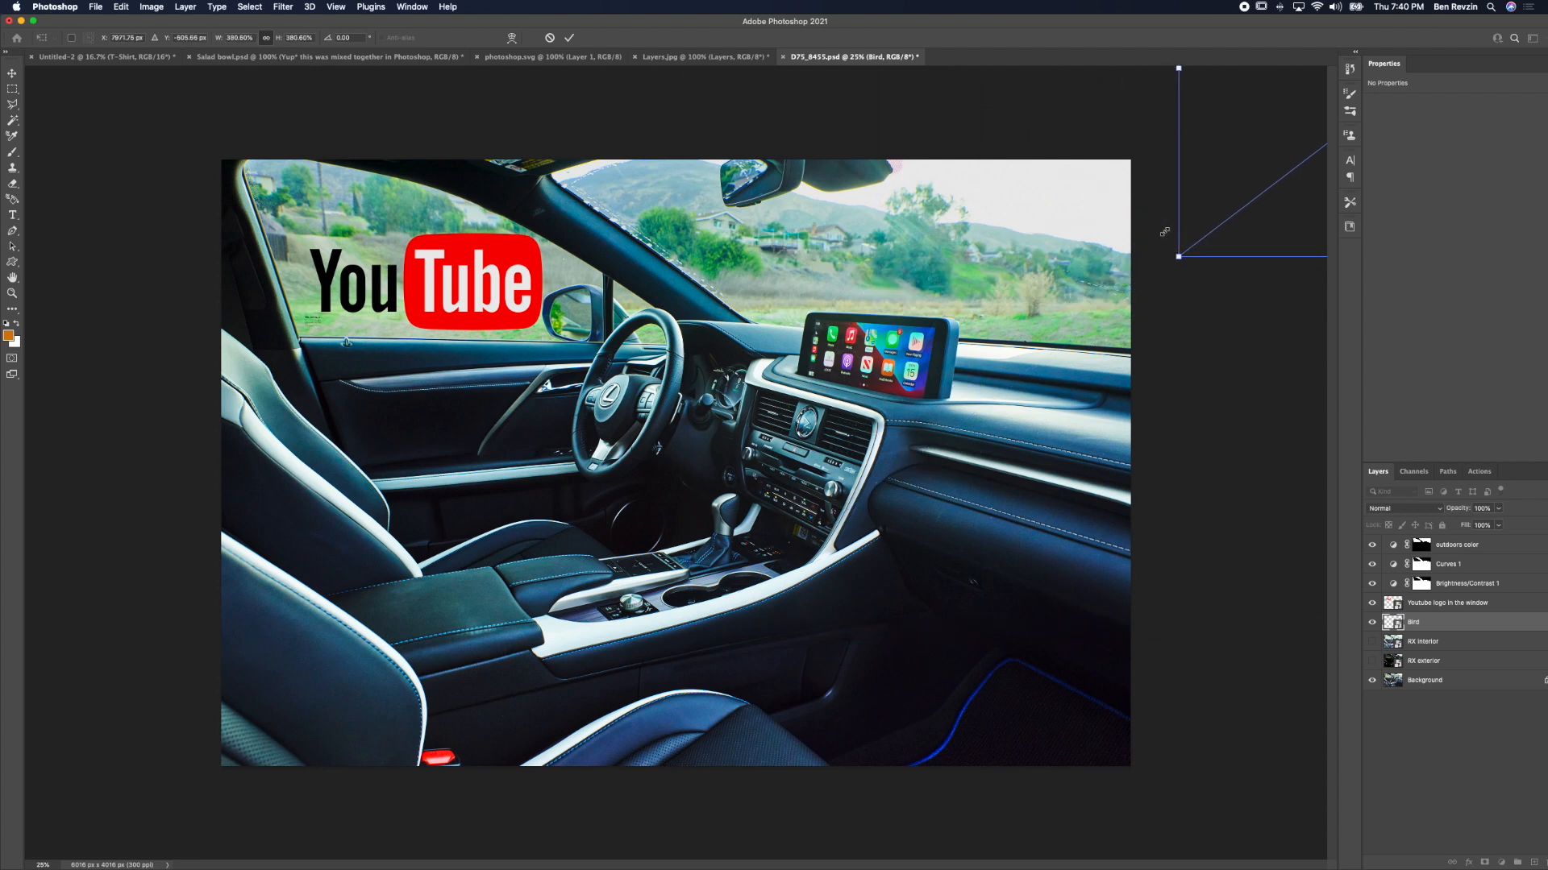
drag(1221, 125, 957, 333)
drag(1018, 282, 1056, 176)
key(Return)
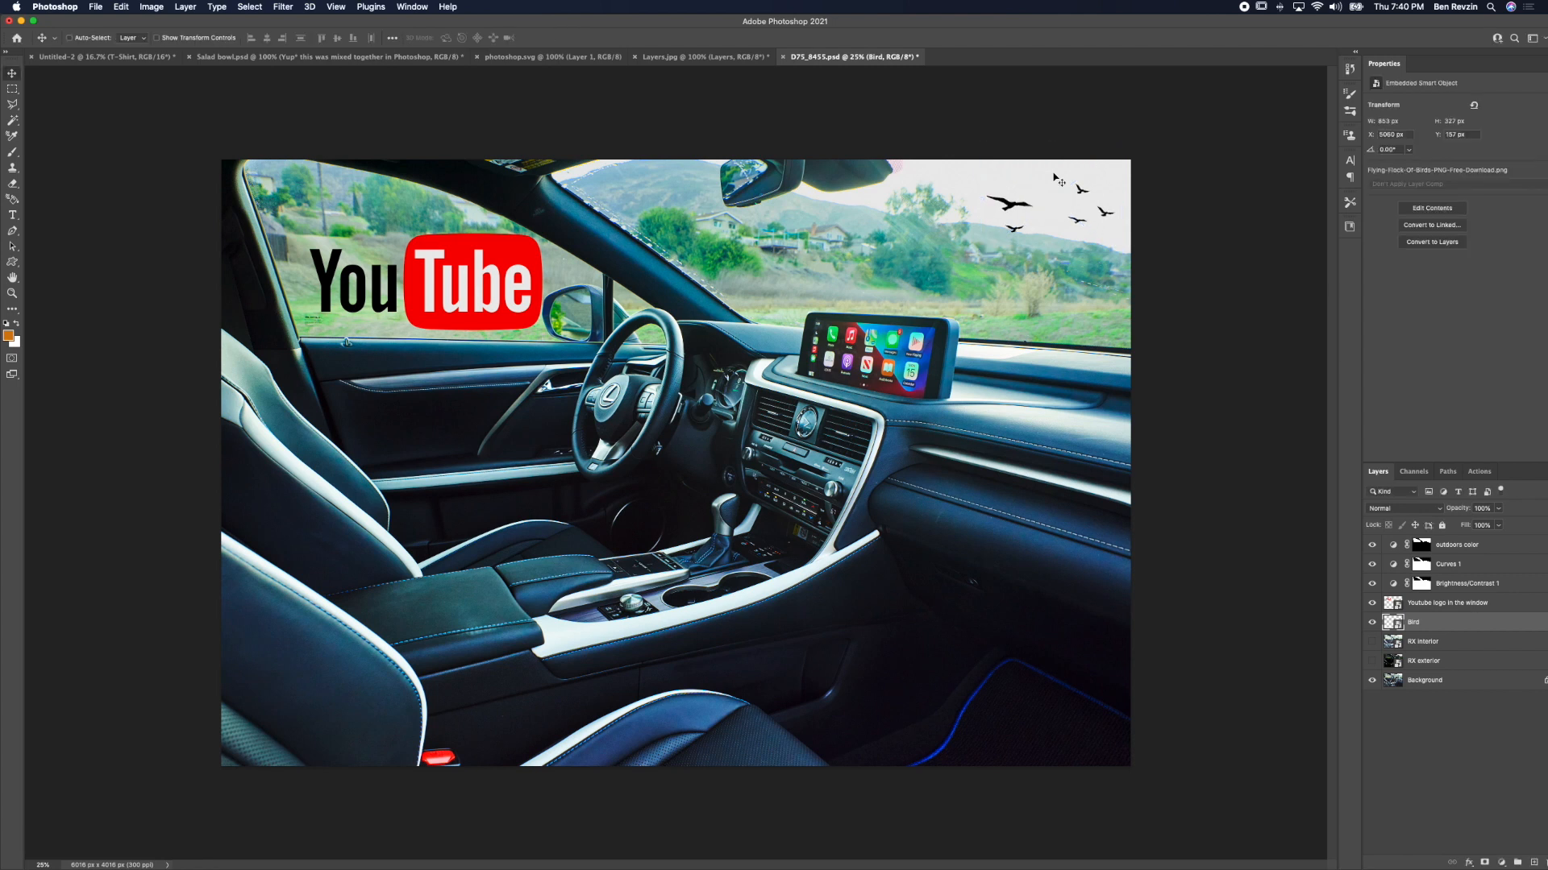
Step: Nudge the flock of birds upward by about 76 px in the windshield sky, clear of the hills
key(super+1)
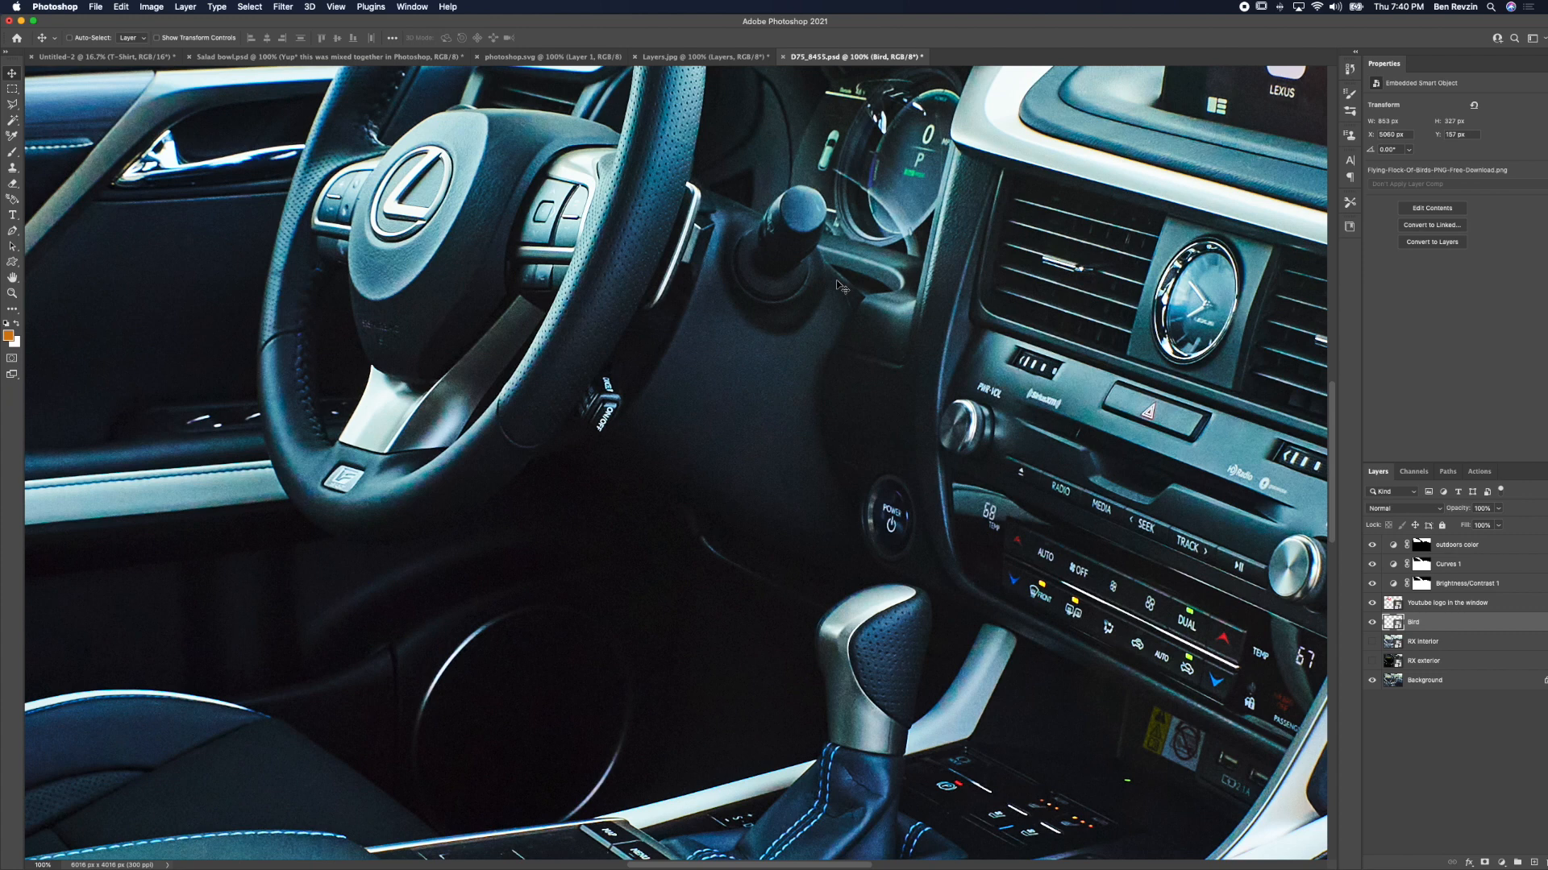
drag(903, 232, 596, 556)
drag(923, 361, 590, 488)
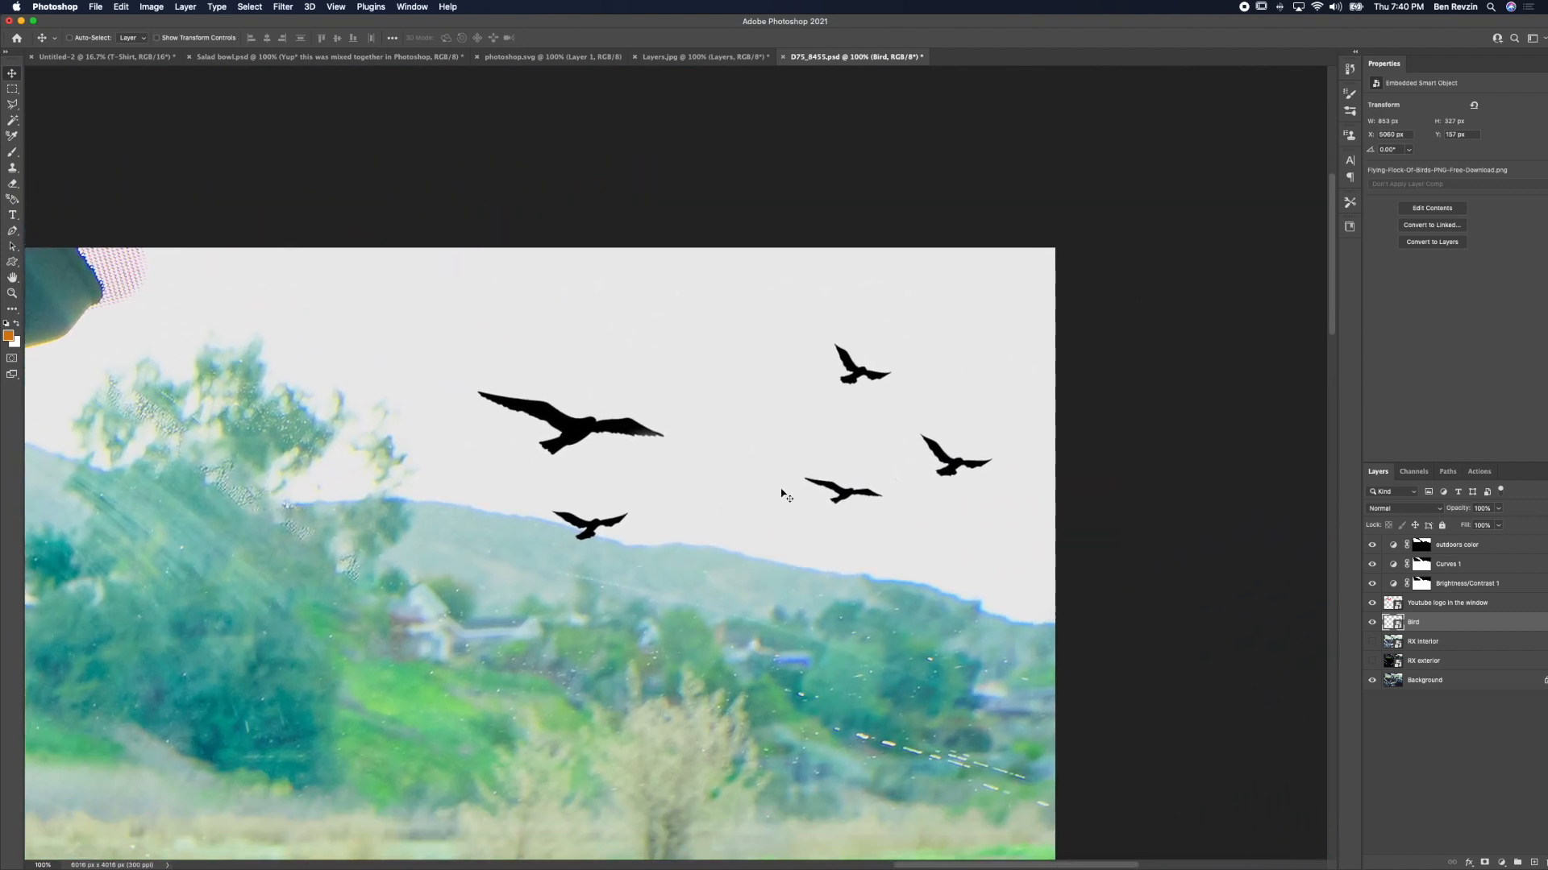
drag(782, 494, 765, 449)
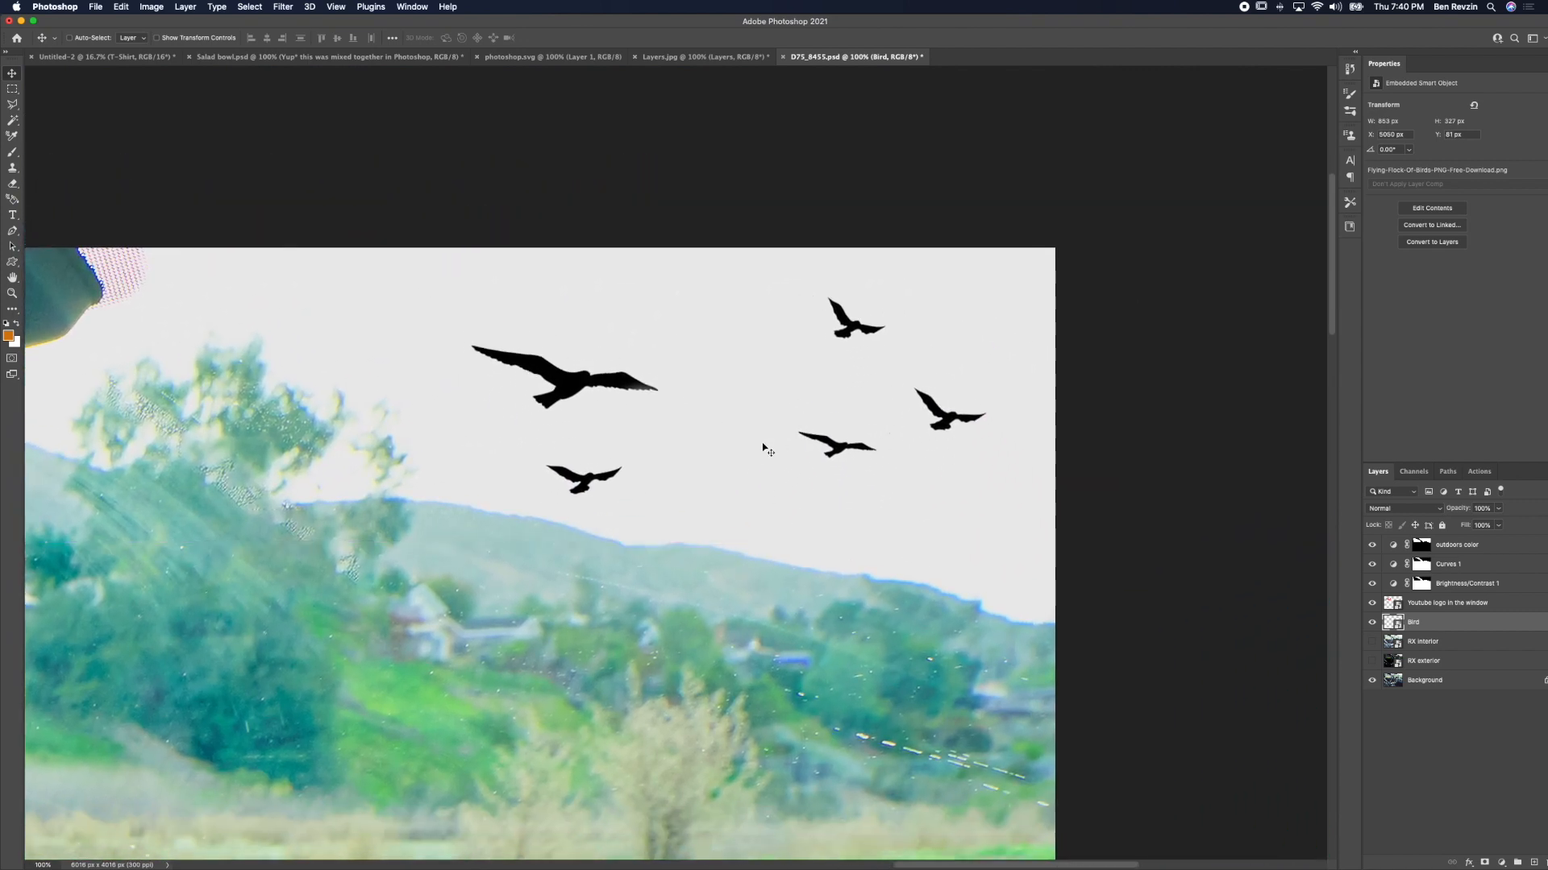
key(super+0)
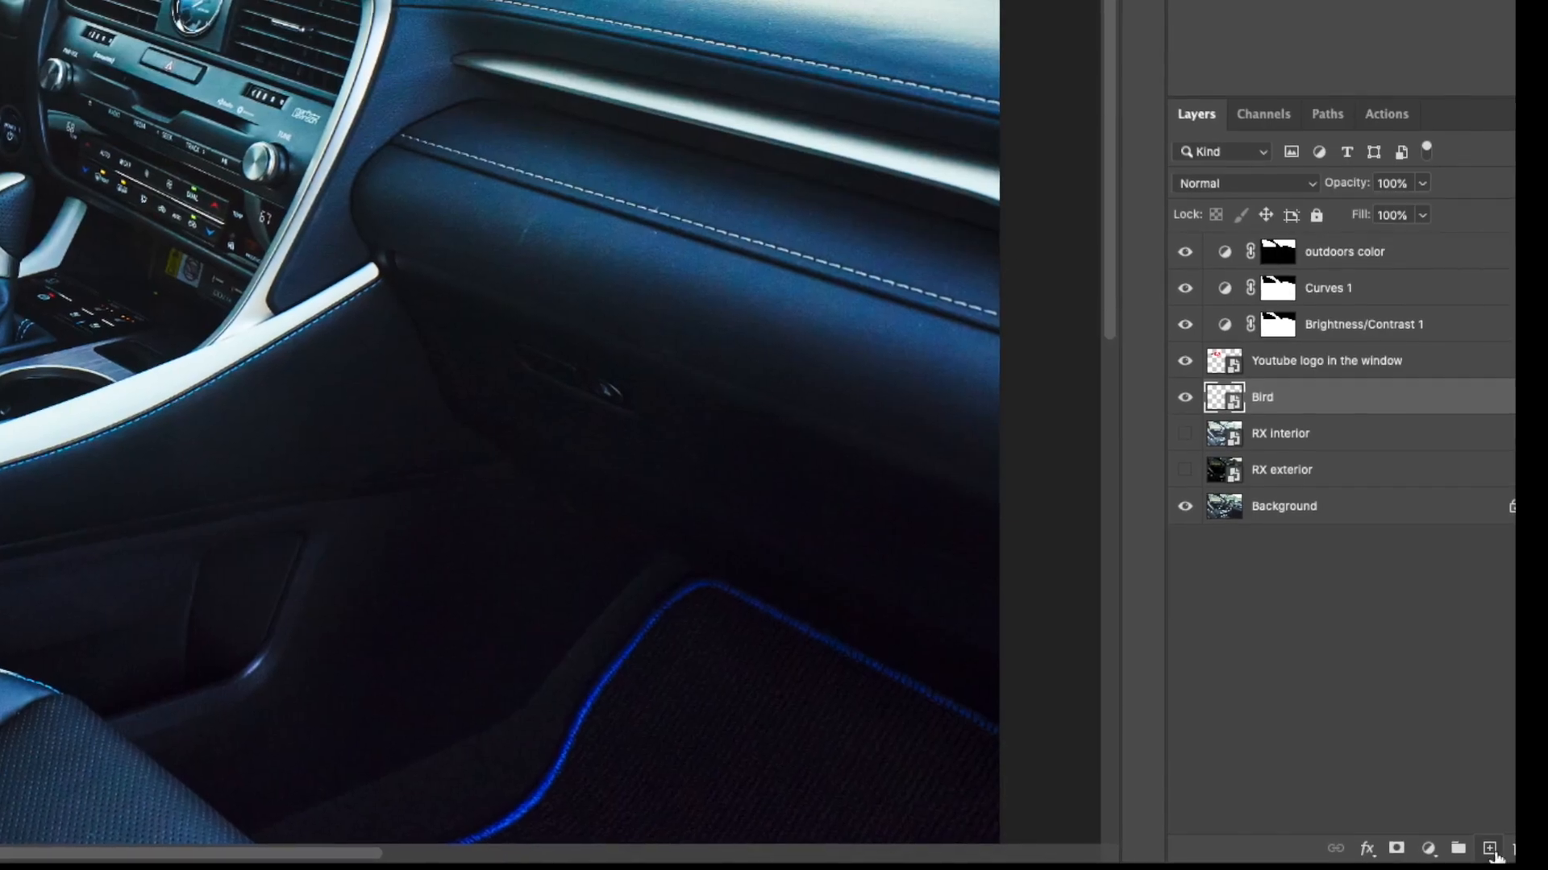
Step: Add a new empty layer directly above the Bird layer and name it "Note to self"
click(1490, 849)
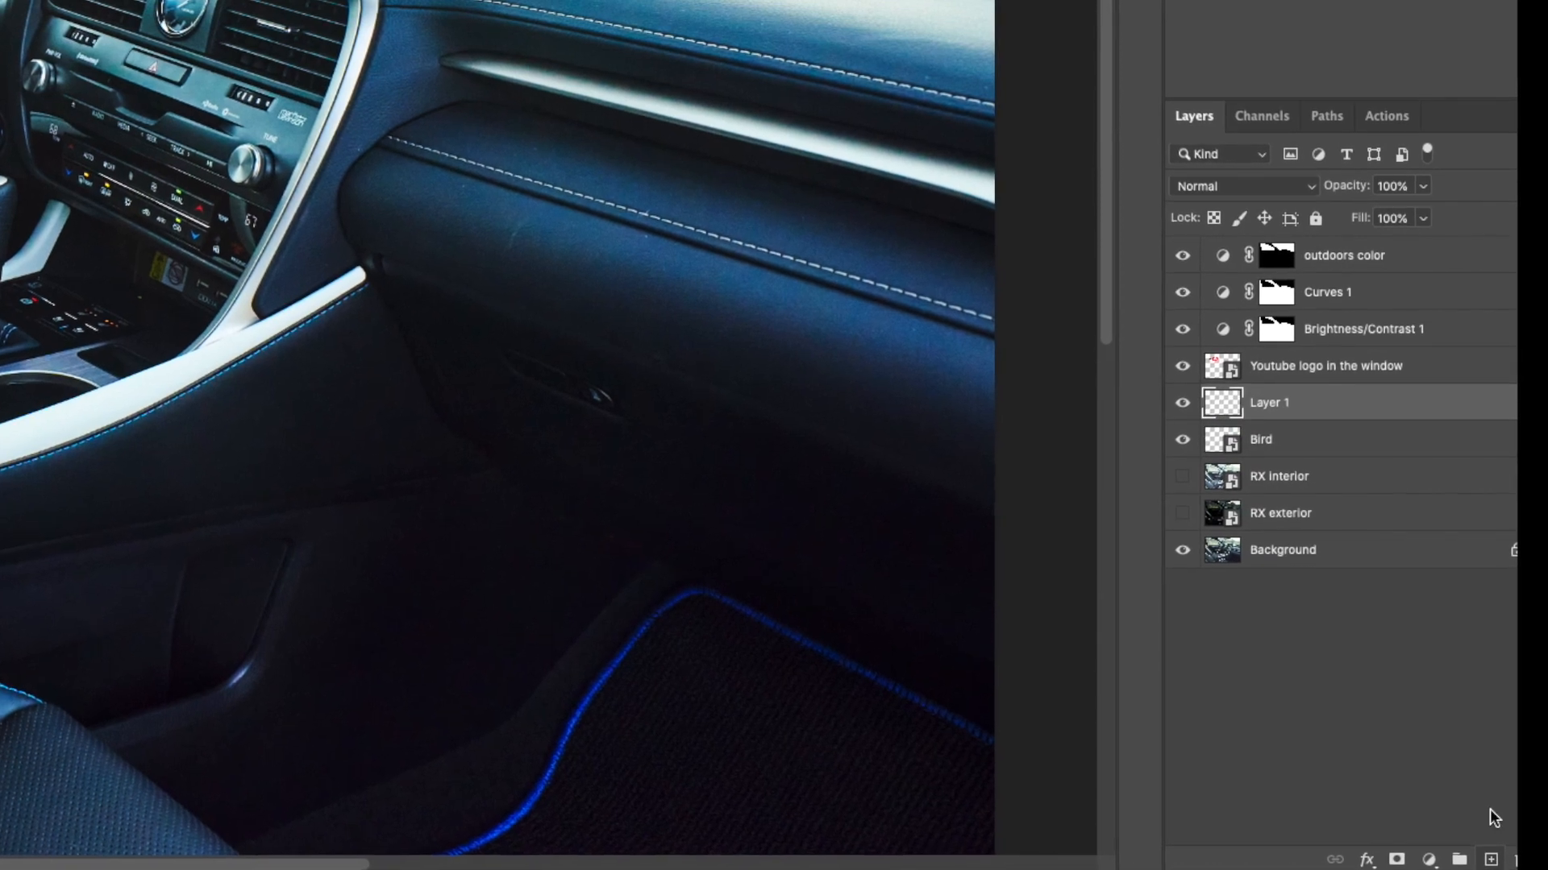
double_click(1271, 403)
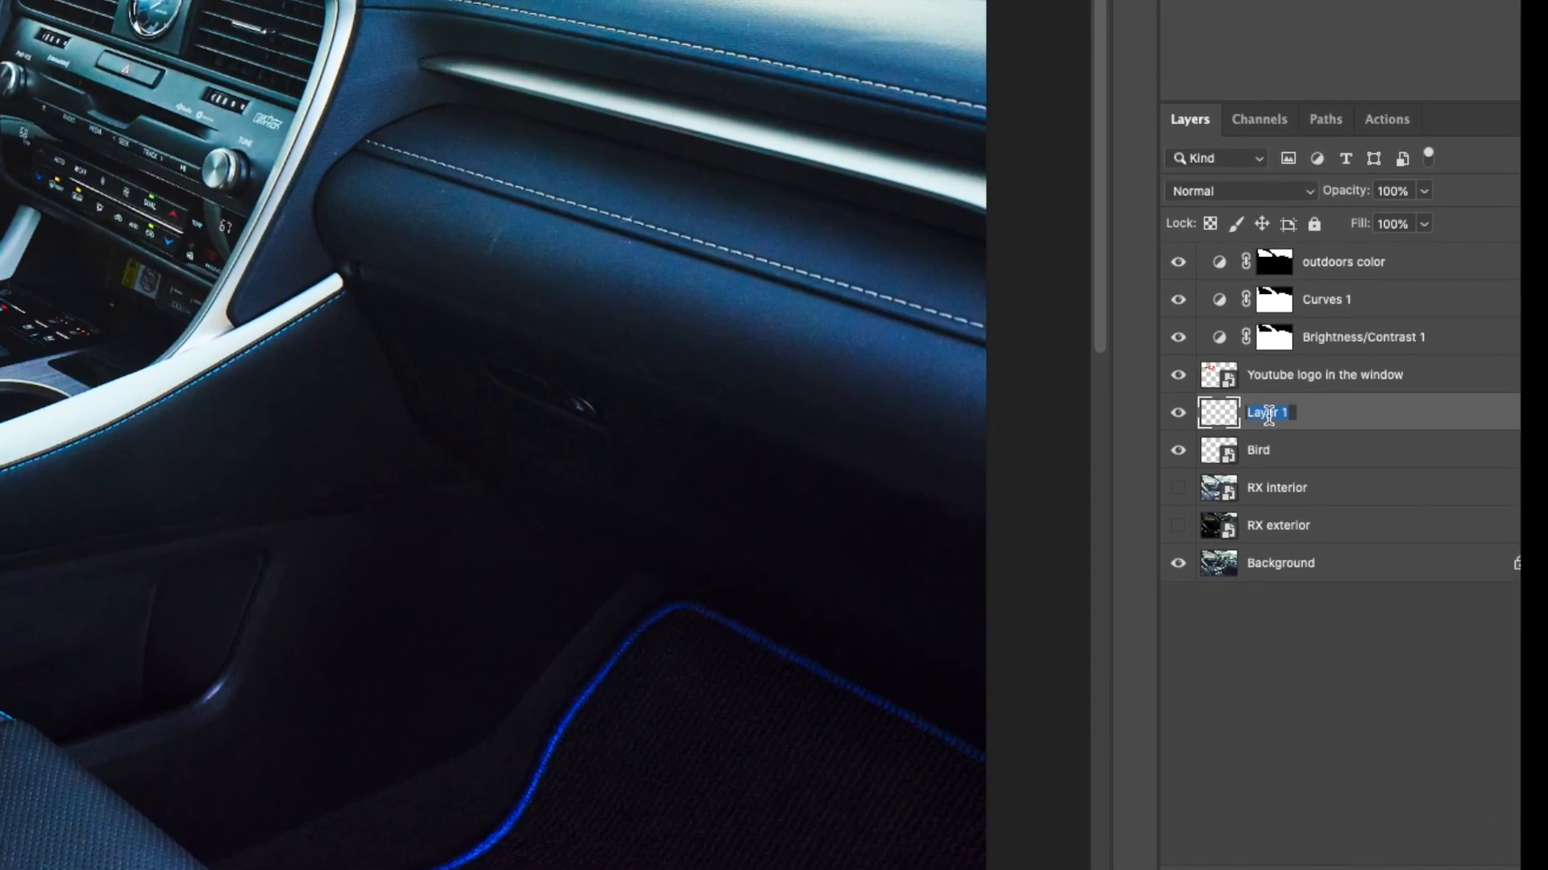
text(Note to self)
key(Return)
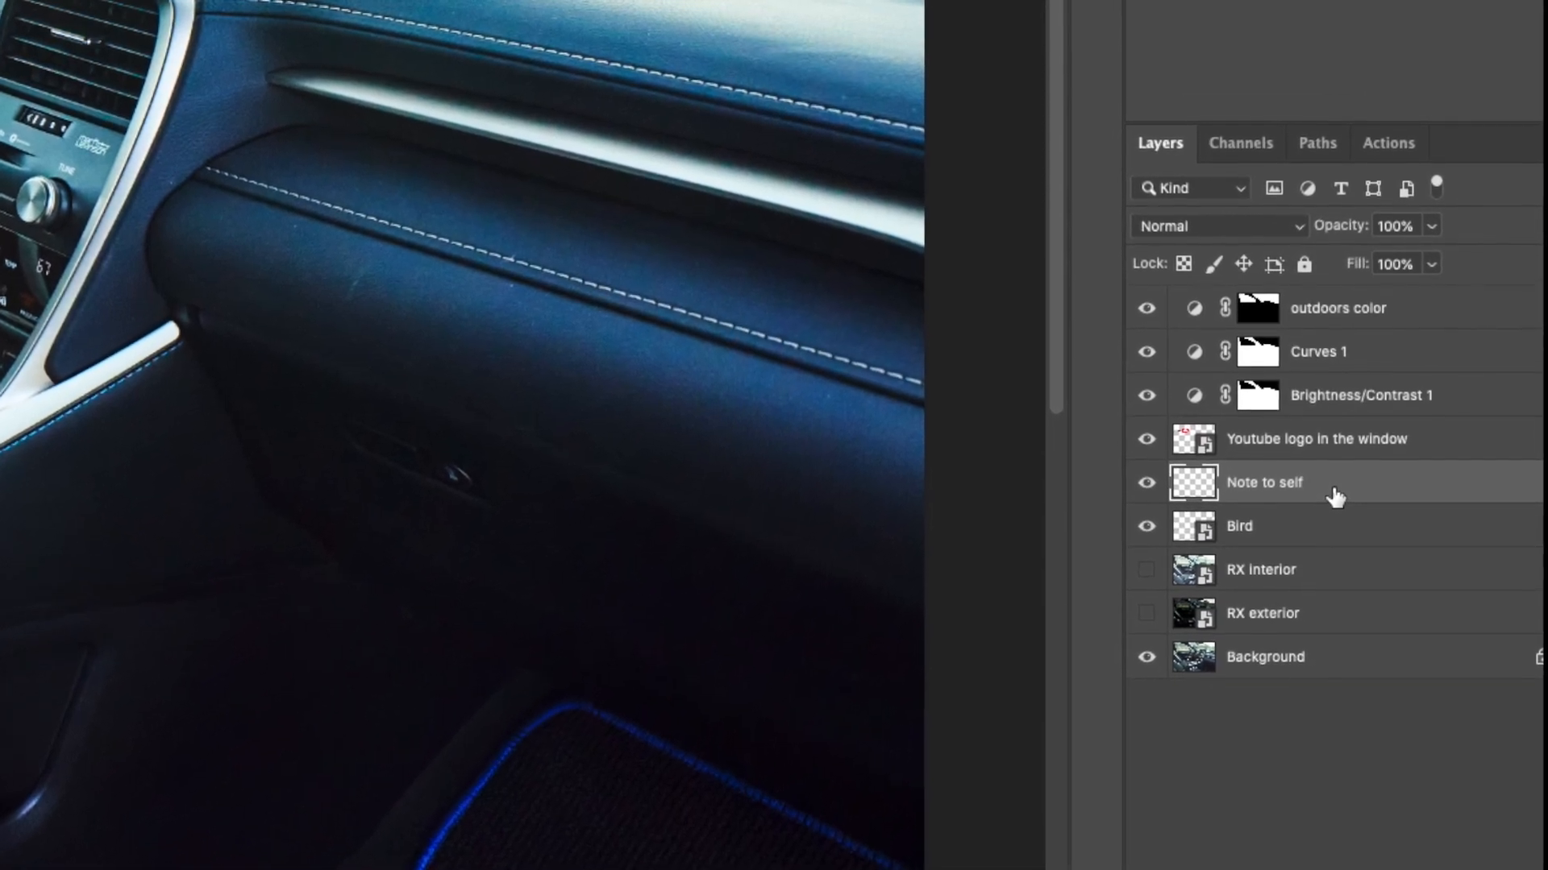
Step: Add another empty layer above "Note to self" and name it "Note to self keyboard shortcut"
key(ctrl+alt+shift+n)
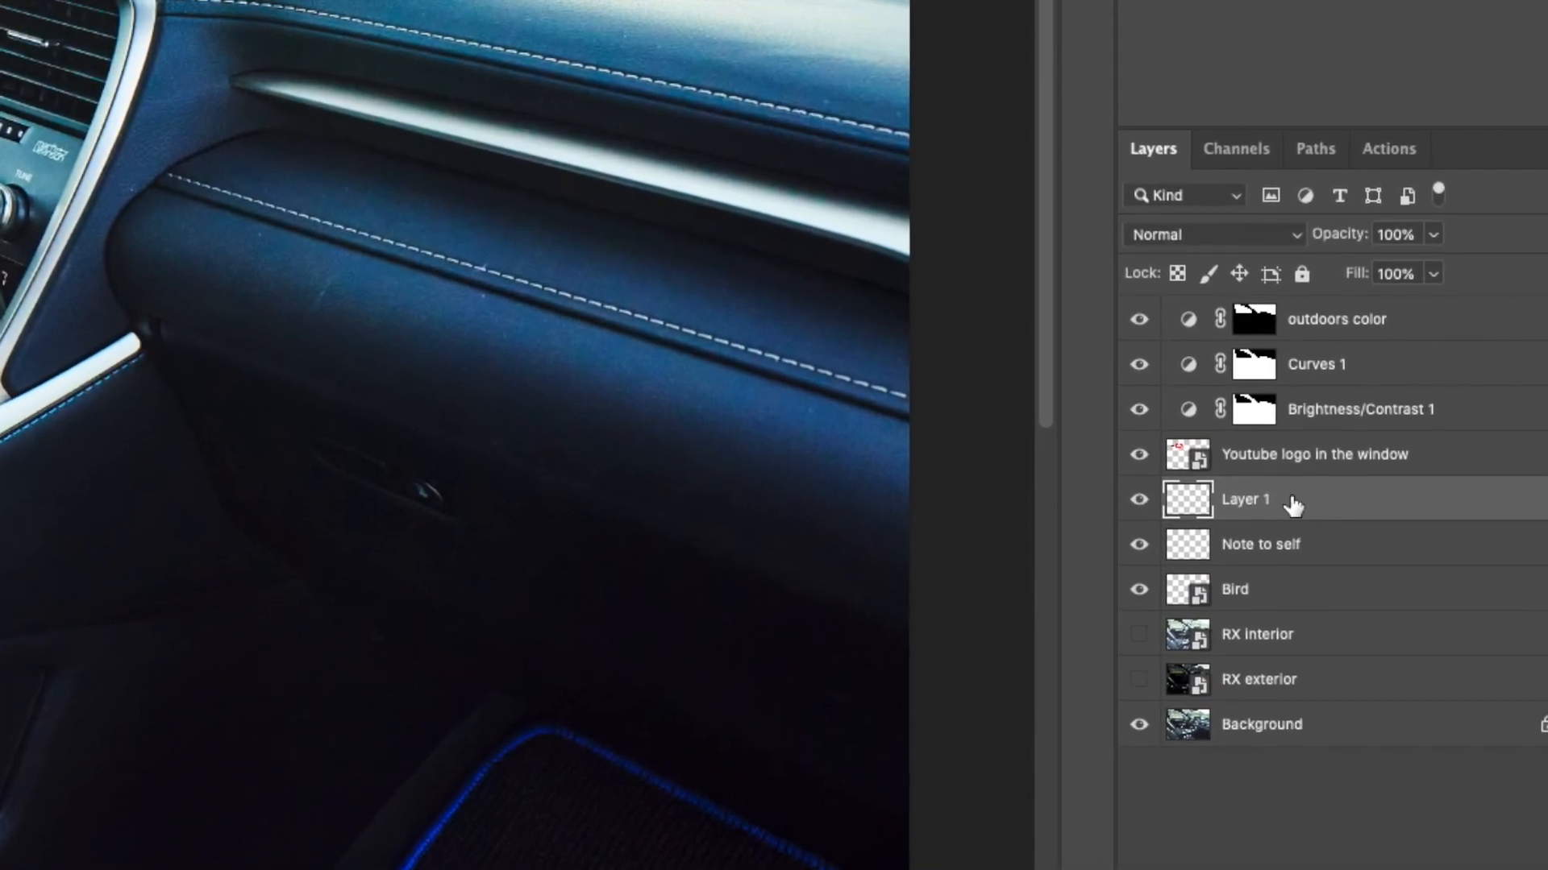
double_click(1258, 500)
text(Note to self keyboard shortcut)
key(Return)
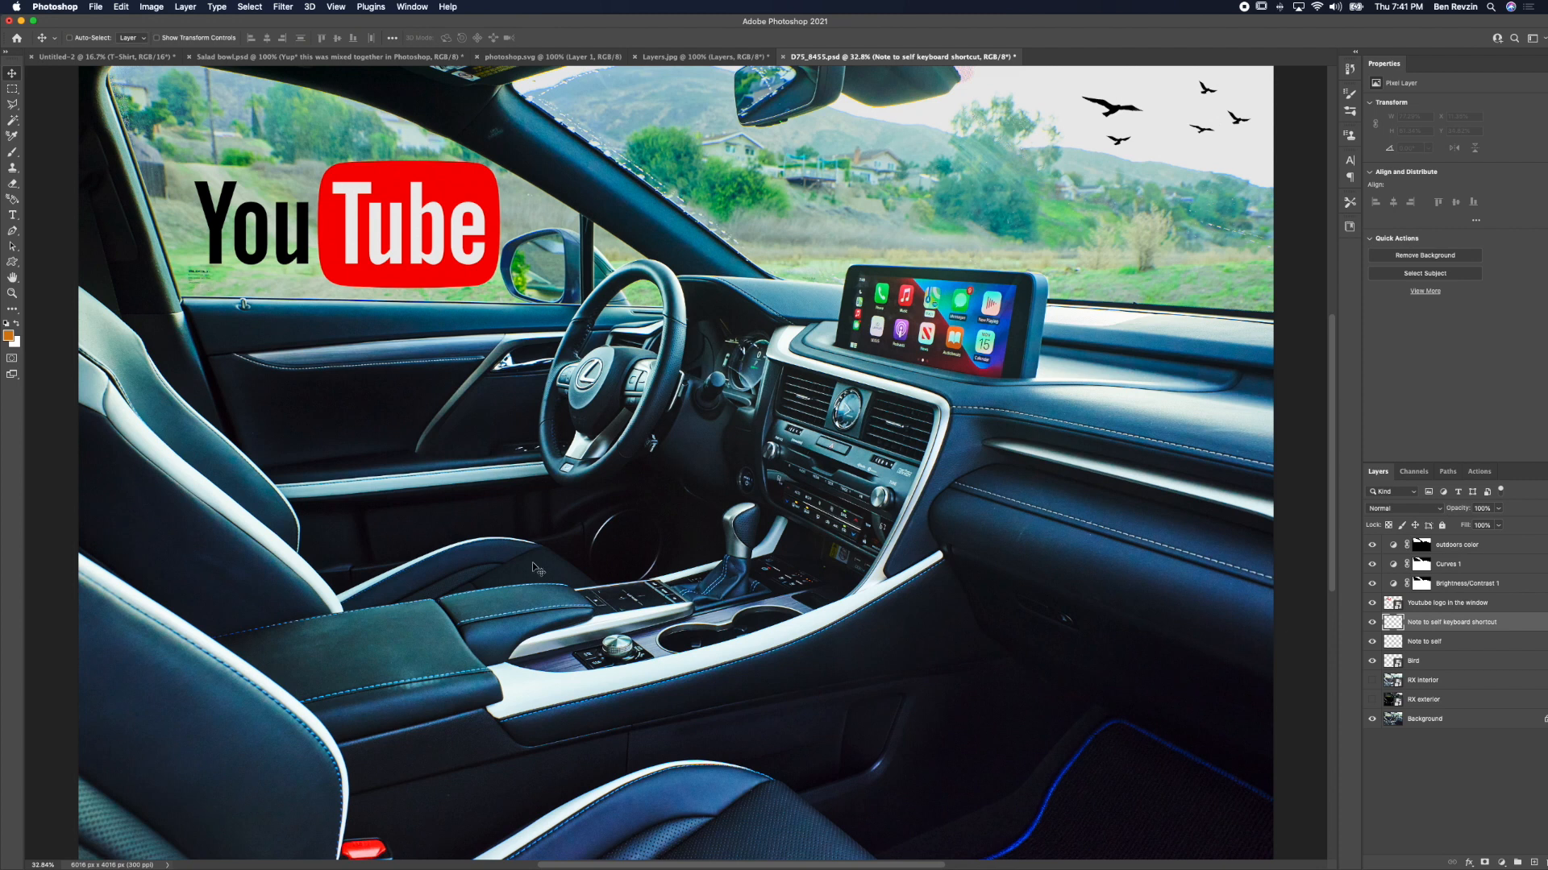
Step: Set the foreground color to red e8152e and activate the Brush tool
key(b)
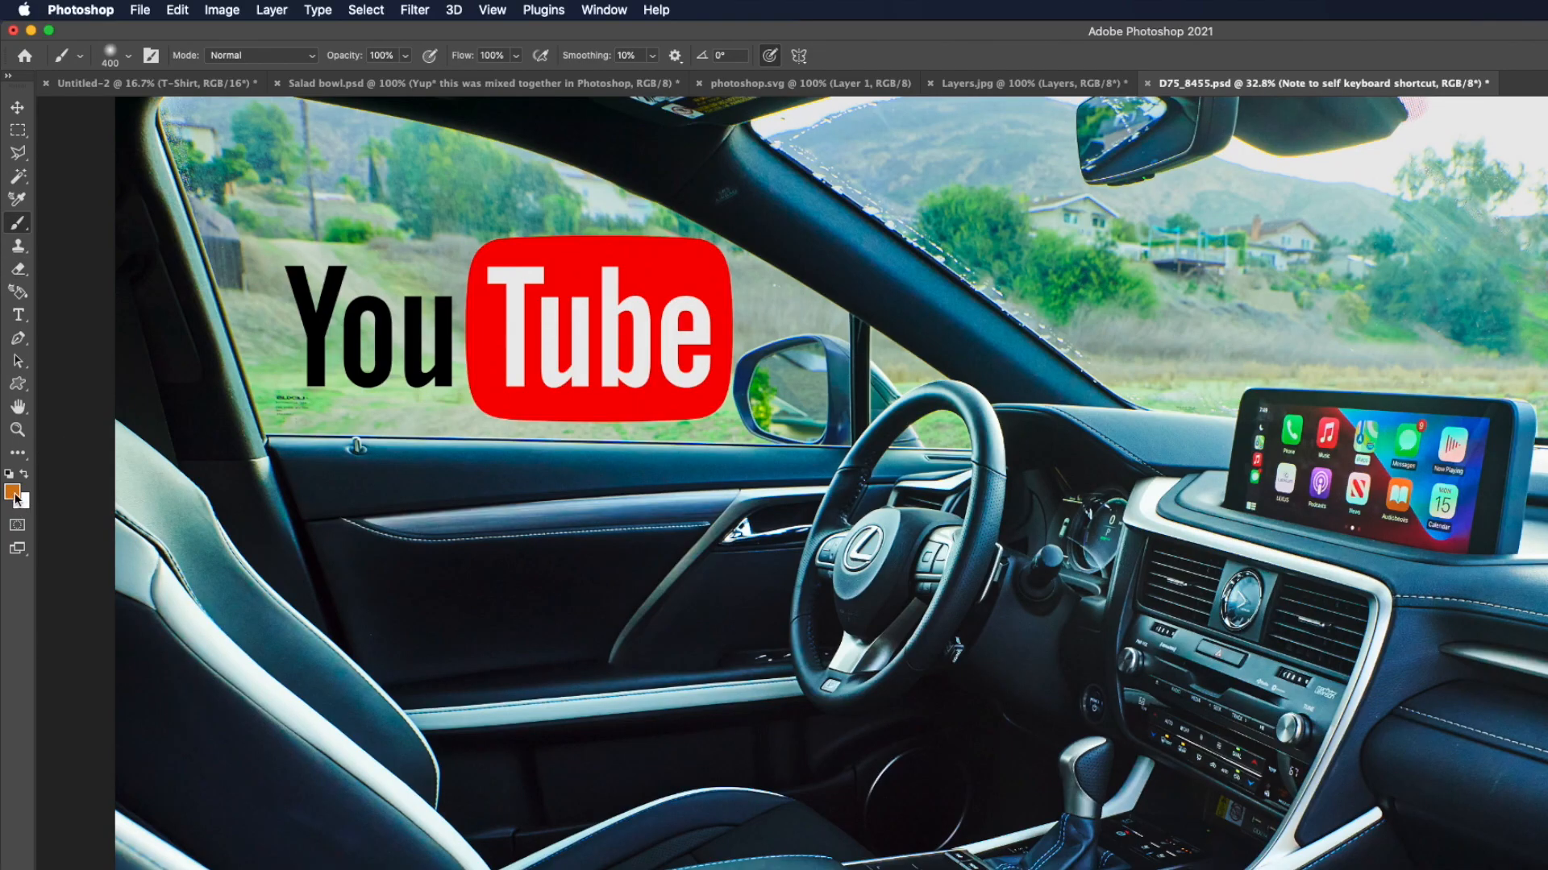
click(15, 493)
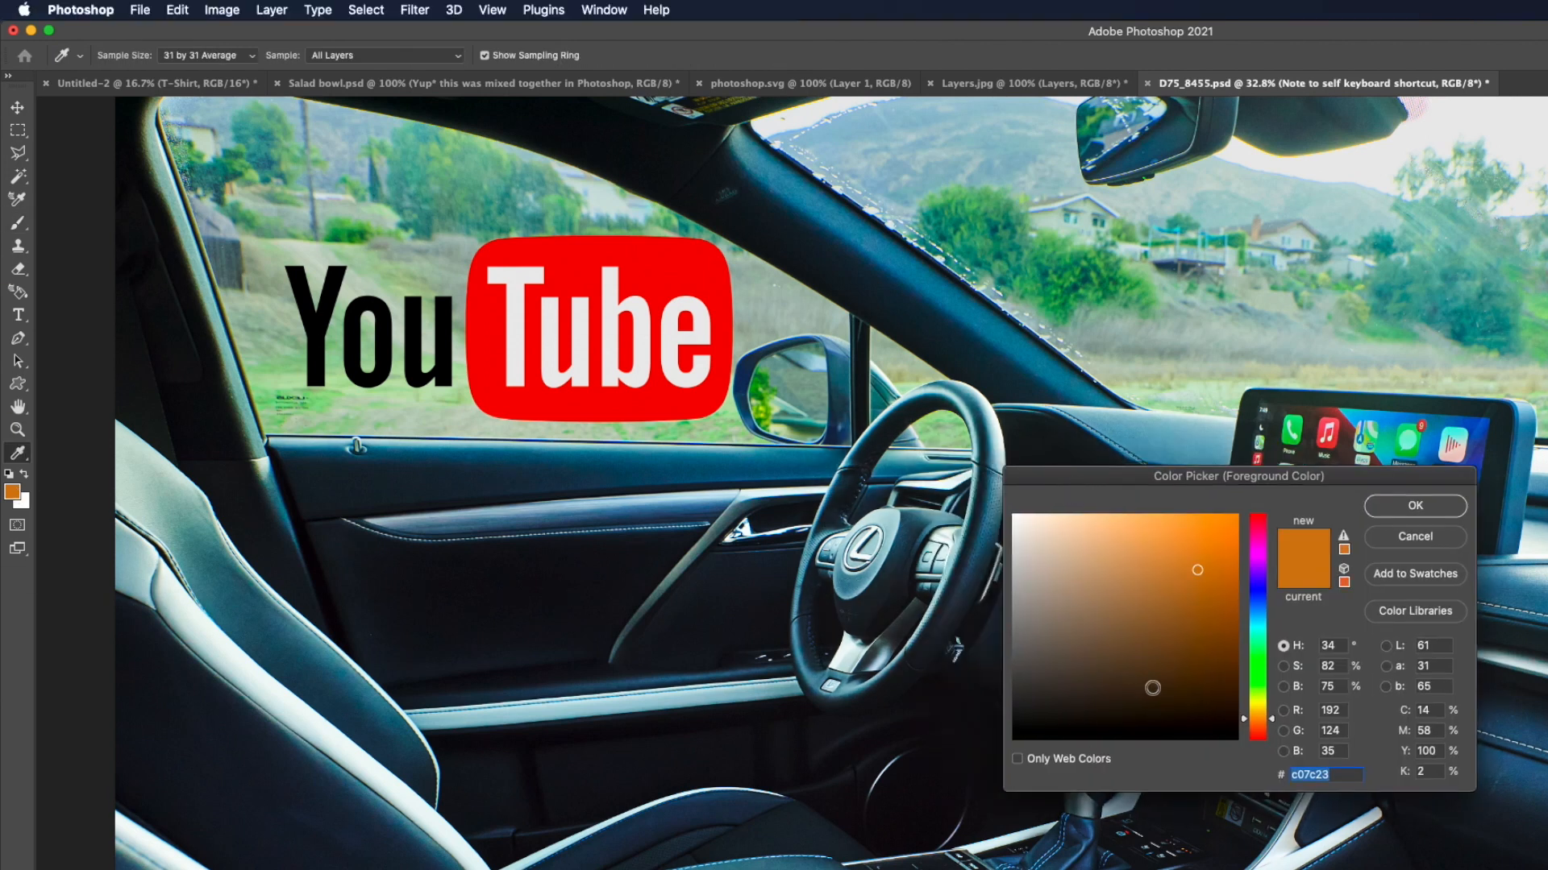
mouse_move(1261, 680)
mouse_down()
mouse_move(1263, 519)
mouse_move(1218, 534)
mouse_up()
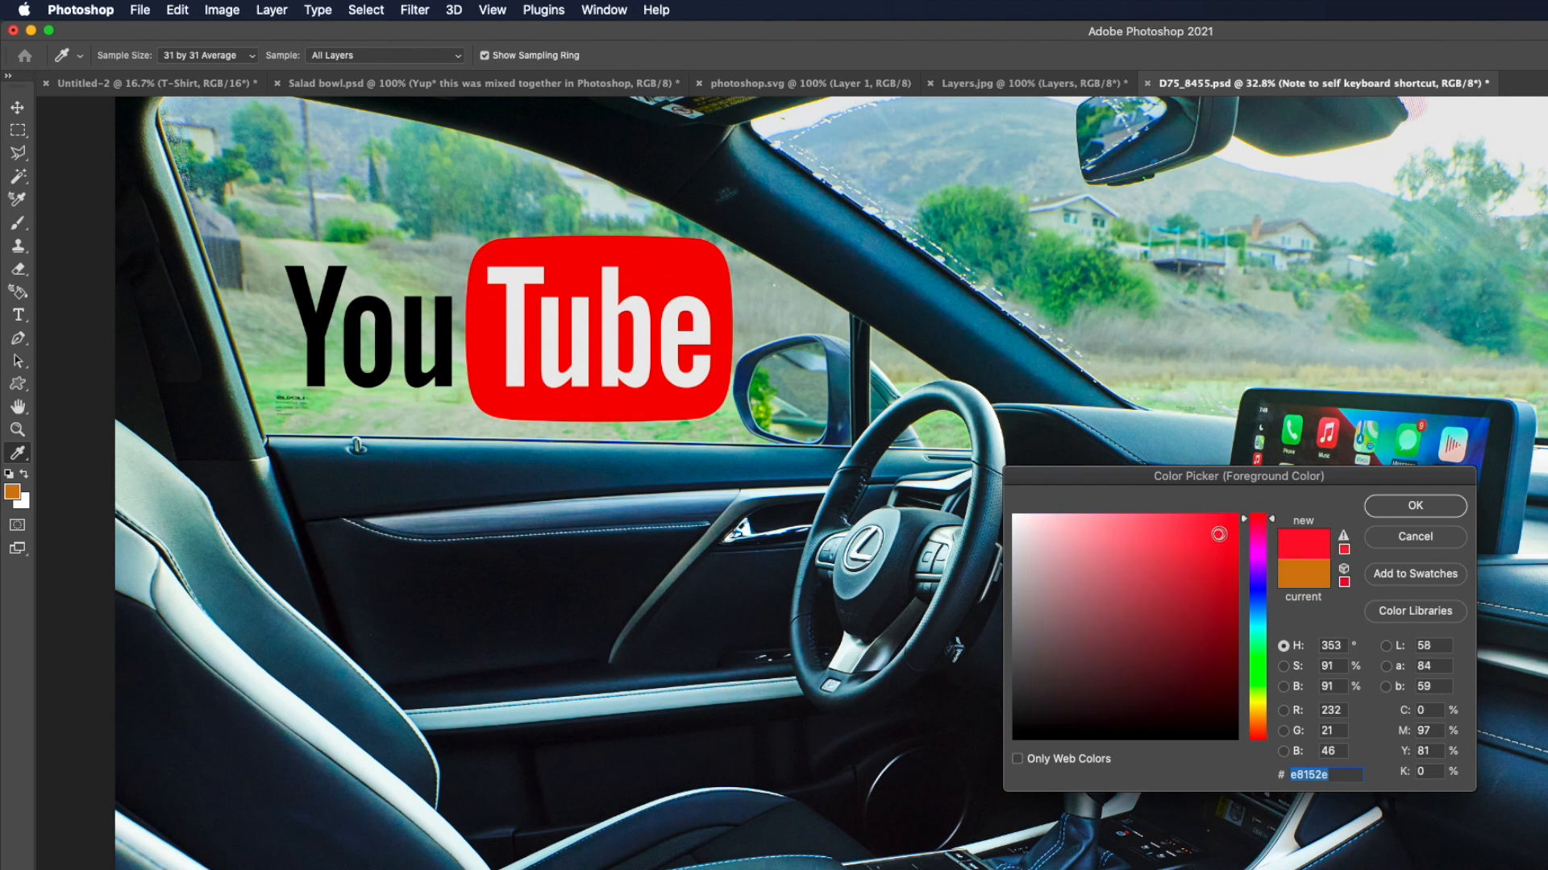
click(1447, 512)
key(b)
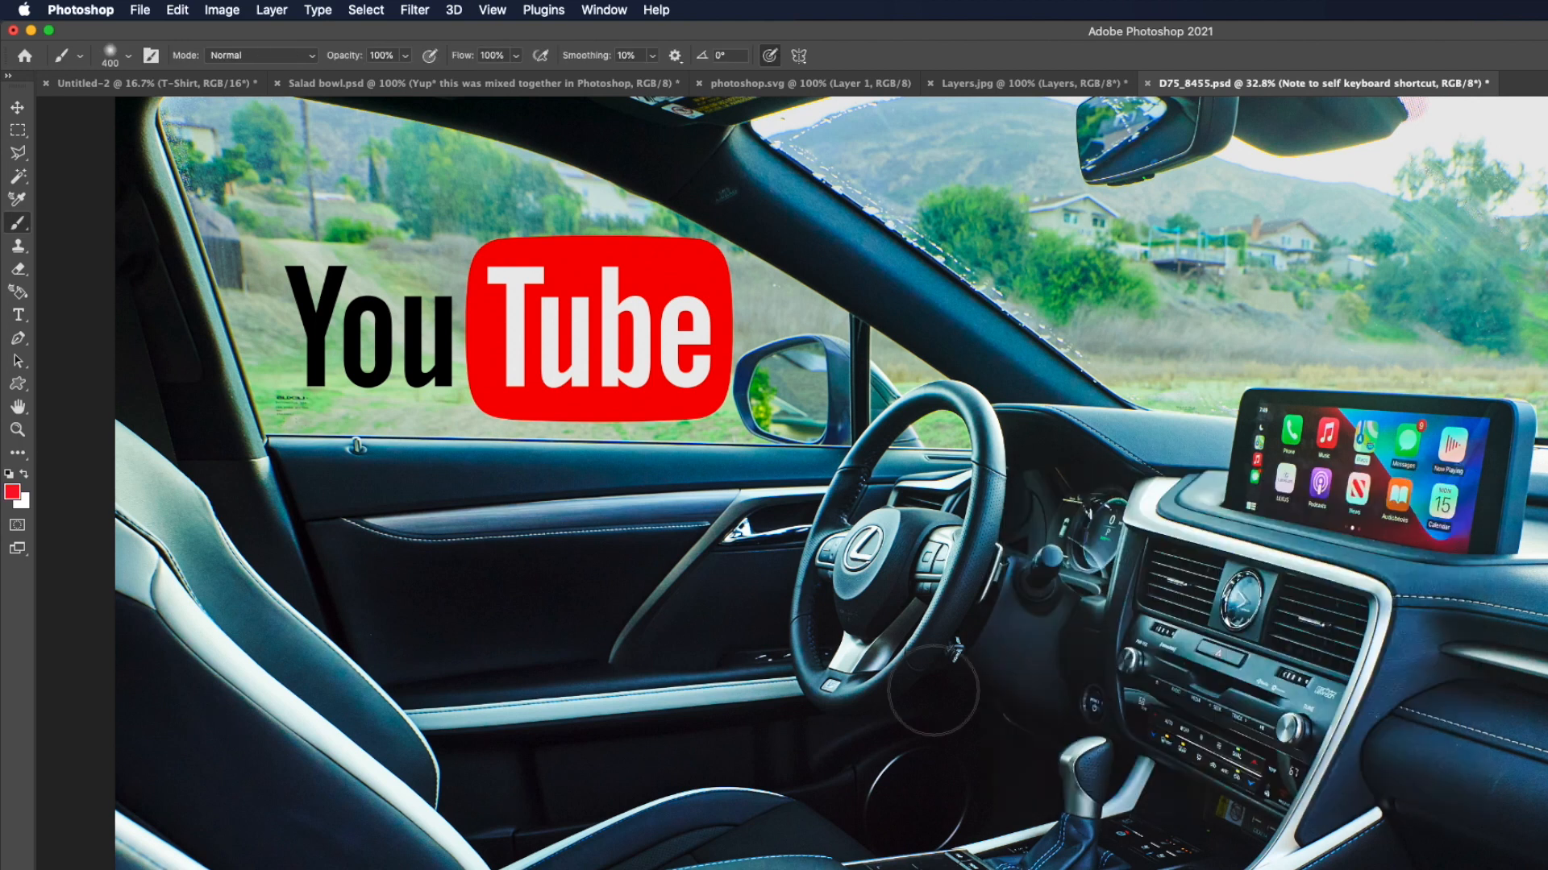
drag(625, 615, 585, 806)
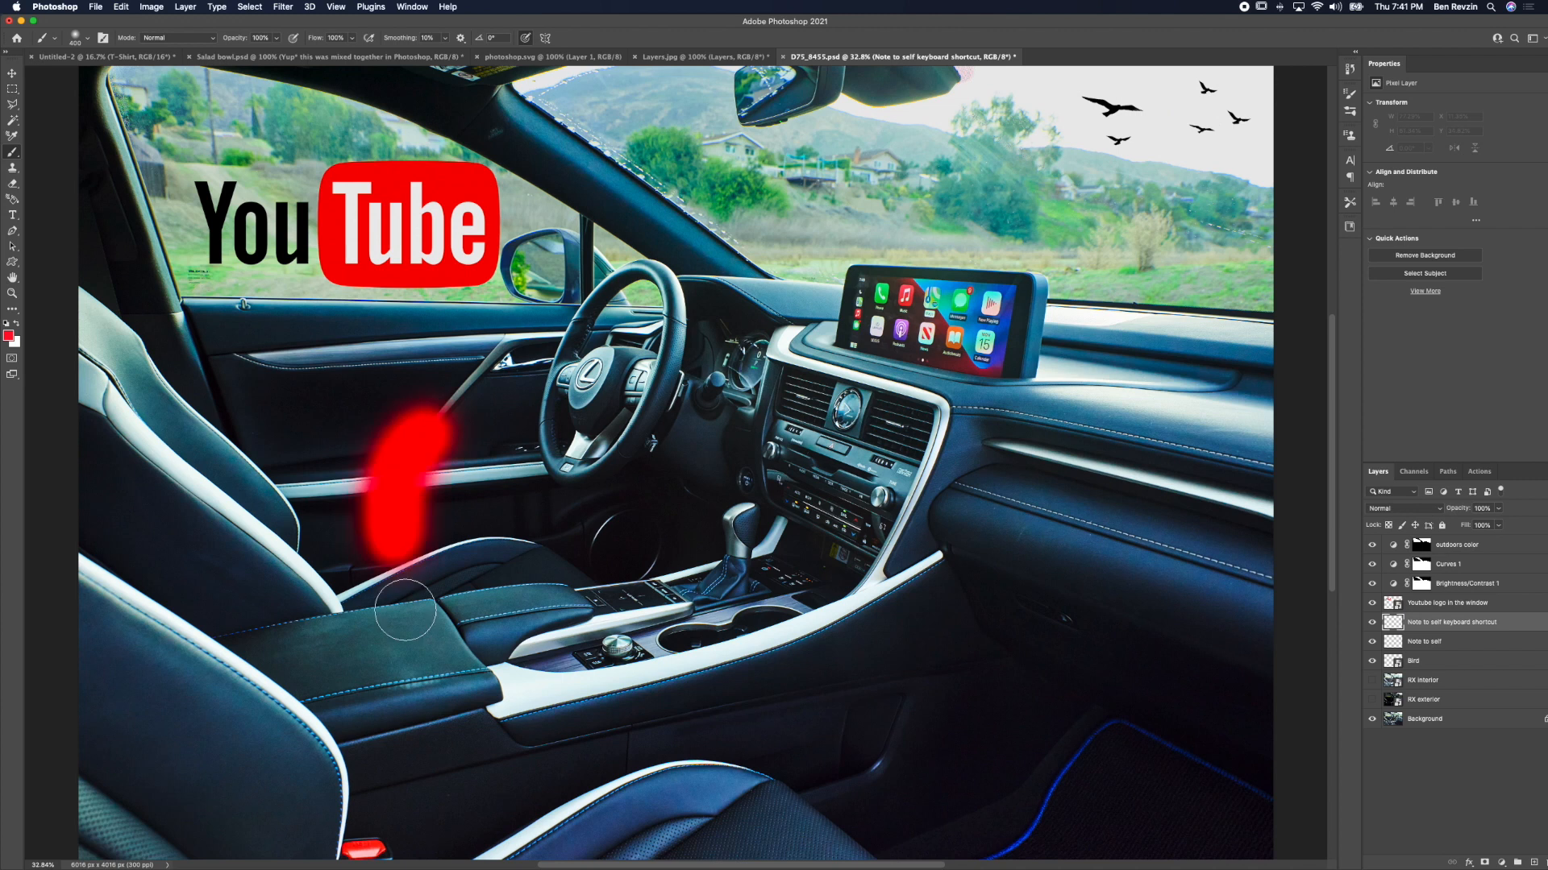
mouse_move(405, 610)
mouse_down()
mouse_move(673, 408)
mouse_move(403, 425)
mouse_up()
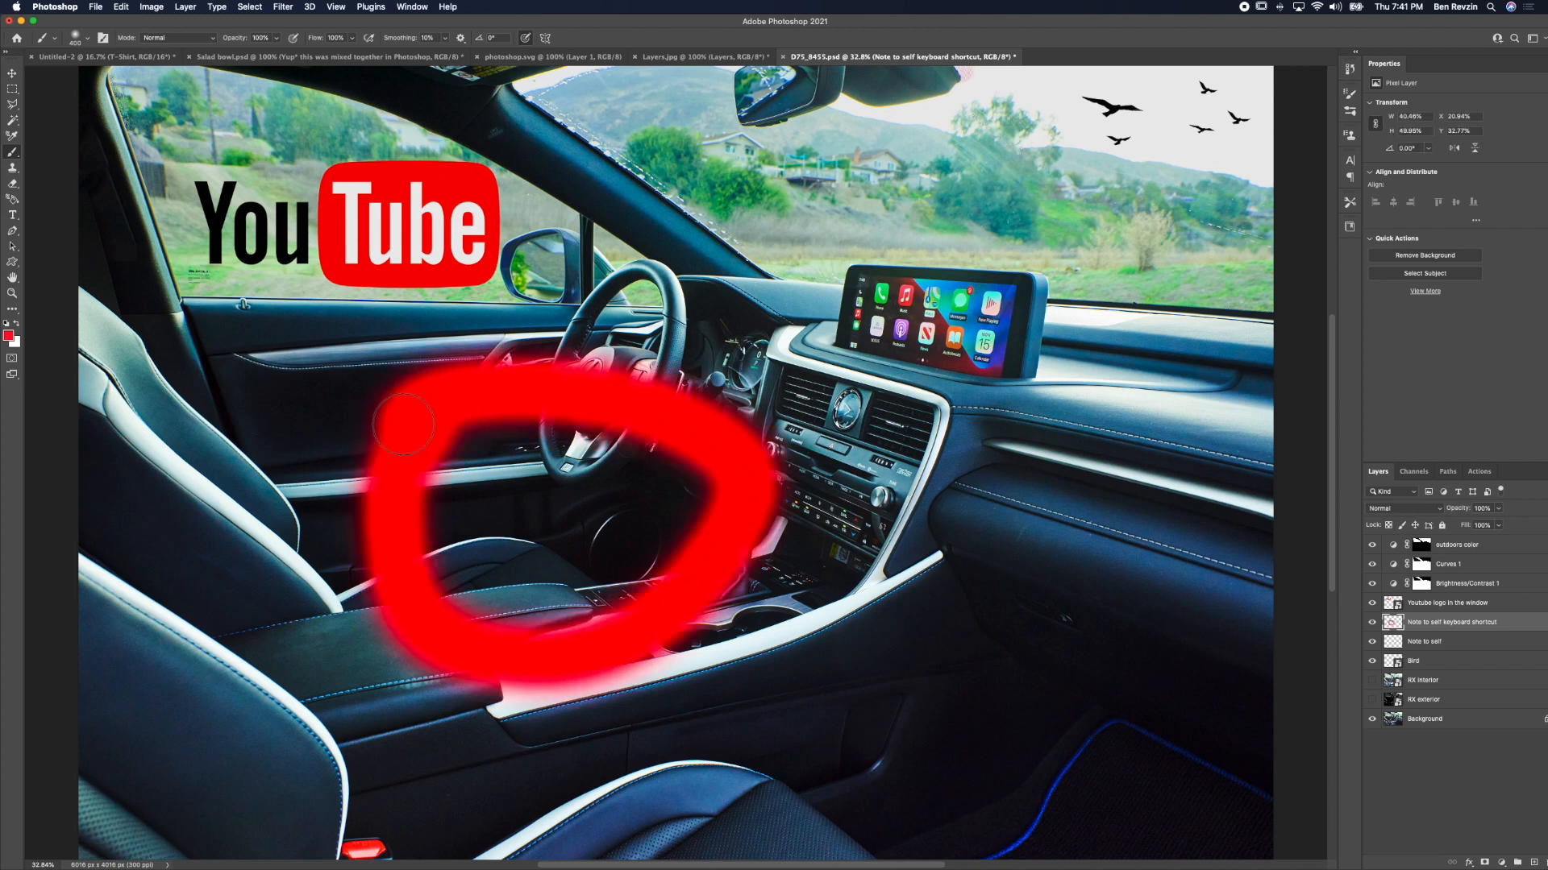
key(super+z)
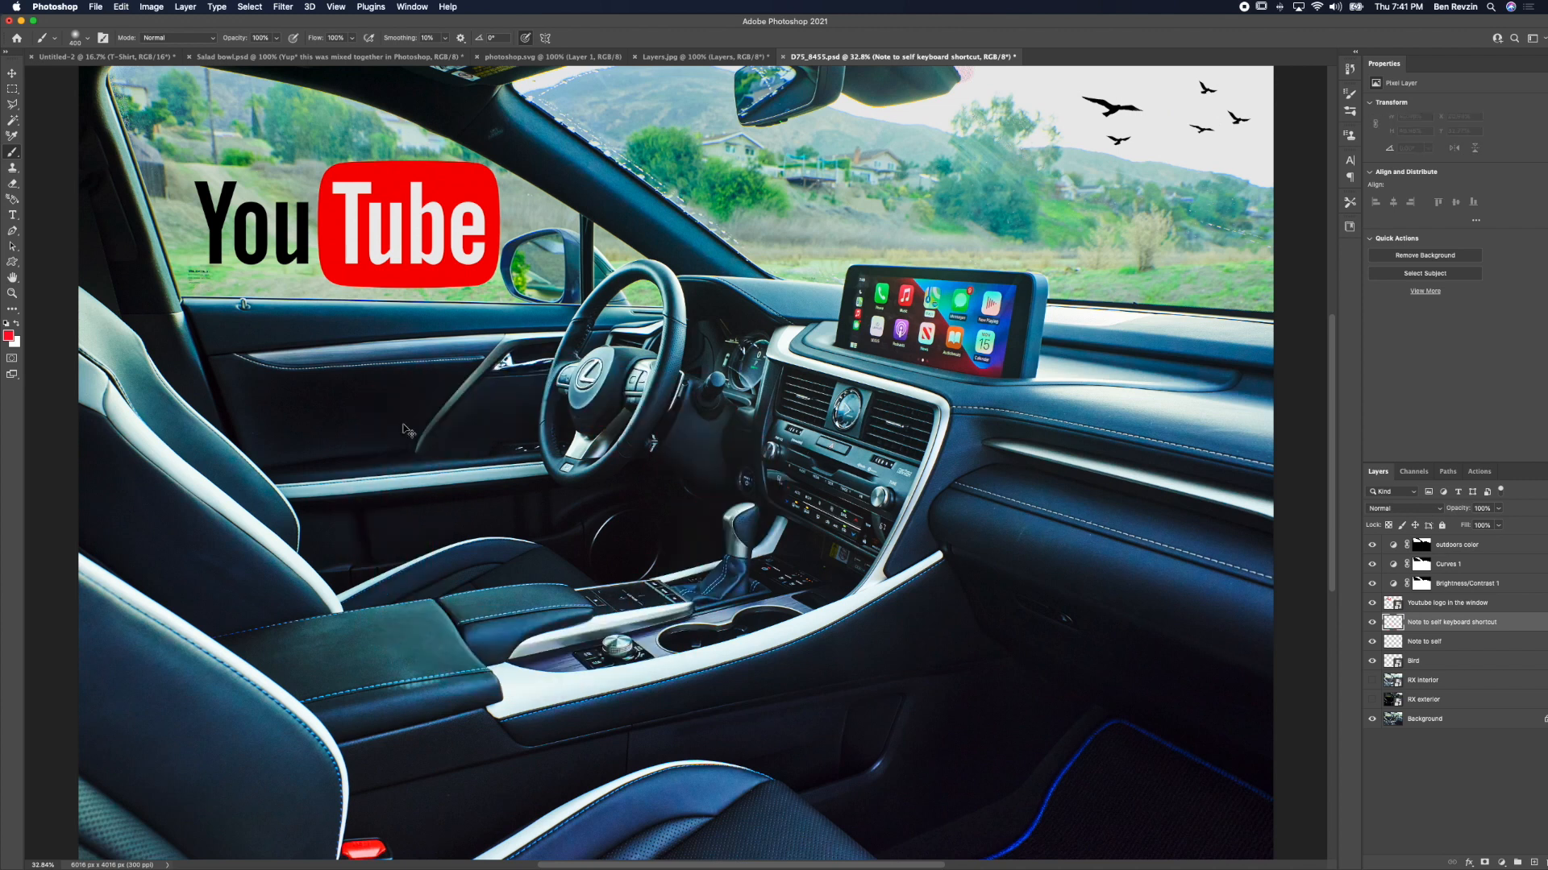
Step: Paint a red circle around the dashboard touchscreen with an arrow pointing up to it on the "Note to self keyboard shortcut" layer
mouse_move(741, 350)
mouse_down()
mouse_move(766, 367)
mouse_move(1108, 323)
mouse_move(830, 198)
mouse_move(741, 351)
mouse_up()
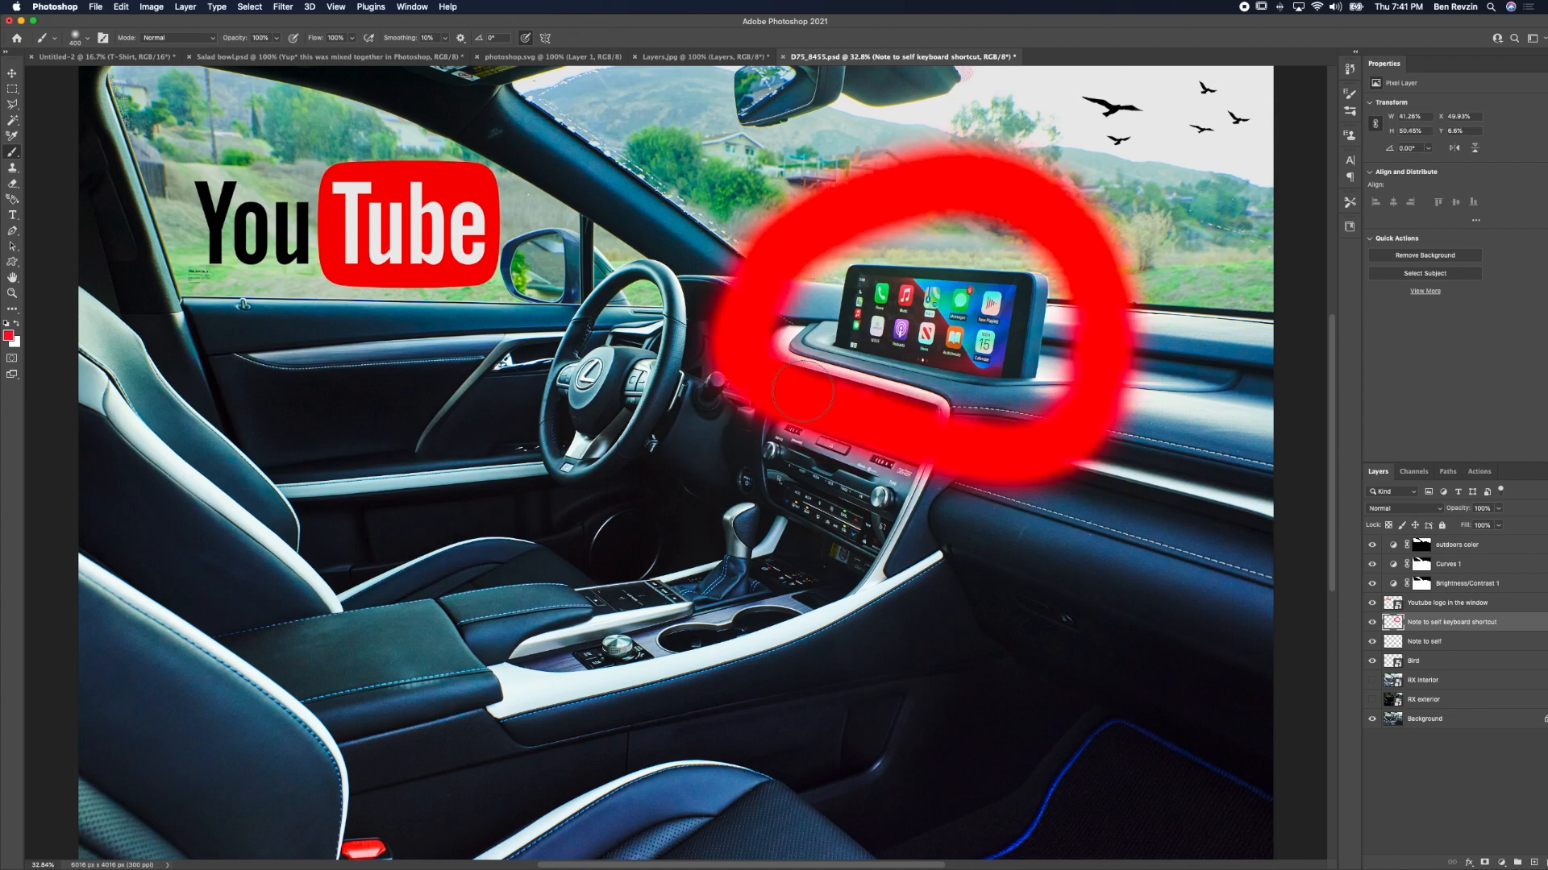
drag(830, 421, 685, 453)
drag(847, 468, 935, 633)
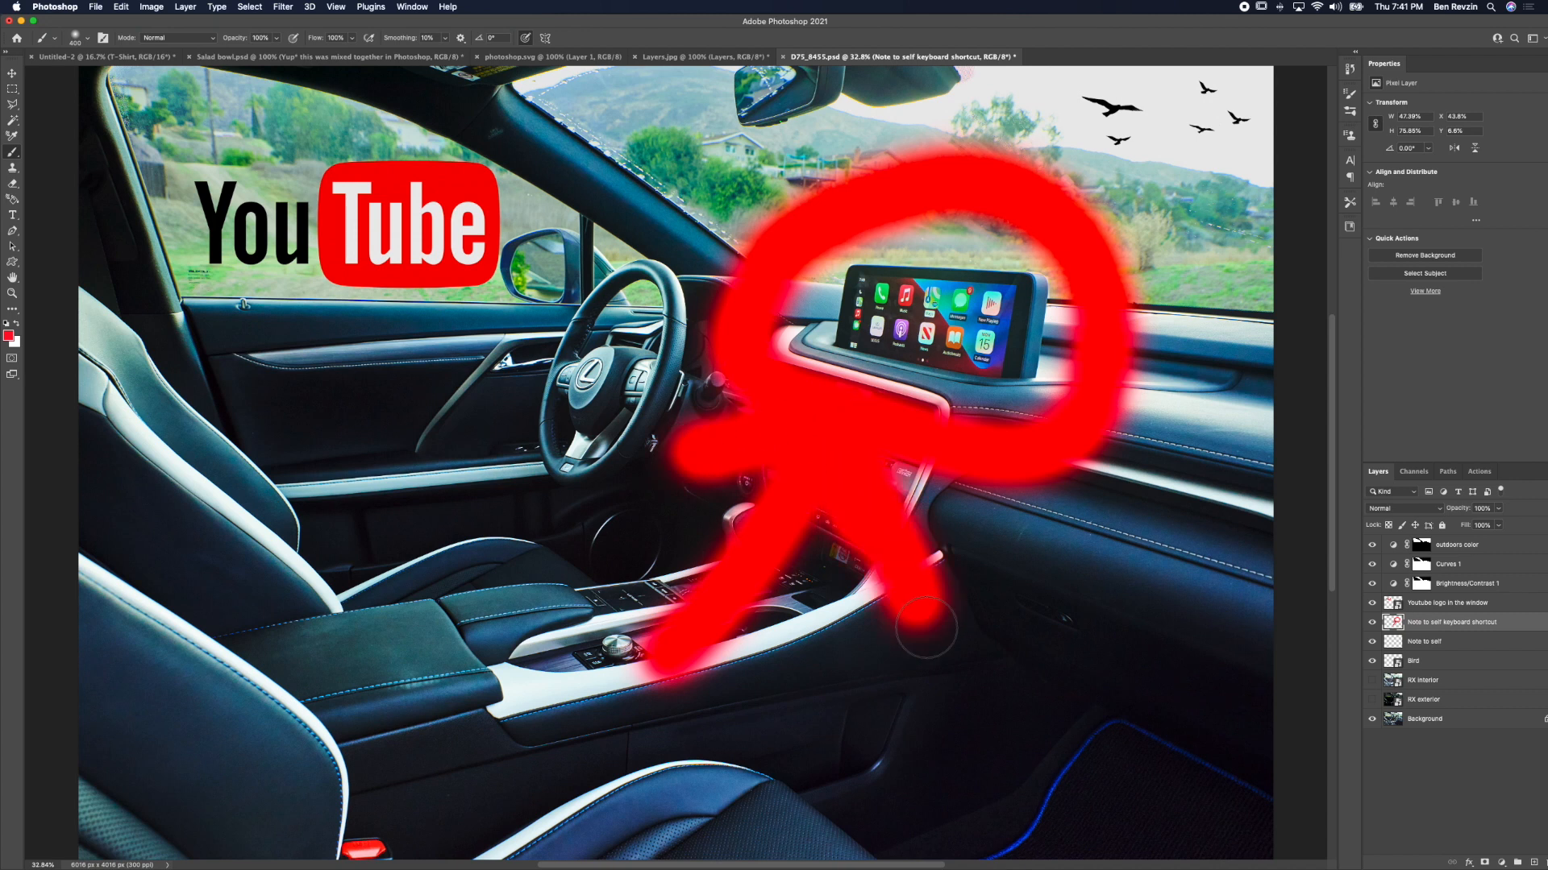
drag(825, 441, 597, 479)
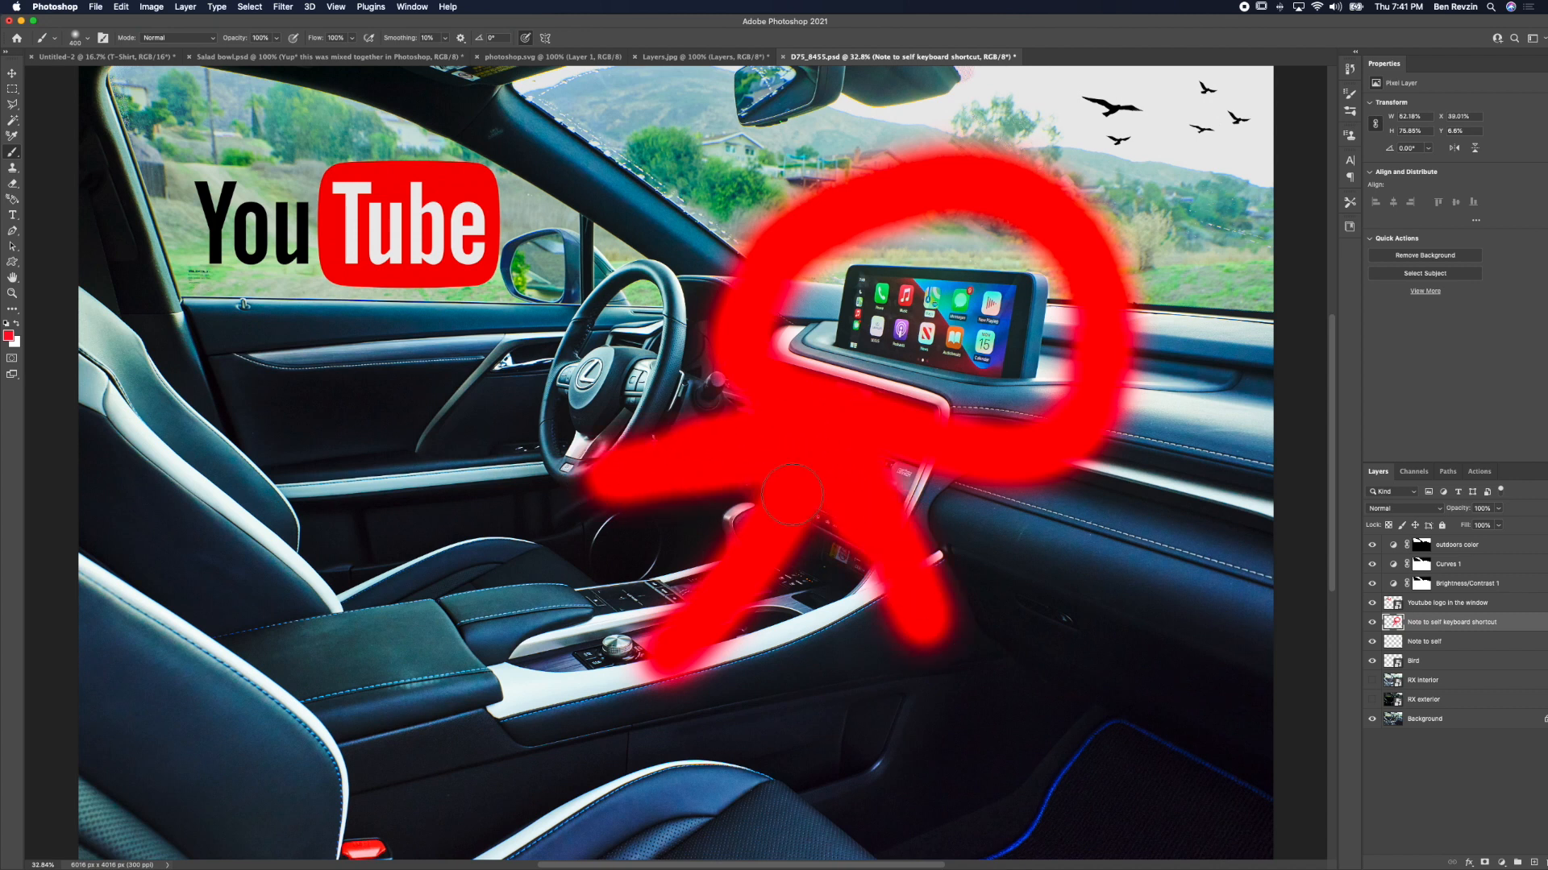
Step: Write "Fix" in large red brush strokes over the front seat and center console
mouse_move(232, 590)
mouse_down()
mouse_move(88, 588)
mouse_move(114, 590)
mouse_move(158, 796)
mouse_move(138, 748)
mouse_move(278, 699)
mouse_up()
drag(148, 750, 144, 854)
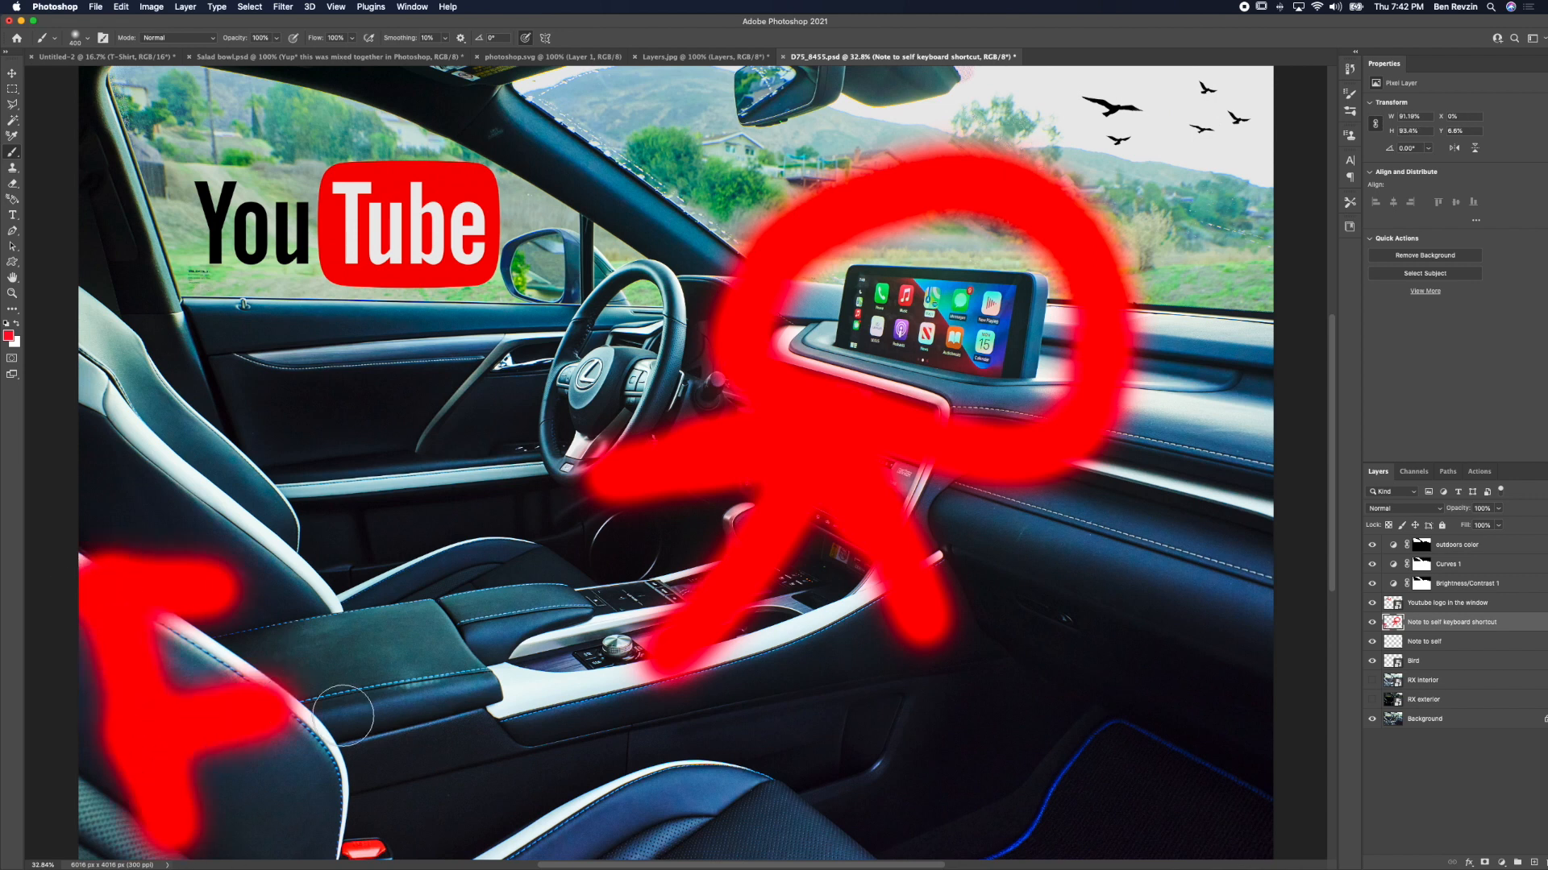
drag(369, 663, 374, 802)
click(337, 569)
drag(437, 605, 611, 747)
mouse_move(540, 567)
mouse_down()
mouse_move(504, 621)
mouse_move(468, 784)
mouse_up()
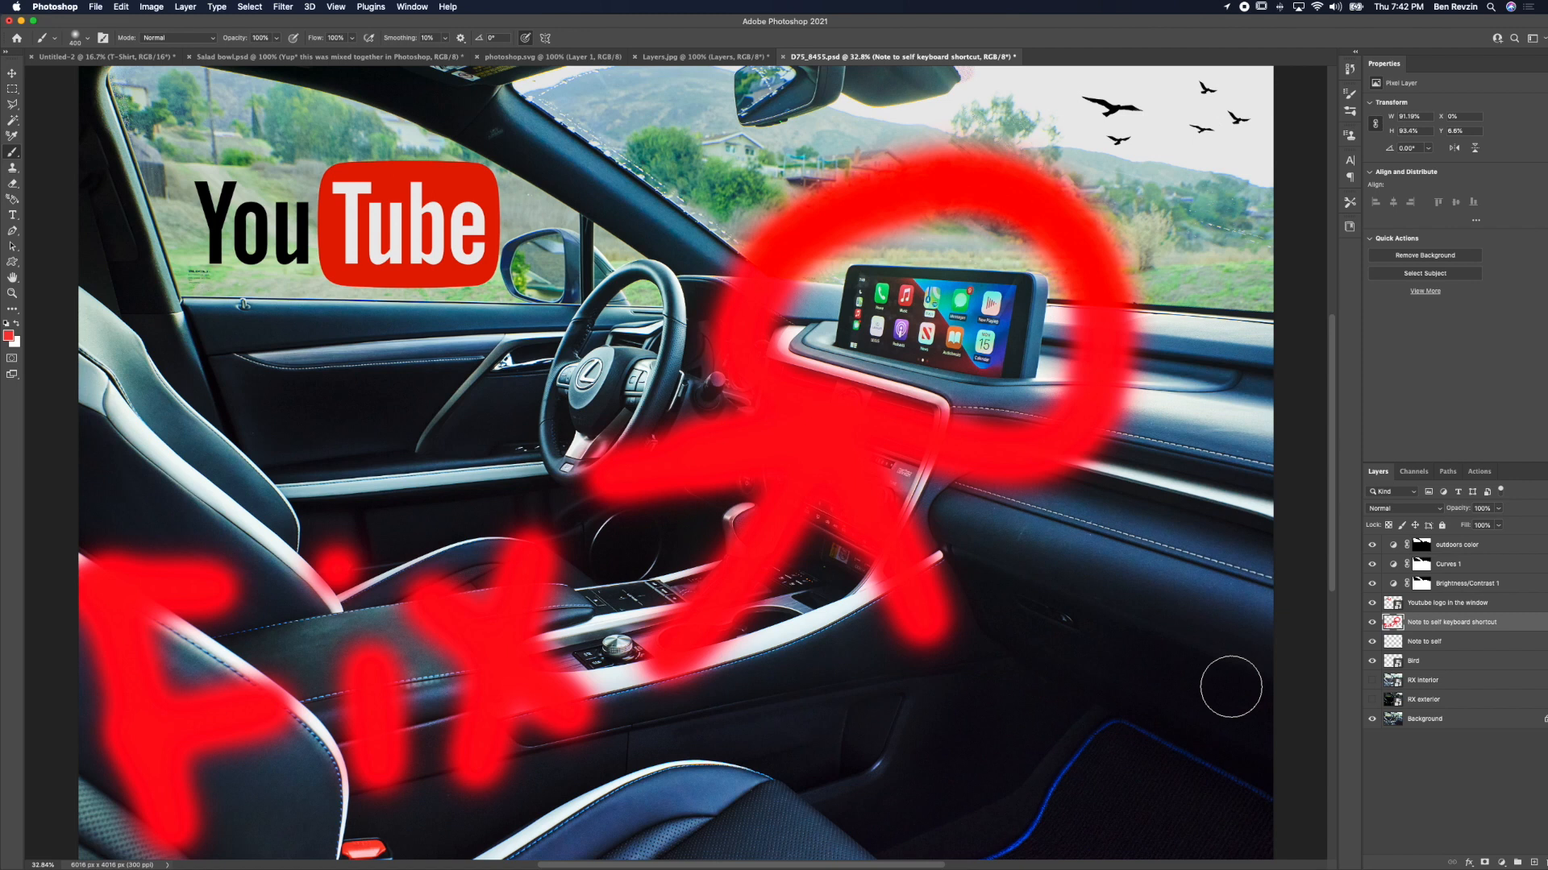
Step: Toggle the visibility of the "Note to self keyboard shortcut" layer, leave it hidden and delete it
click(1373, 624)
click(1374, 627)
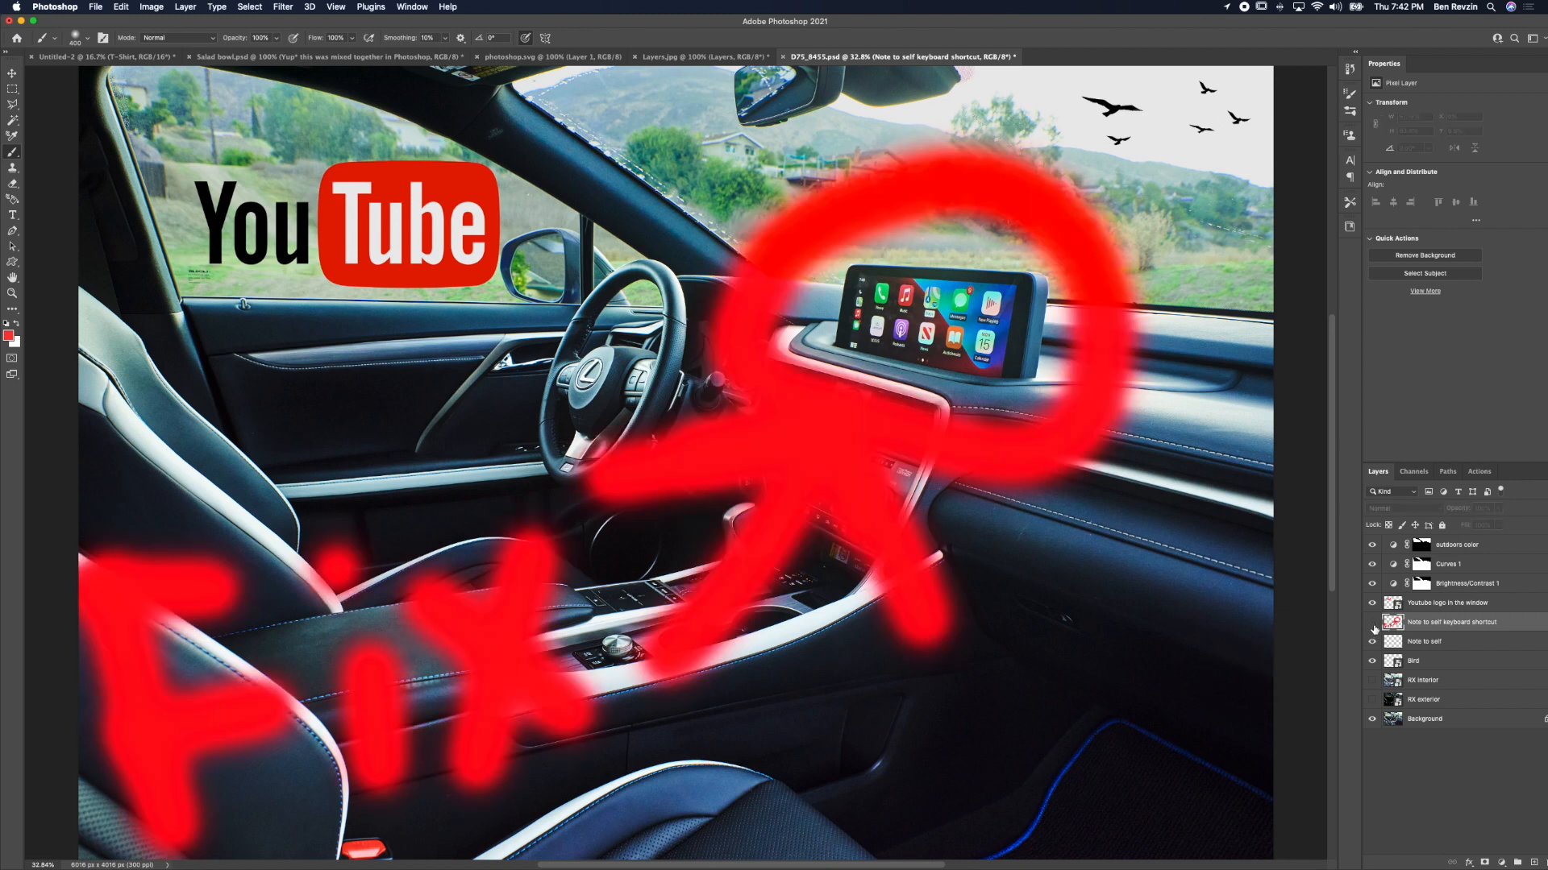
click(1373, 627)
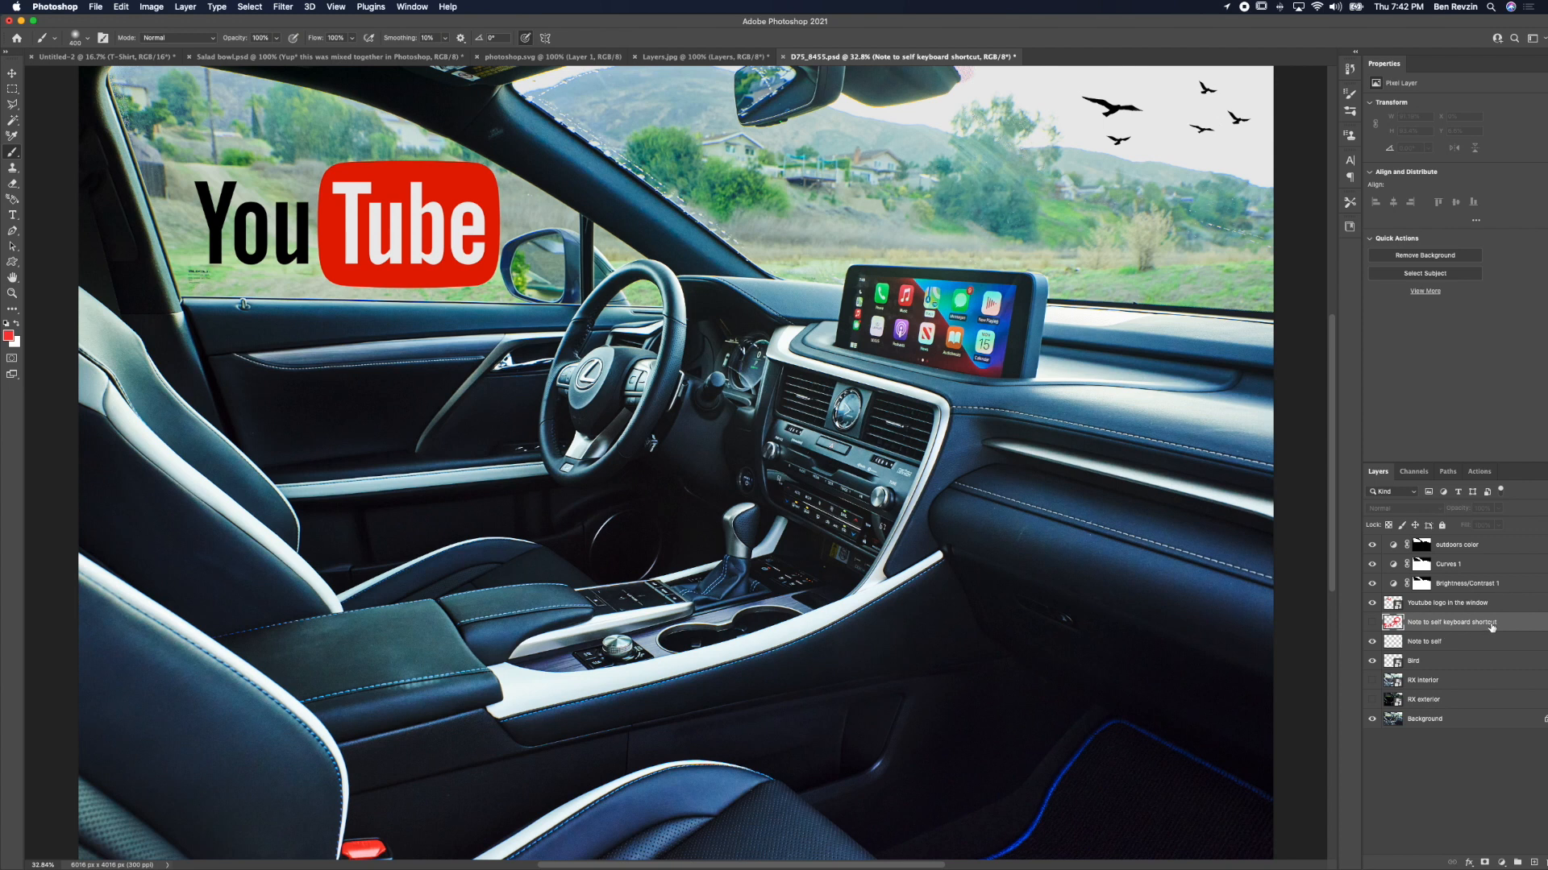
key(Delete)
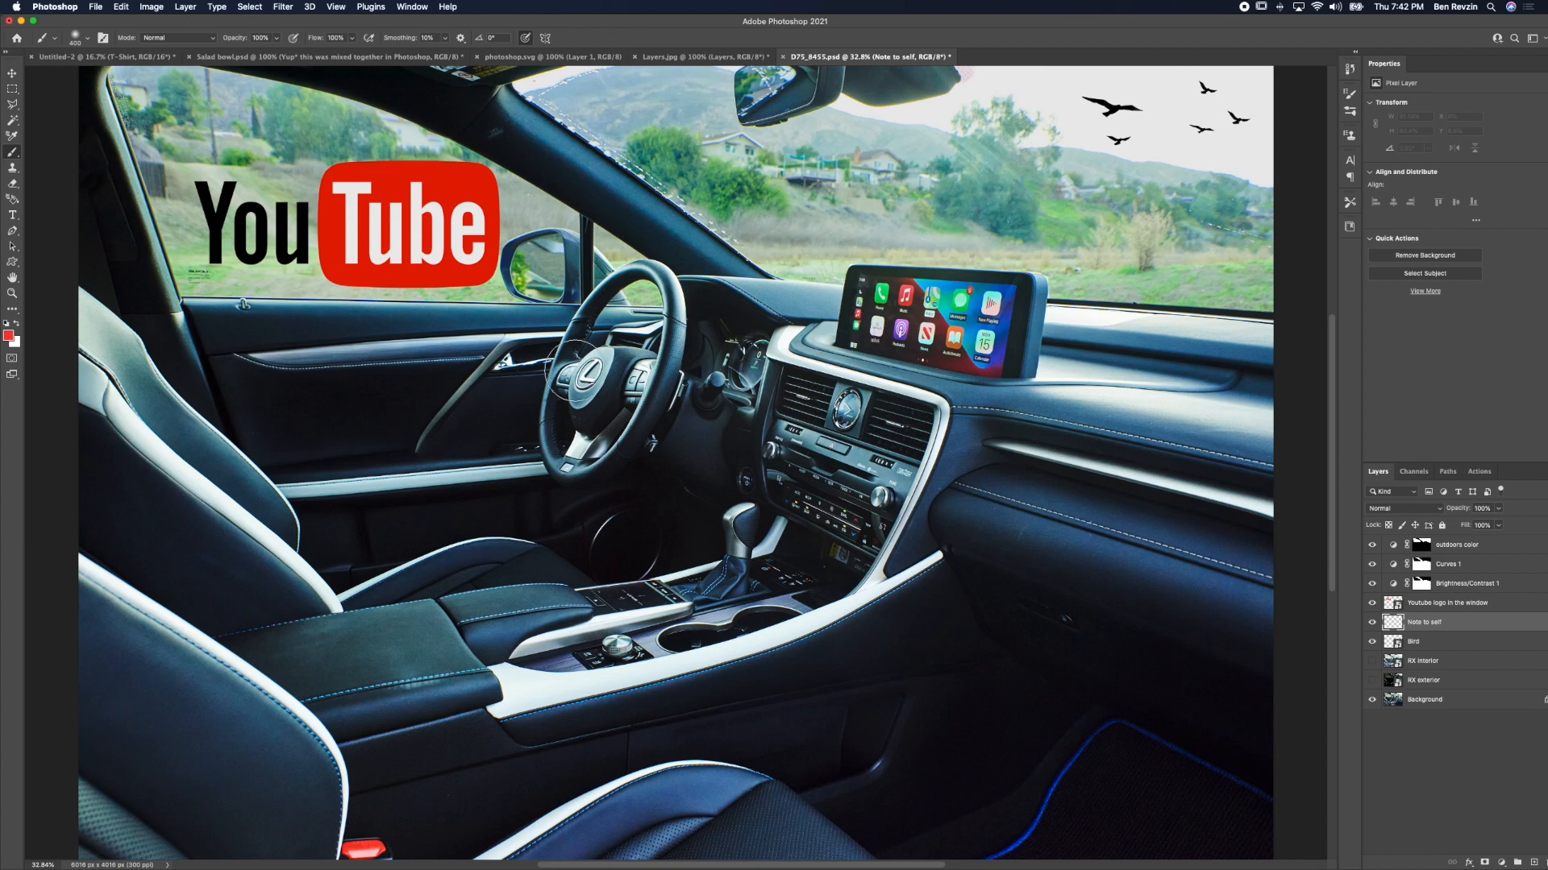
Step: Add a layer mask to the "Youtube logo in the window" layer
scroll(538, 353, up, 3)
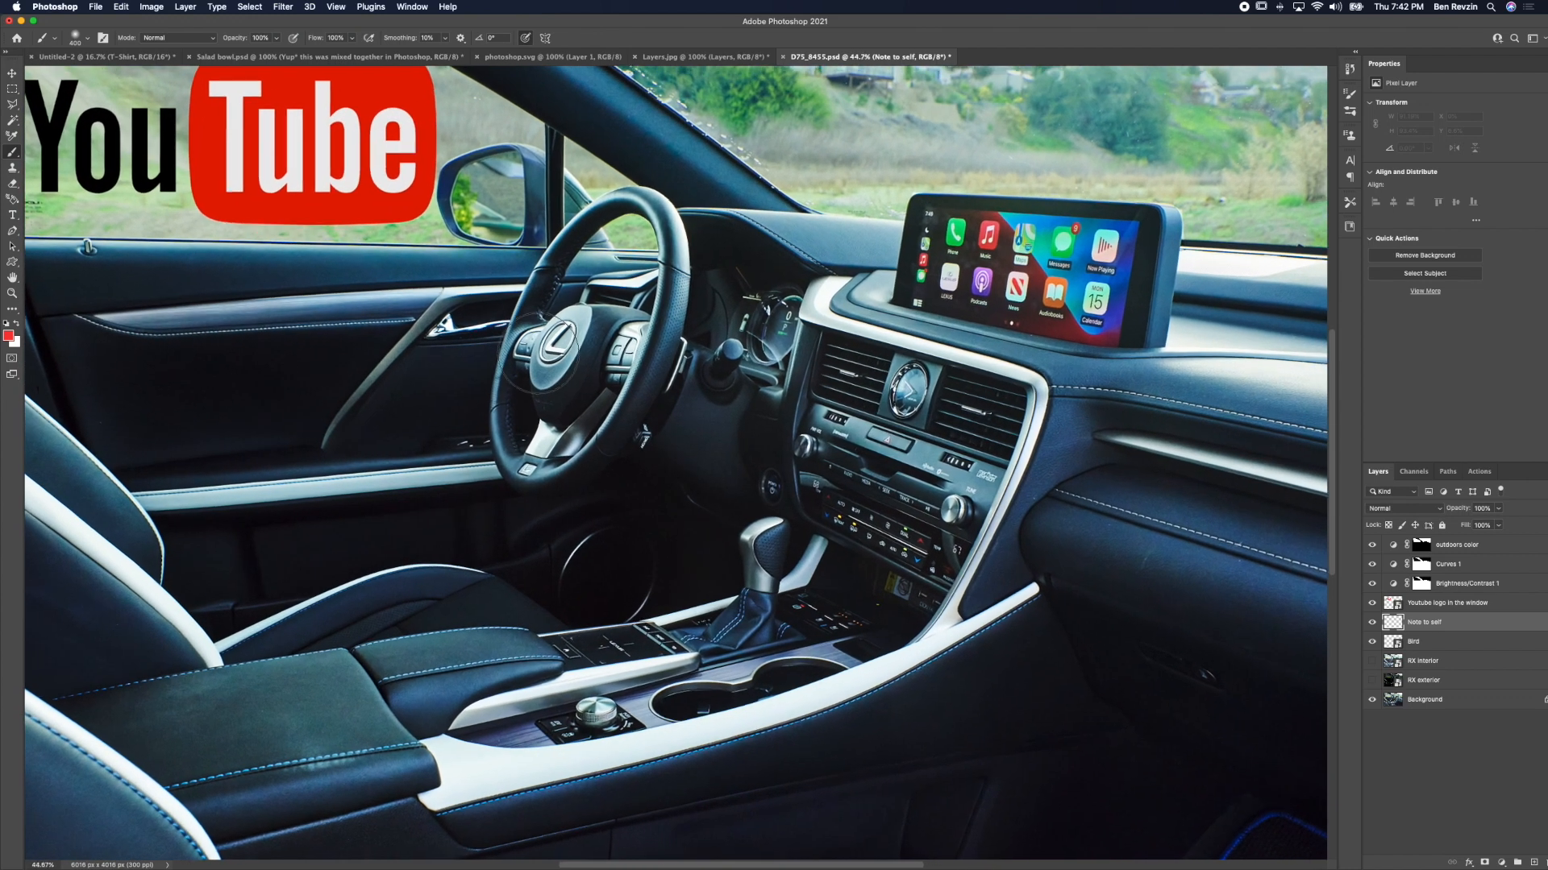
scroll(539, 353, up, 5)
scroll(539, 353, left, 4)
scroll(539, 353, down, 3)
scroll(538, 353, left, 3)
scroll(538, 353, right, 5)
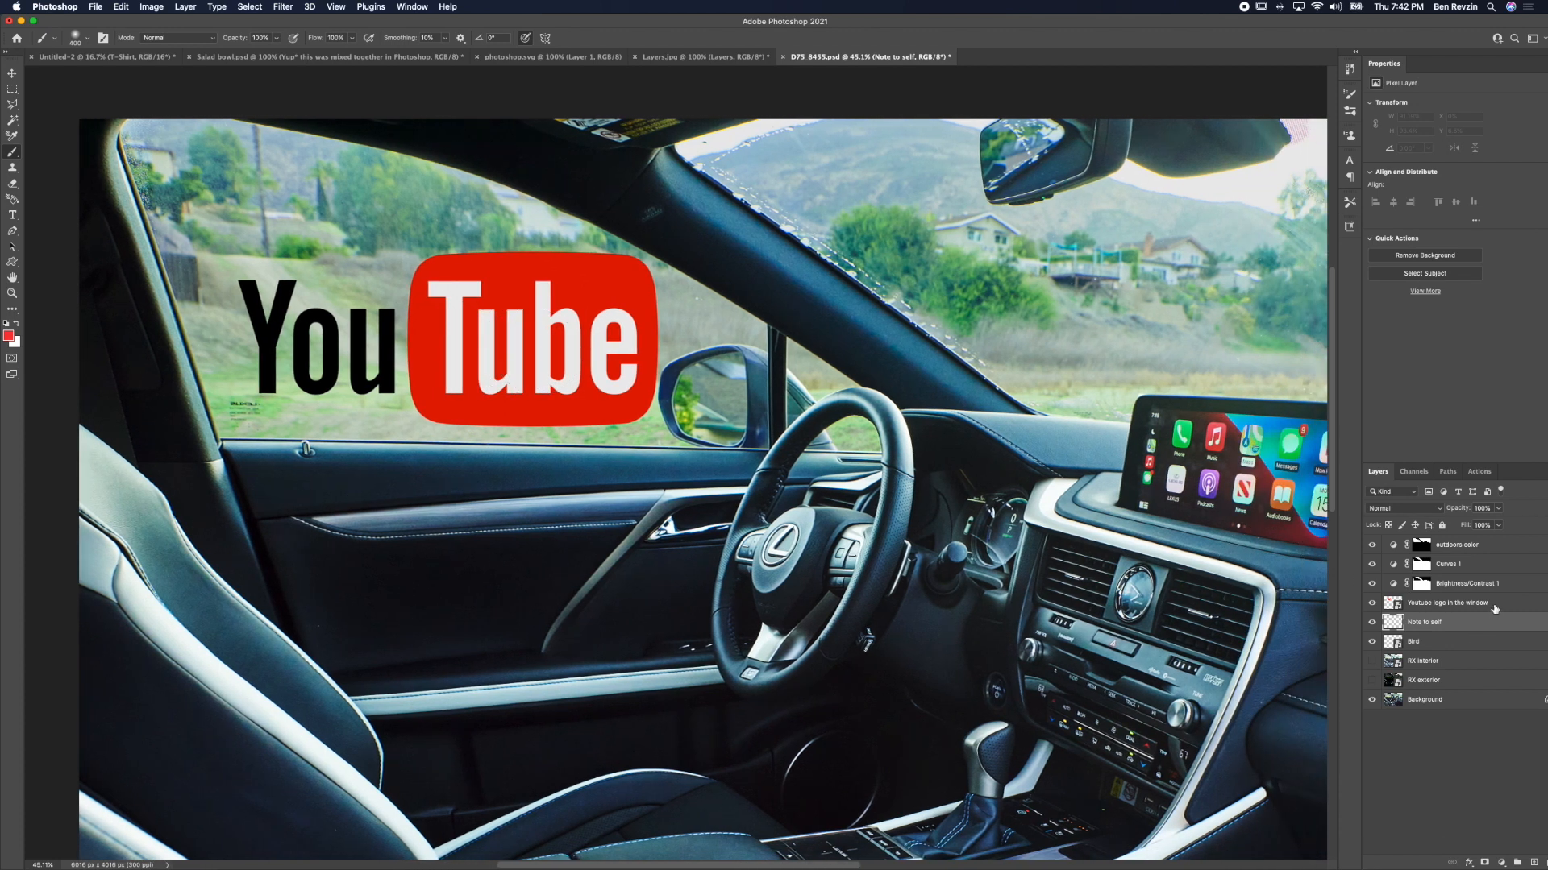
click(1493, 605)
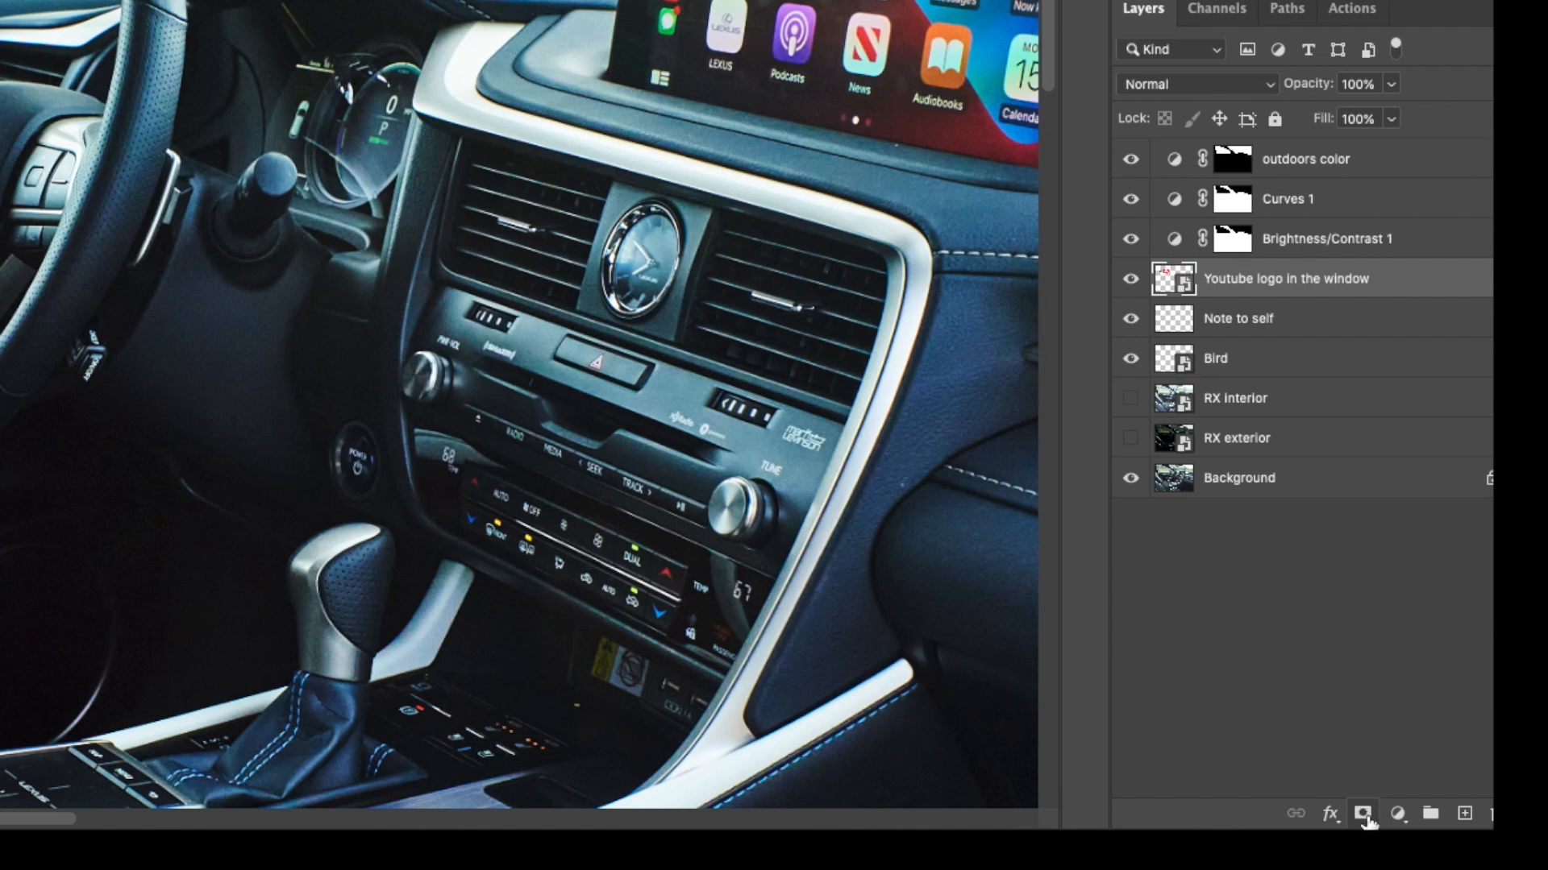
click(1362, 814)
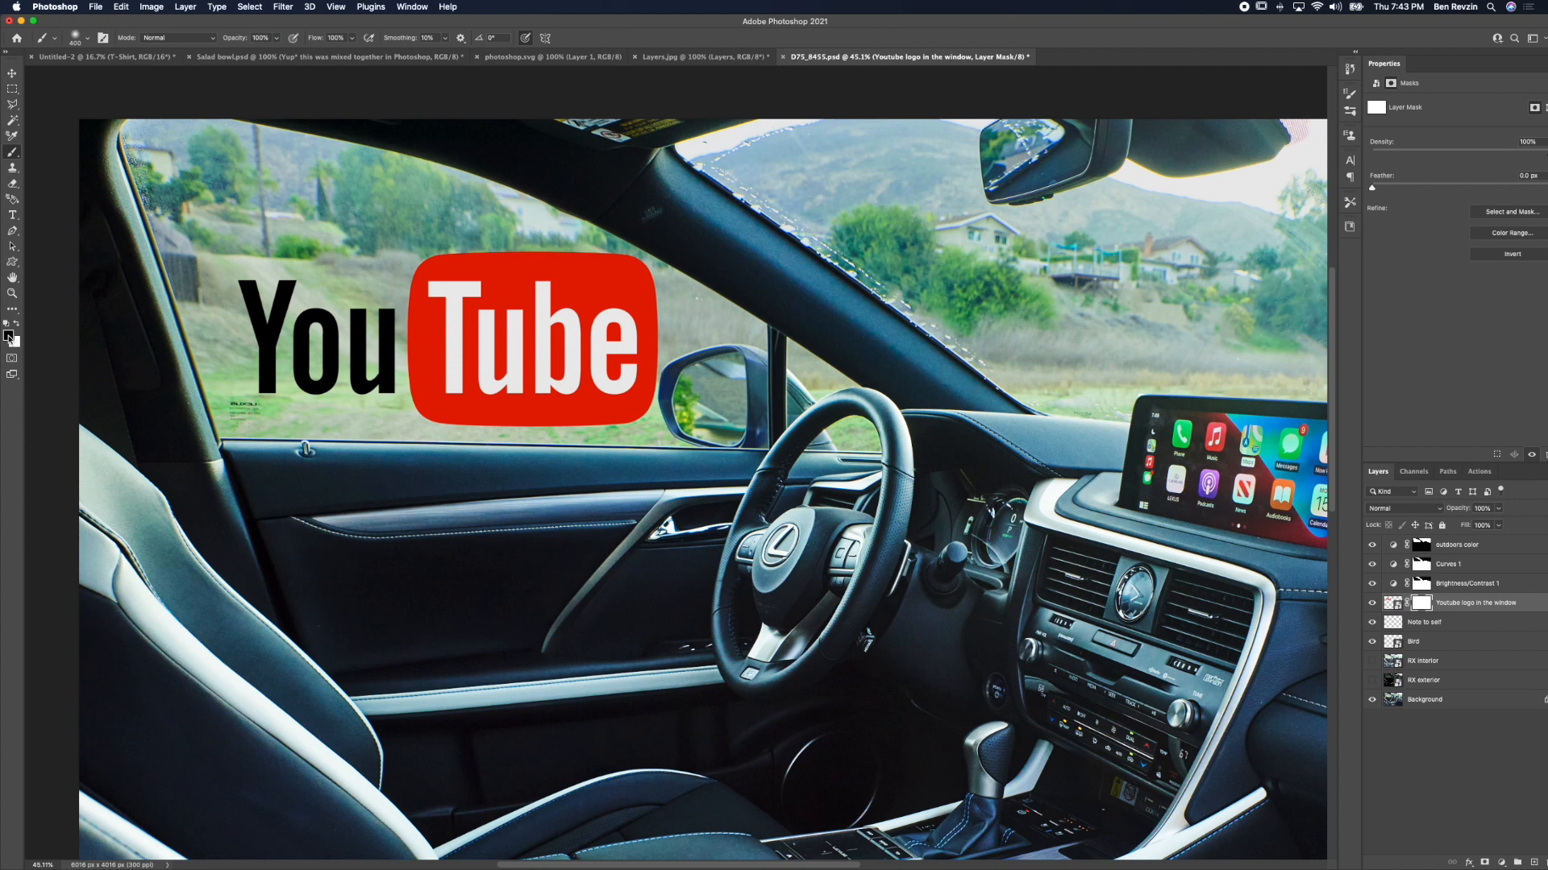
Step: Paint black on the logo's mask to hide most of the red "Tube" part, and restore it by painting white
mouse_move(617, 338)
mouse_down()
mouse_move(644, 445)
mouse_move(613, 242)
mouse_up()
mouse_move(645, 523)
mouse_down()
mouse_move(624, 216)
mouse_move(670, 479)
mouse_move(621, 163)
mouse_move(615, 563)
mouse_move(567, 217)
mouse_move(576, 567)
mouse_move(555, 190)
mouse_move(553, 437)
mouse_move(524, 367)
mouse_move(516, 386)
mouse_move(506, 301)
mouse_move(503, 384)
mouse_move(490, 299)
mouse_move(504, 432)
mouse_up()
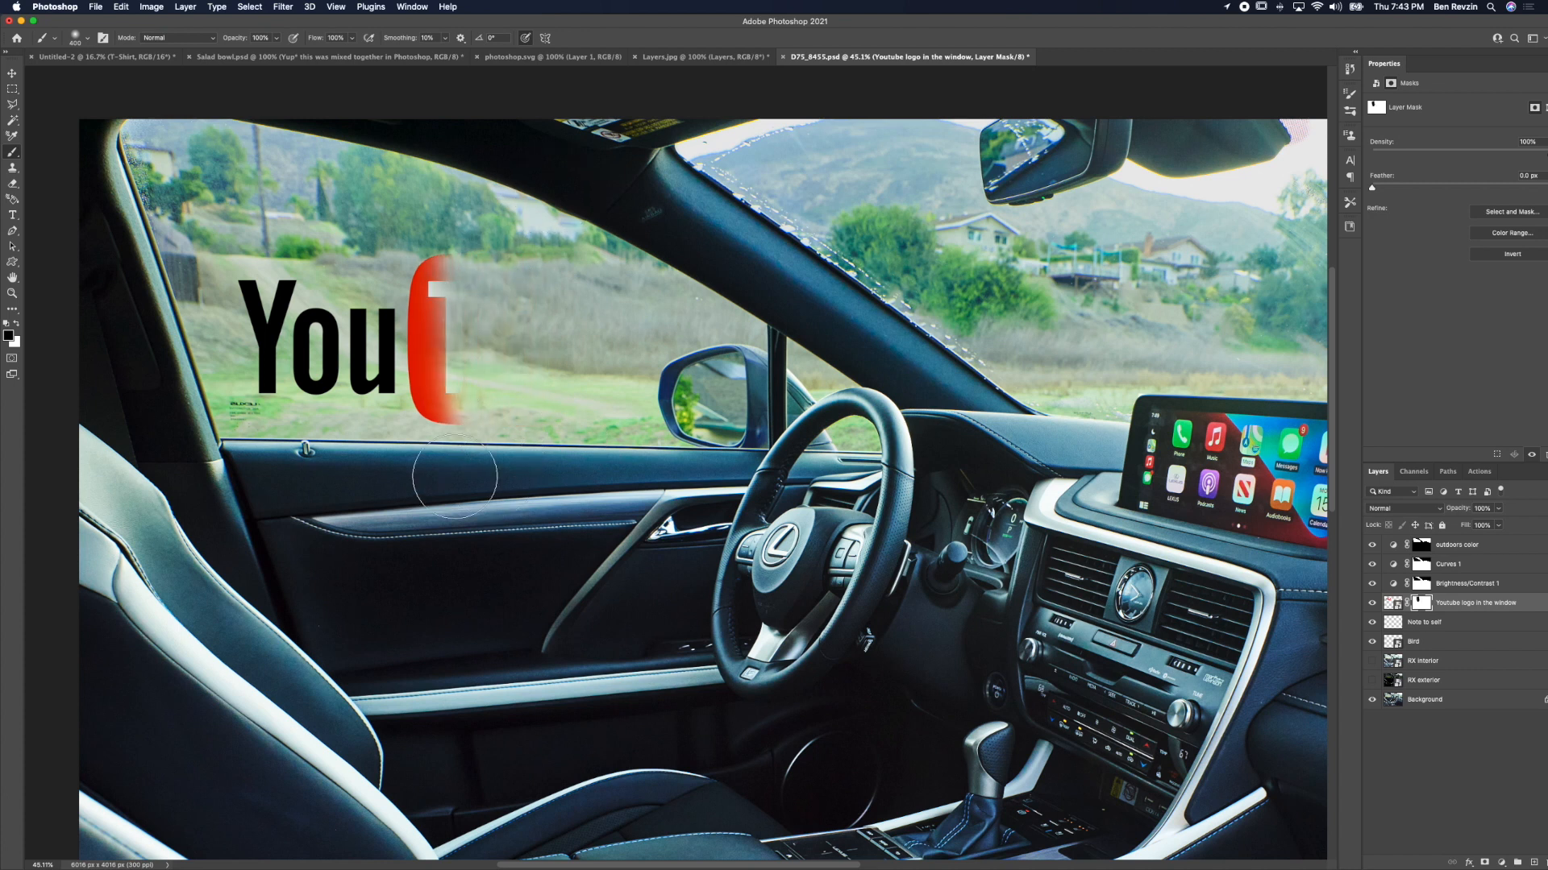
click(19, 329)
mouse_move(449, 466)
mouse_down()
mouse_move(456, 553)
mouse_move(506, 225)
mouse_move(595, 41)
mouse_move(643, 593)
mouse_move(643, 487)
mouse_up()
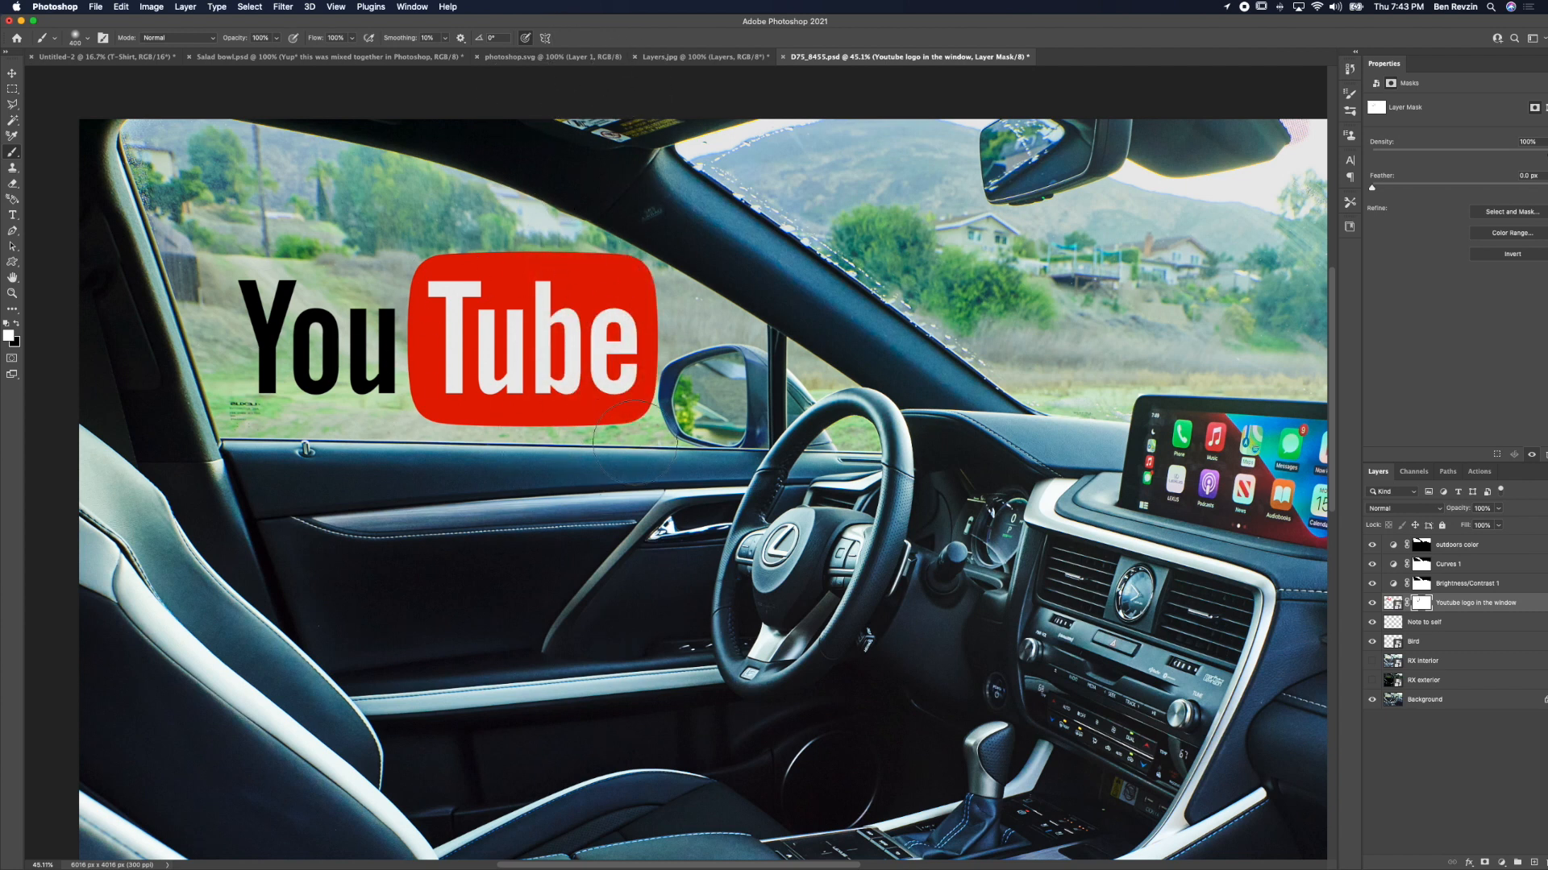
Step: Add a layer mask to the "Bird" layer
scroll(635, 442, right, 5)
scroll(634, 441, up, 1)
scroll(1134, 443, right, 6)
scroll(1134, 443, up, 2)
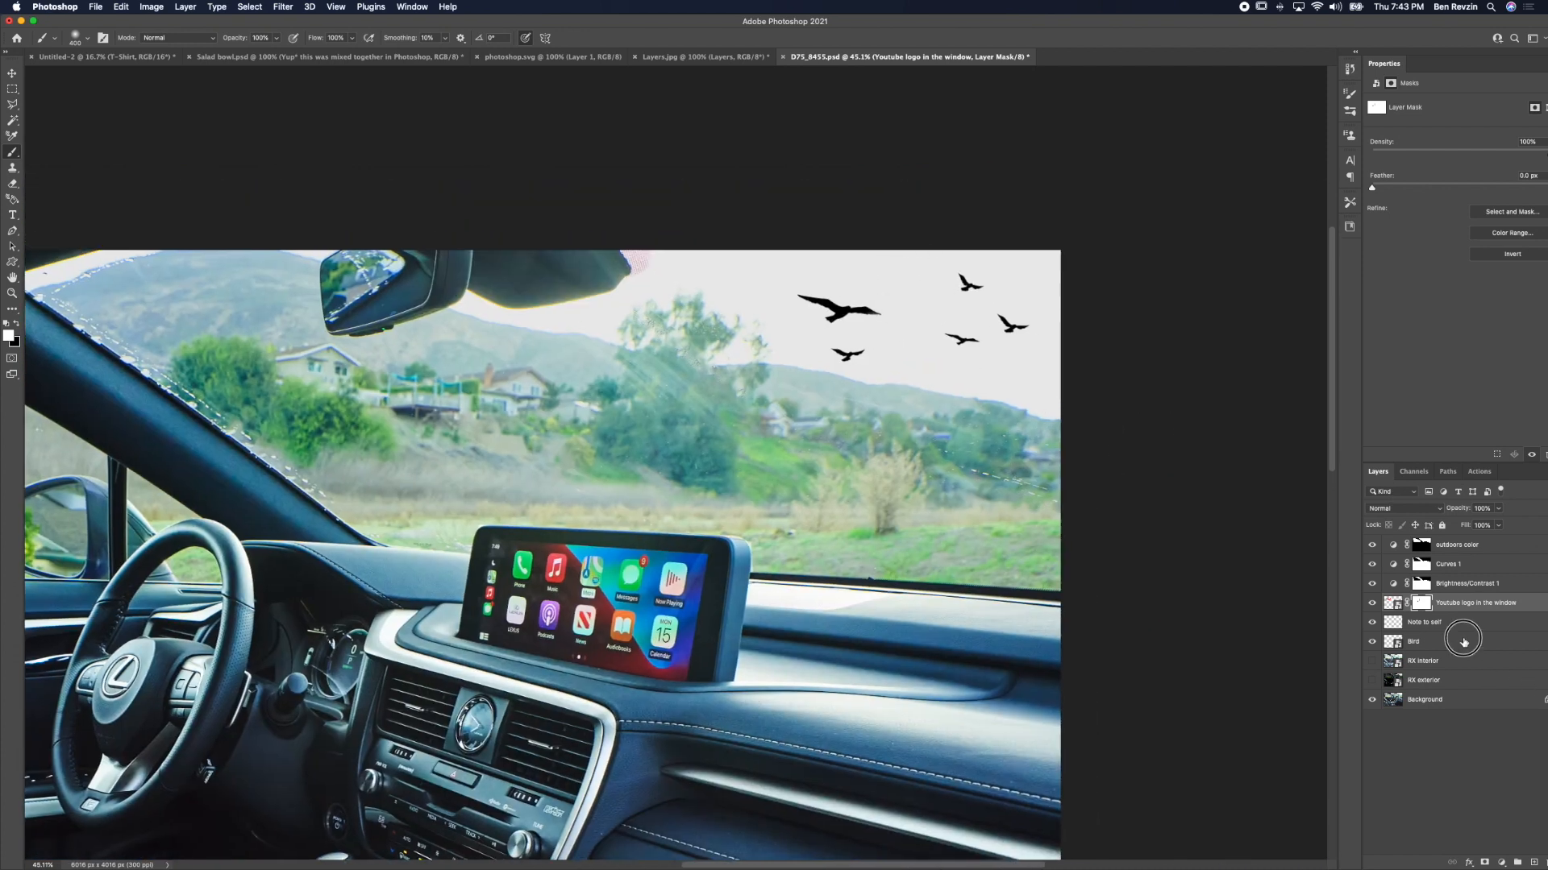
click(1463, 641)
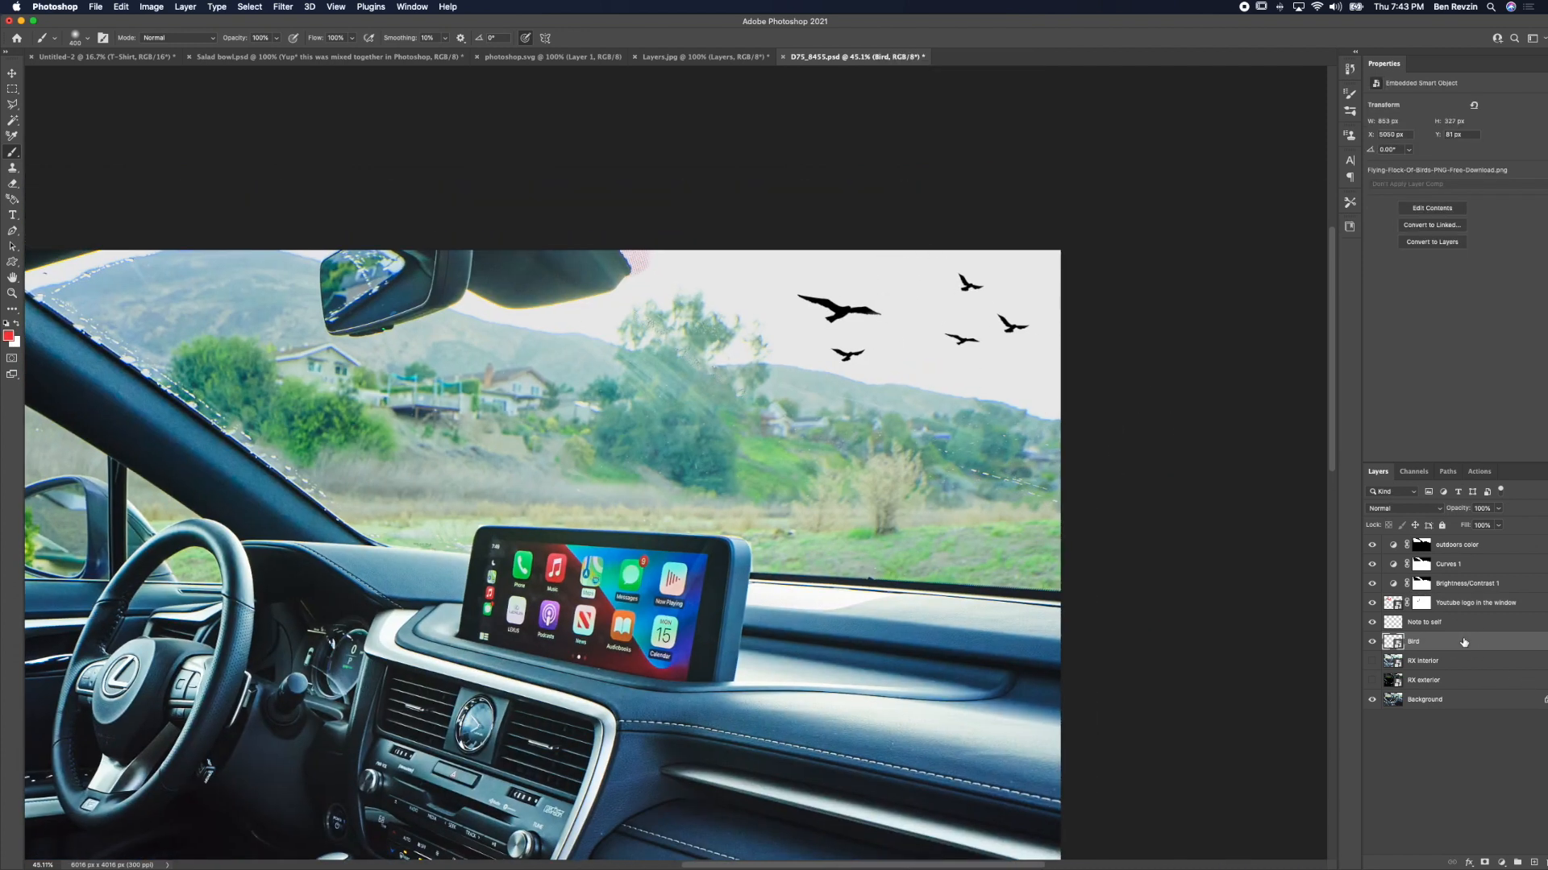
click(1485, 863)
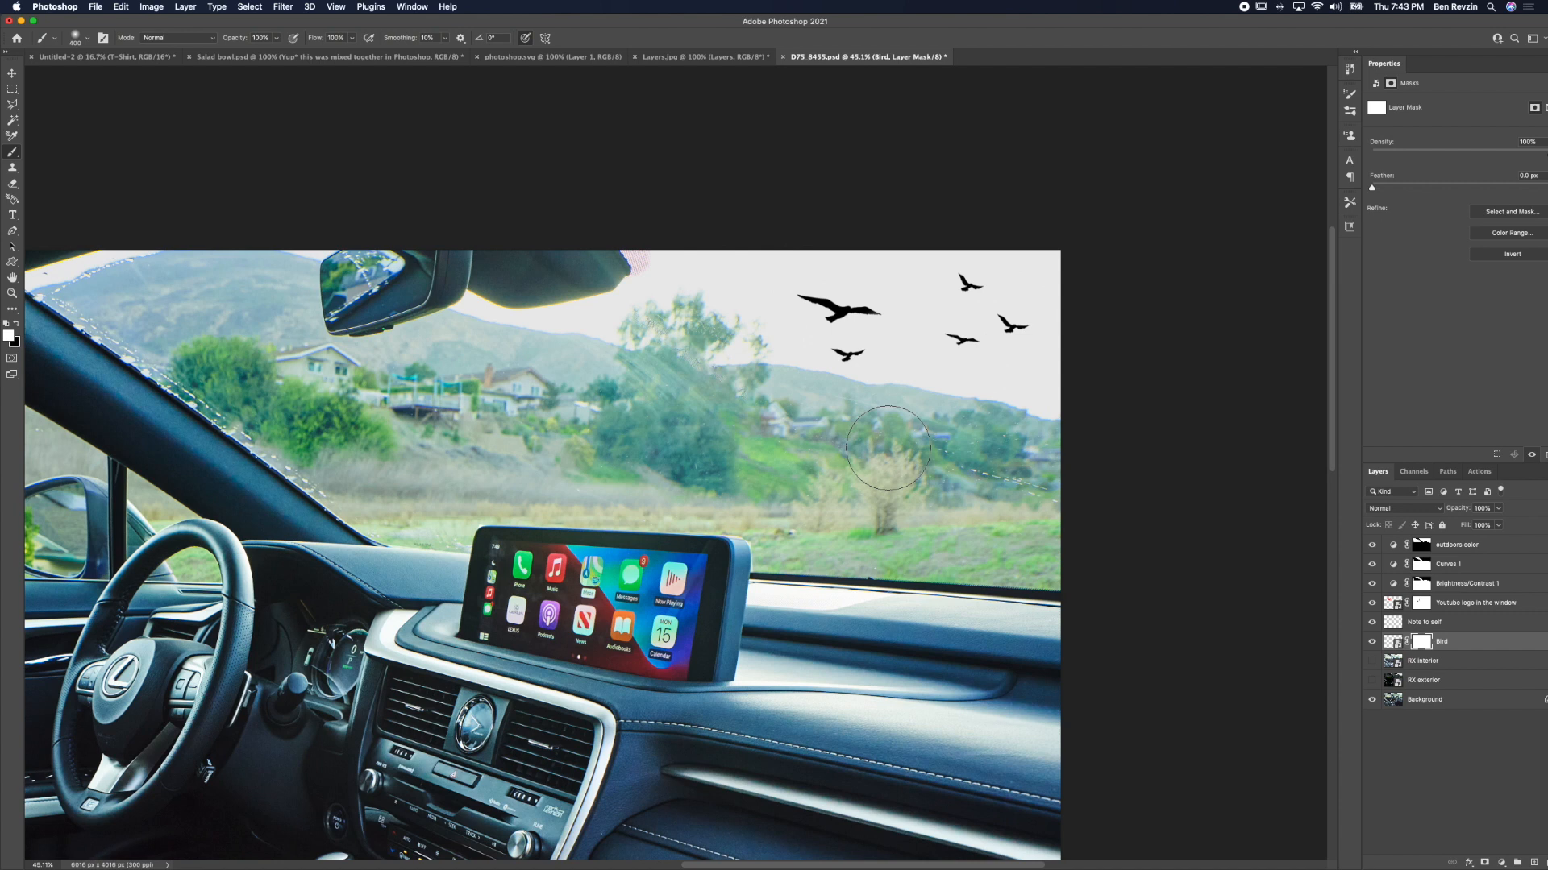
Step: Hide the largest bird by painting black on the "Bird" layer's mask, using a smaller brush for the details
key(x)
mouse_move(857, 304)
mouse_down()
mouse_move(830, 304)
mouse_move(885, 297)
mouse_move(857, 293)
mouse_up()
key(x)
drag(852, 374, 861, 375)
key(bracketleft)
key(bracketleft)
key(bracketleft)
key(bracketleft)
key(bracketleft)
mouse_move(849, 297)
mouse_down()
mouse_move(878, 314)
mouse_move(769, 307)
mouse_move(863, 307)
mouse_up()
key(x)
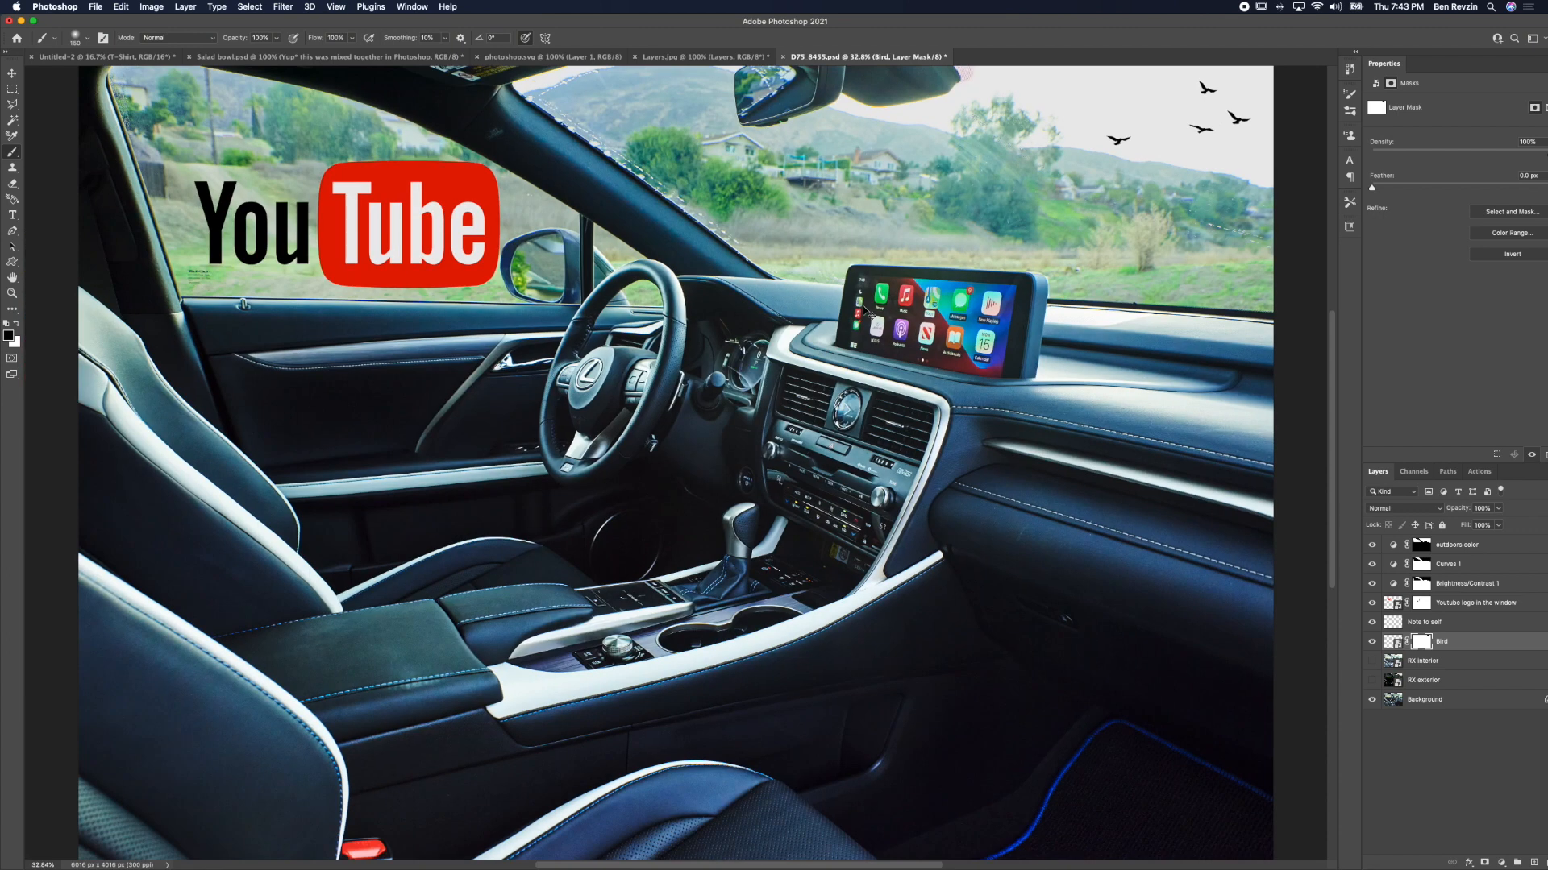
key(super+minus)
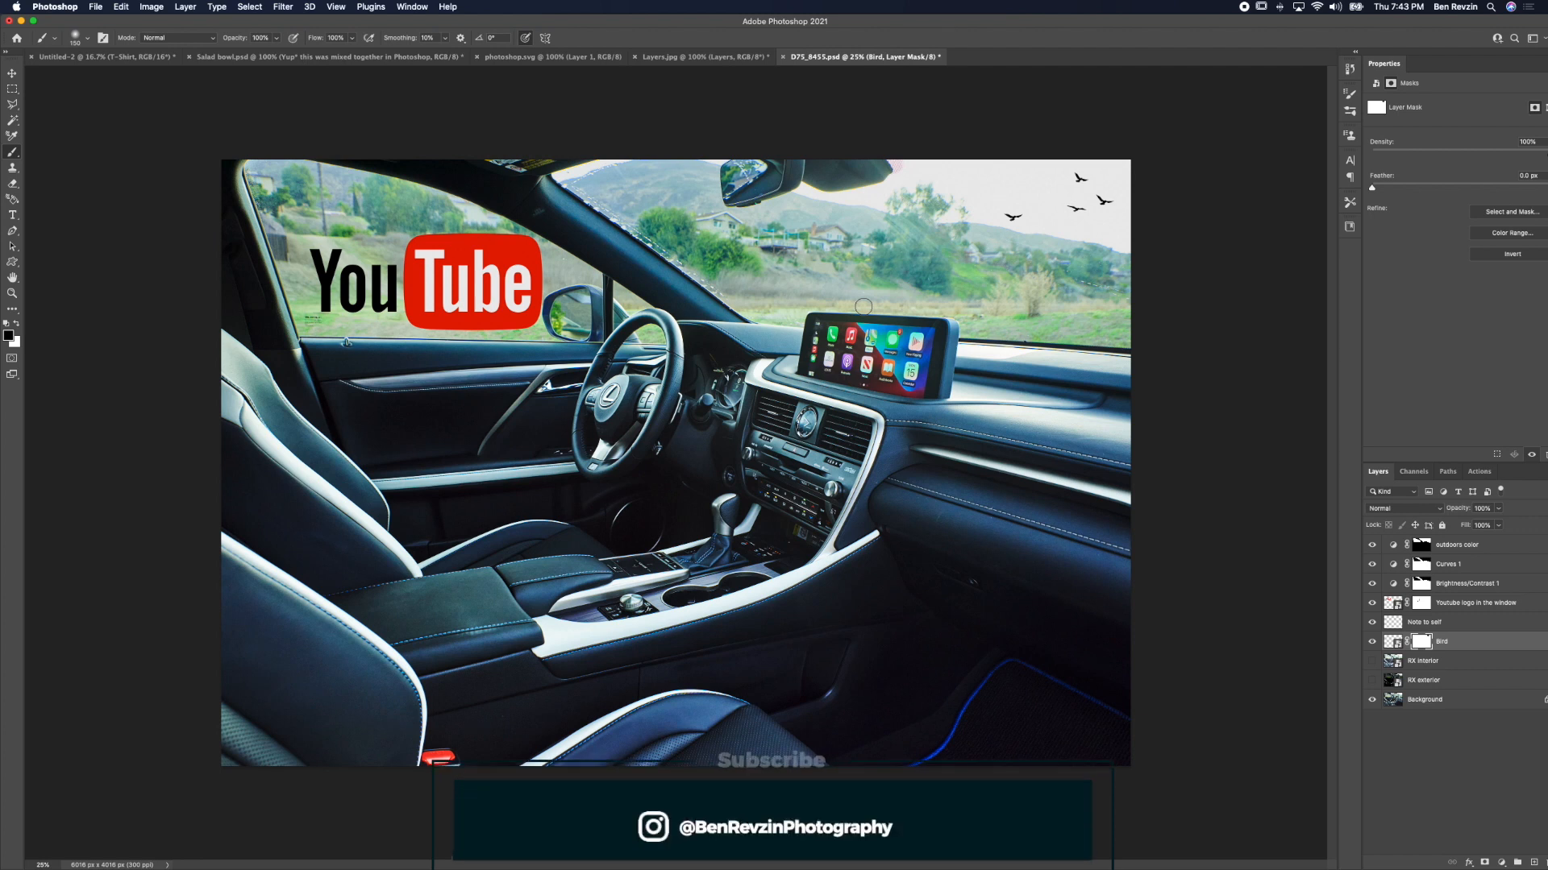
Step: Place "RX interior.jpg" from the "Layers example" folder in Finder into the Photoshop document, scaled down into the photo's upper-left corner
click(93, 7)
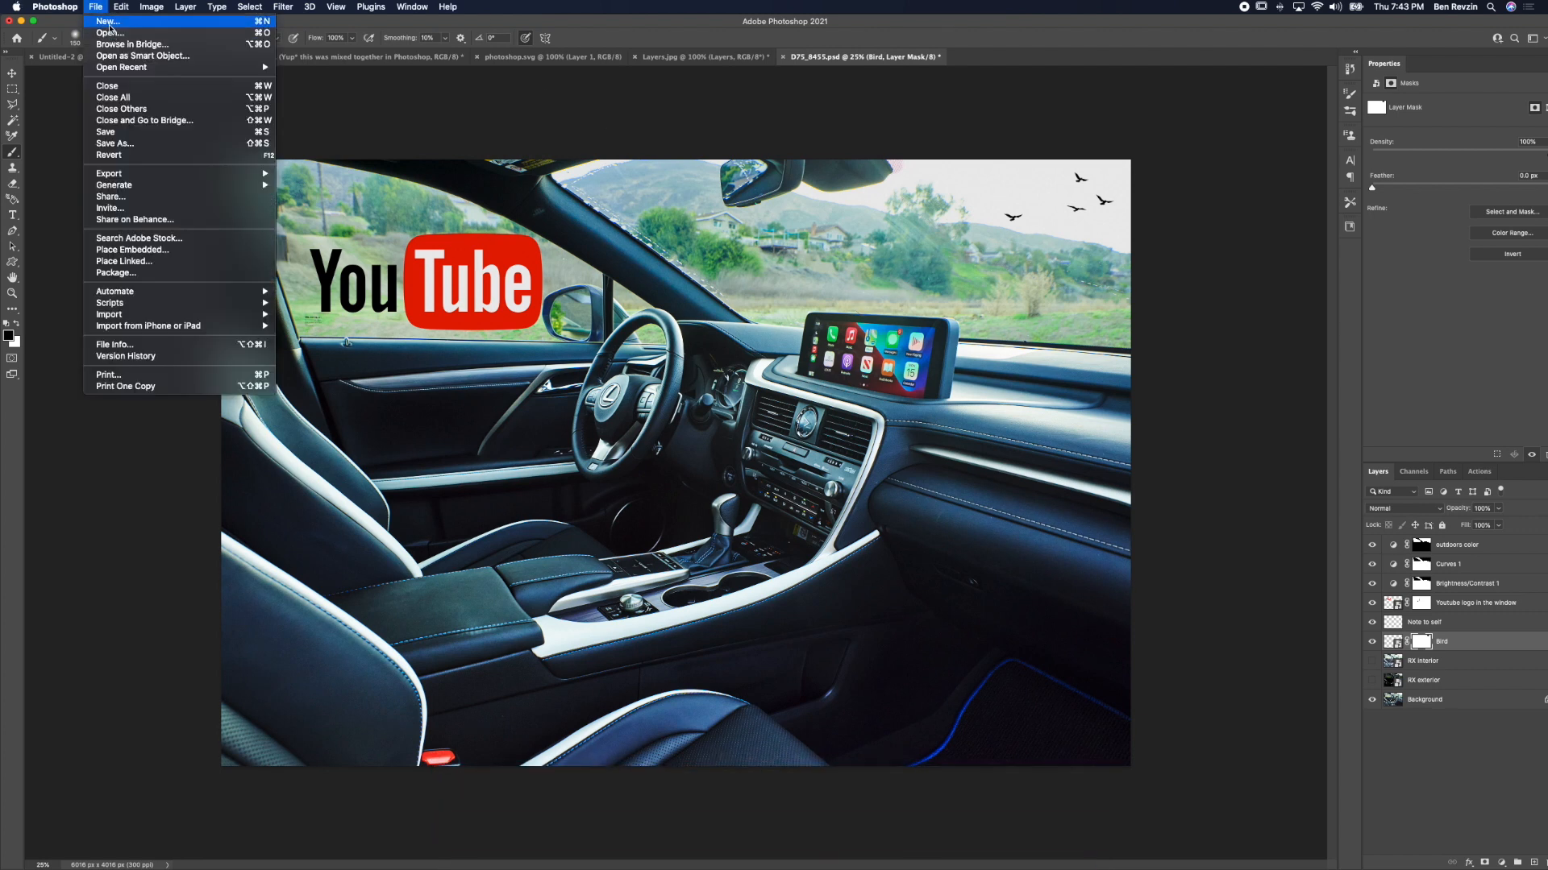
click(97, 8)
mouse_move(550, 867)
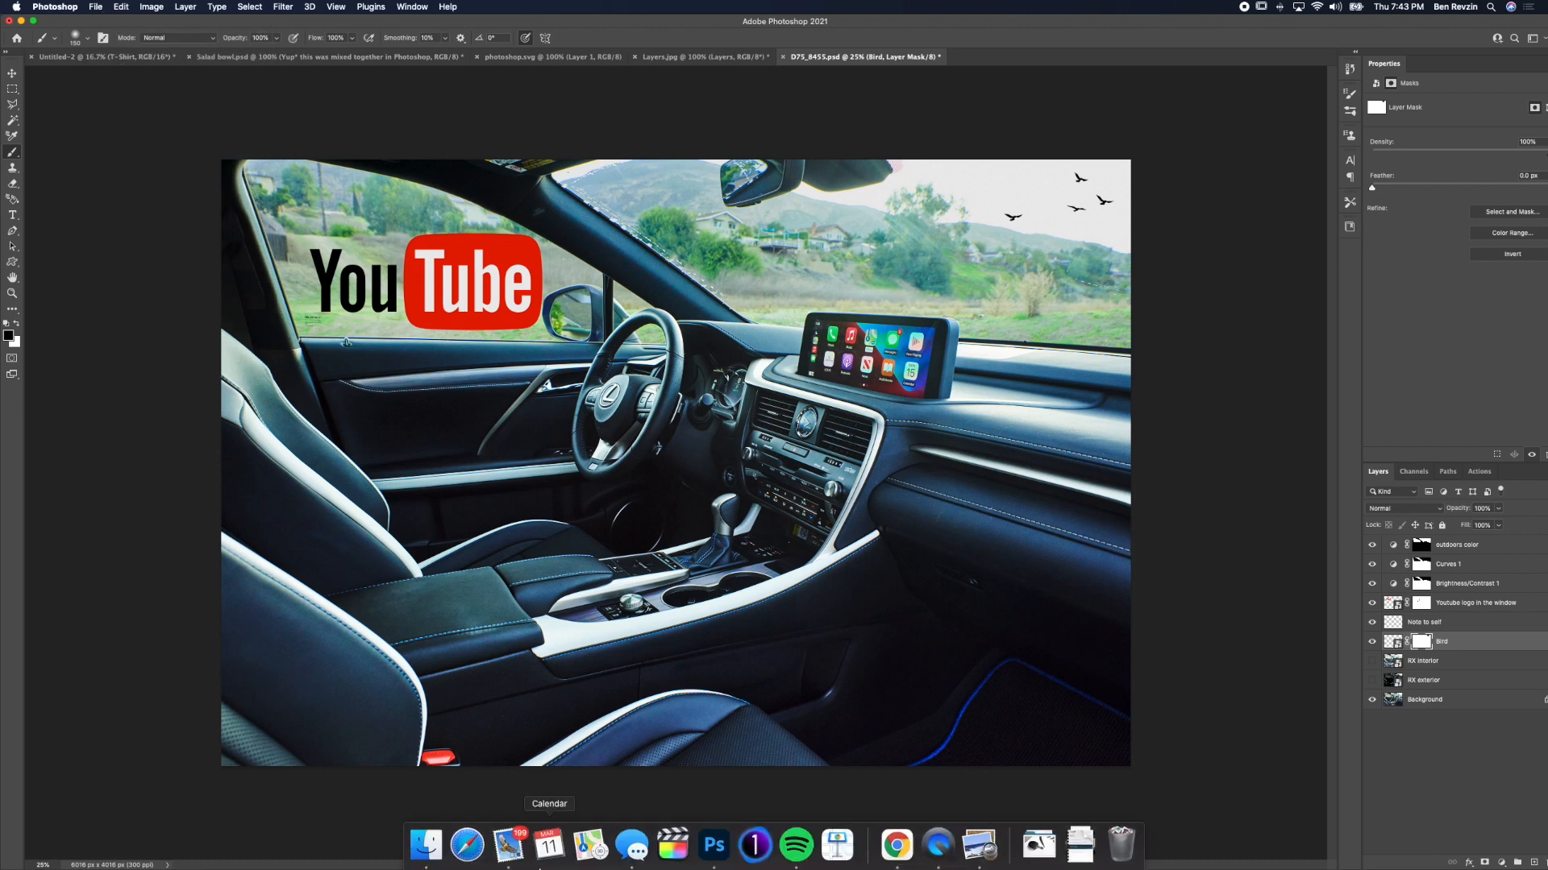
click(442, 859)
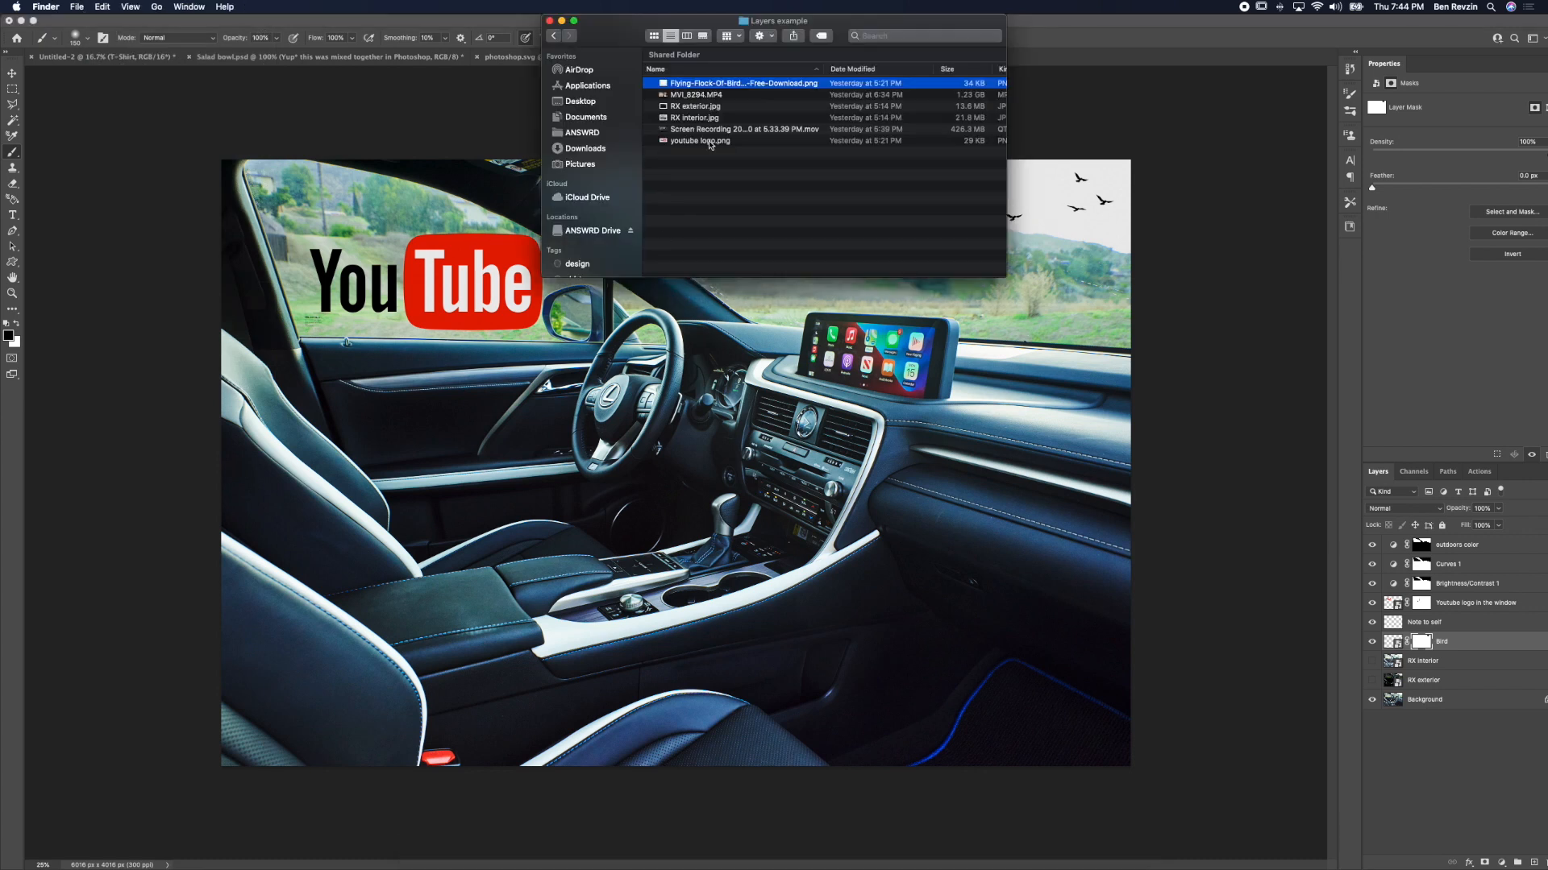
drag(699, 118, 742, 475)
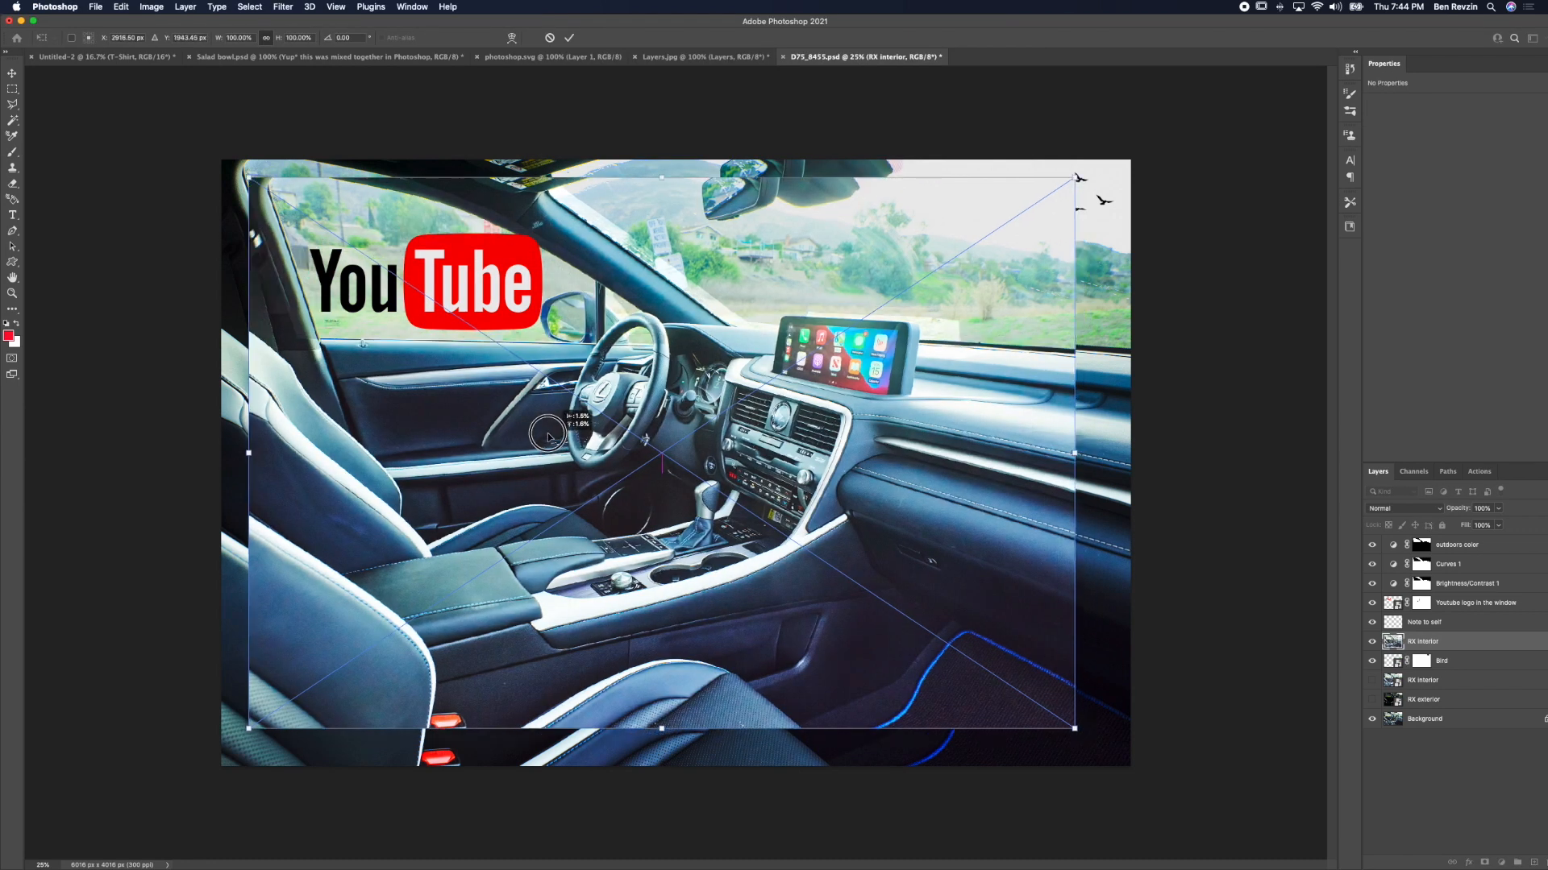
drag(548, 436, 509, 401)
drag(1032, 692, 407, 342)
key(Return)
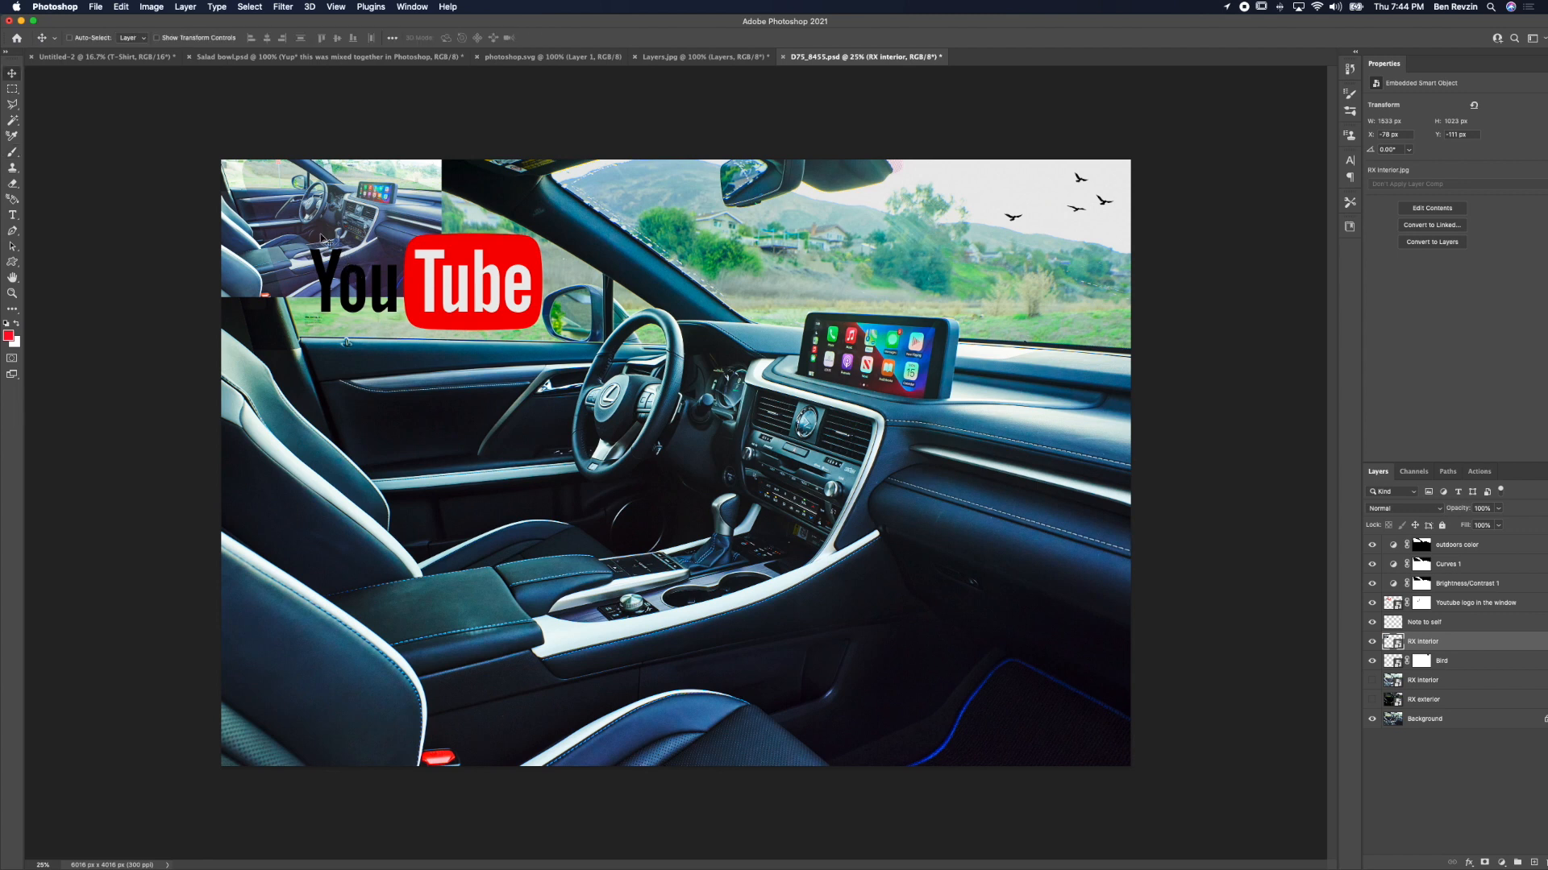
Step: Move the placed "RX interior" image to the middle of the photo and enlarge it to over half the photo's width
drag(262, 204, 433, 498)
key(super+t)
drag(607, 438, 892, 242)
drag(728, 432, 814, 545)
key(Return)
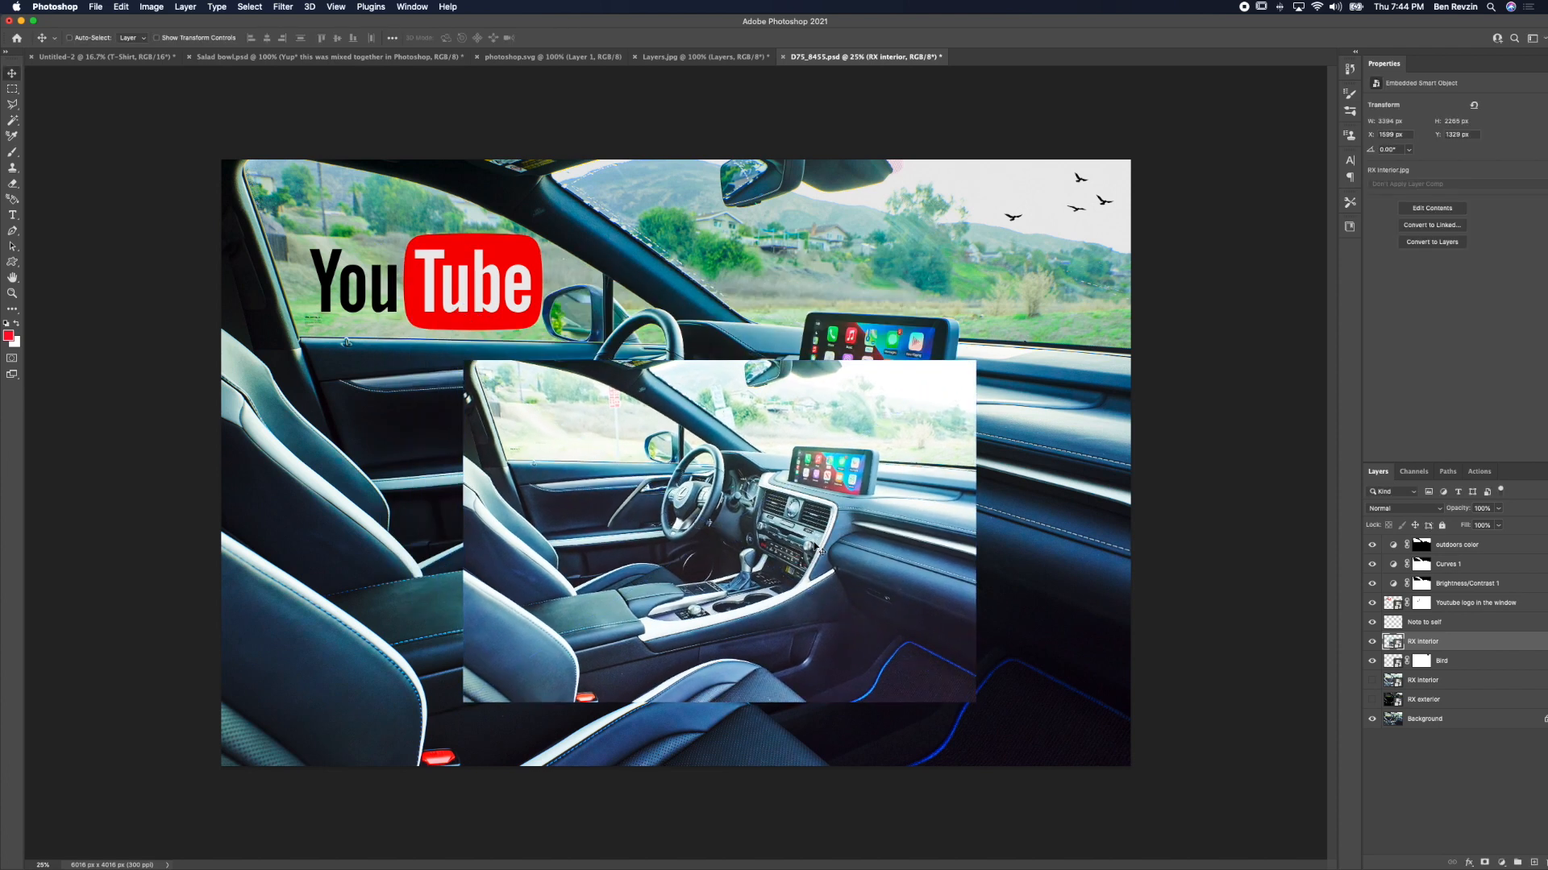
Step: Add a new layer above the placed "RX interior" layer and name it "Rename whatever you want"
click(1535, 862)
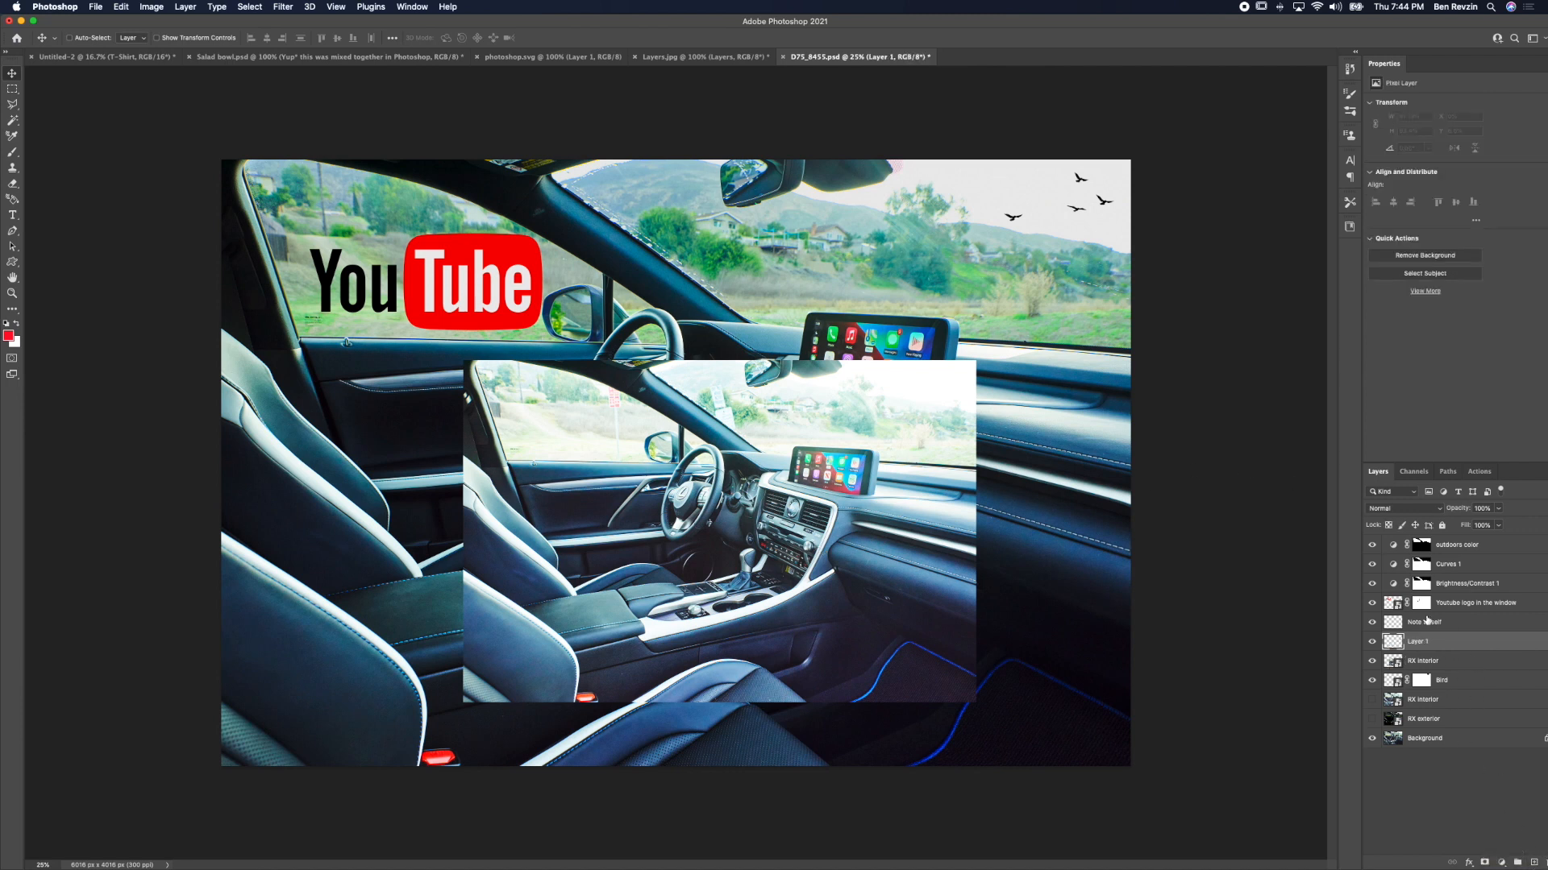
double_click(1420, 642)
text(Rename whatev)
key(Return)
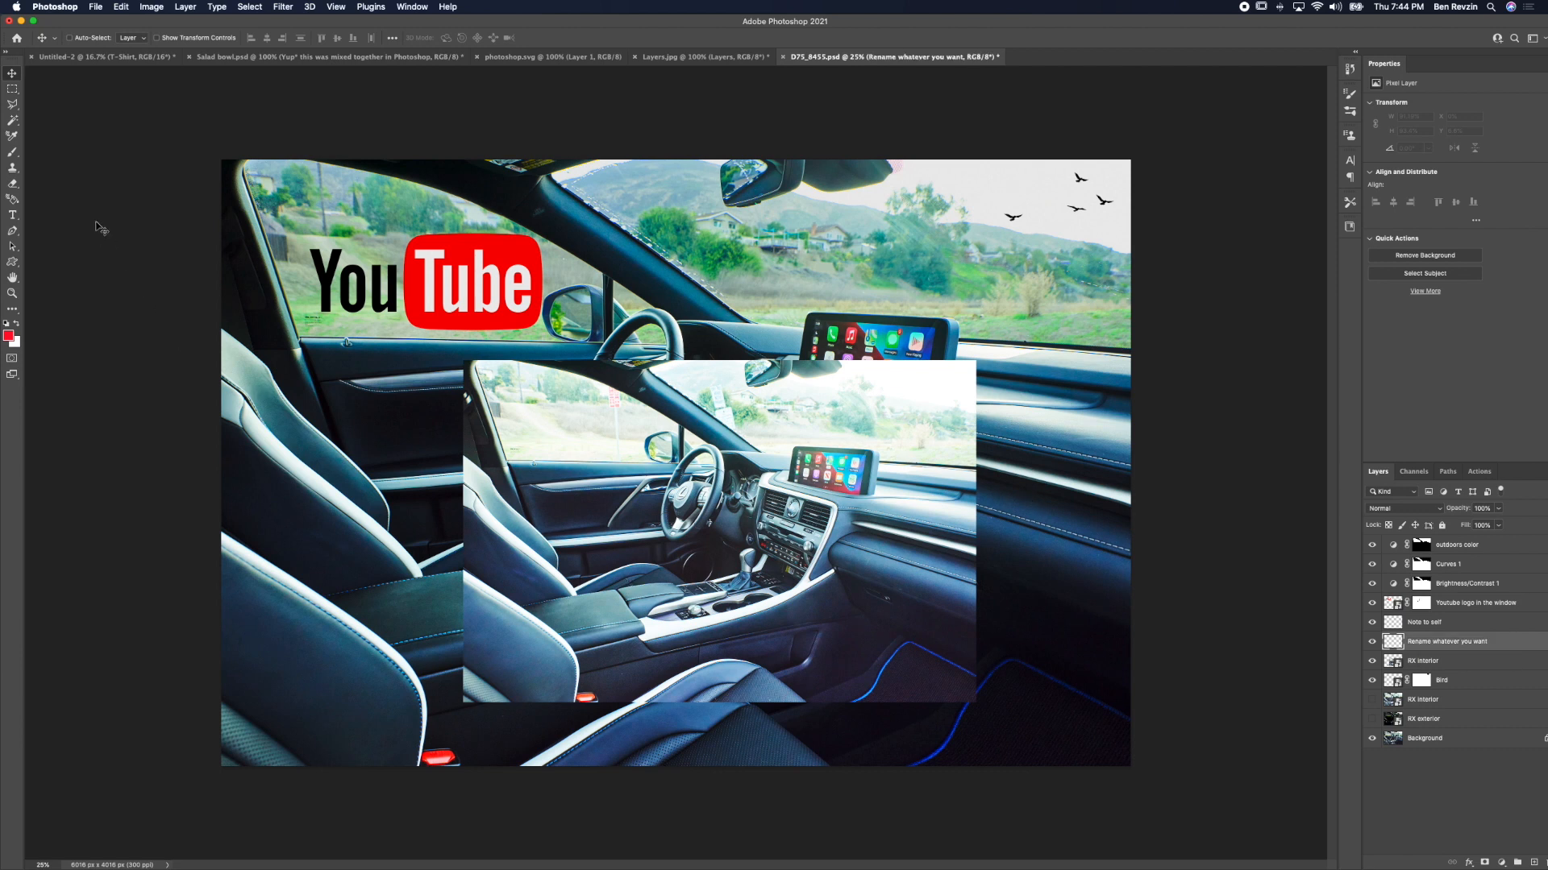
Step: Write "Brush" in large red brush strokes across the middle of the photo on the new layer
key(b)
mouse_move(446, 419)
mouse_down()
mouse_move(501, 555)
mouse_move(427, 373)
mouse_move(539, 408)
mouse_move(487, 454)
mouse_move(608, 605)
mouse_move(508, 609)
mouse_up()
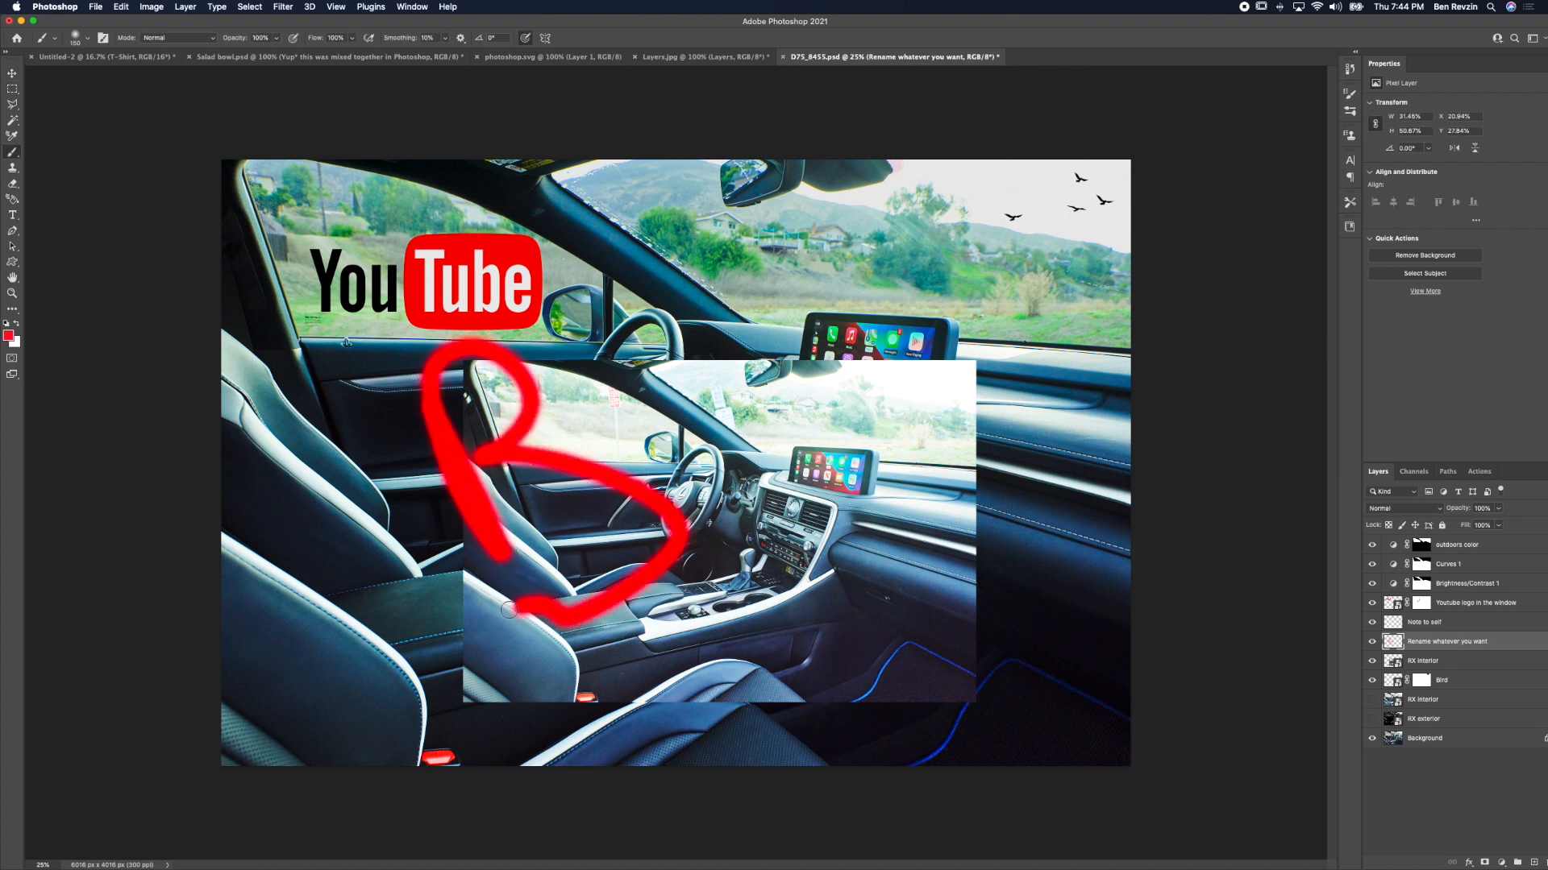
mouse_move(661, 398)
mouse_down()
mouse_move(682, 291)
mouse_move(696, 290)
mouse_move(795, 500)
mouse_move(825, 275)
mouse_up()
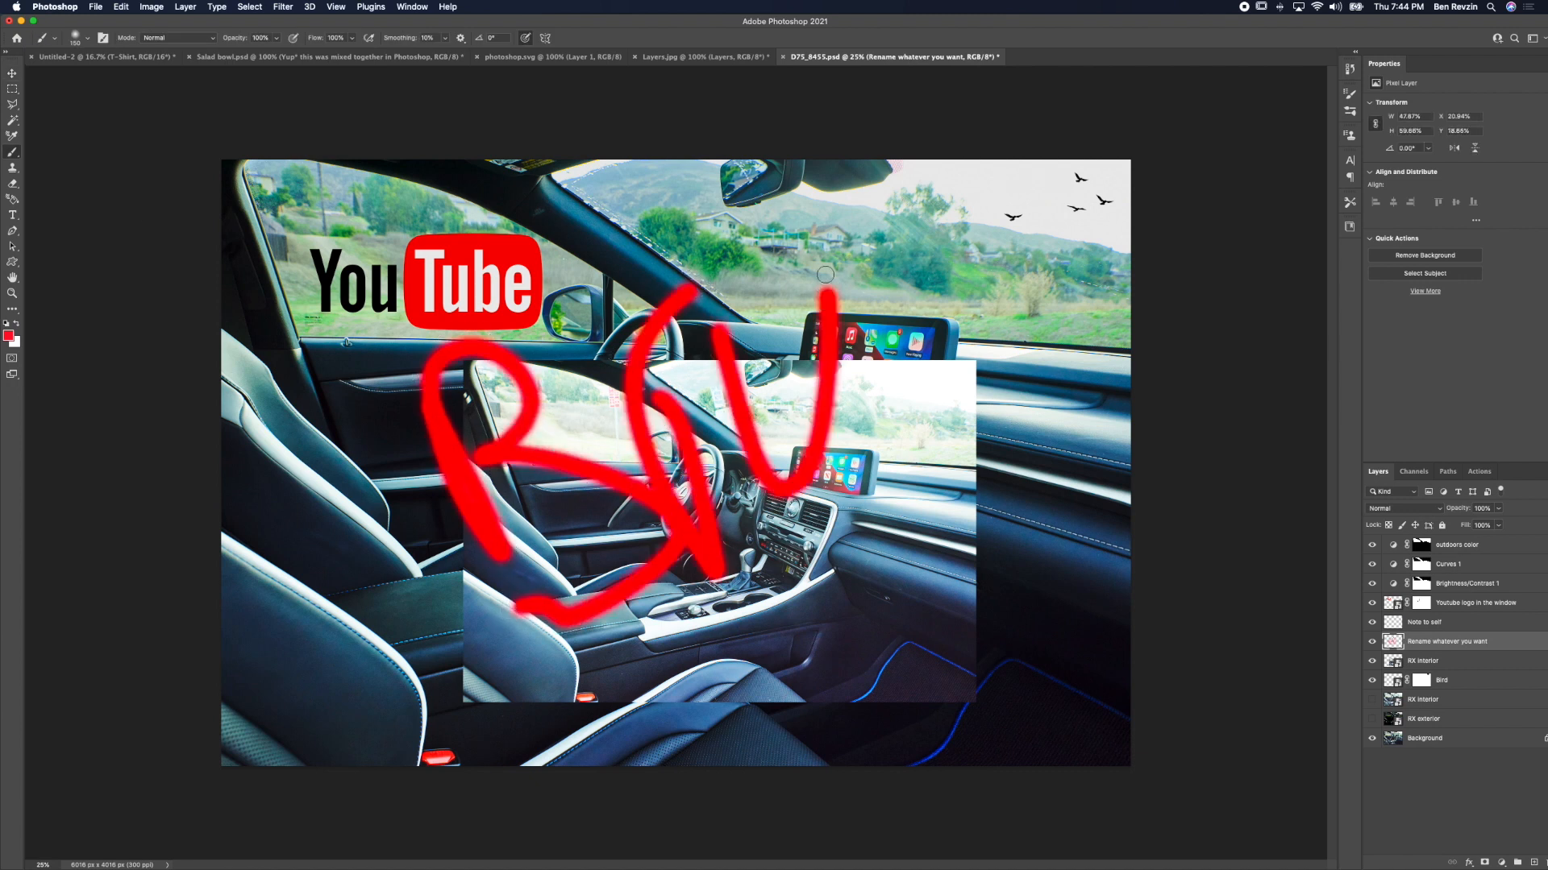
drag(918, 296, 891, 513)
mouse_move(975, 216)
mouse_down()
mouse_move(979, 394)
mouse_move(990, 354)
mouse_move(1064, 486)
mouse_up()
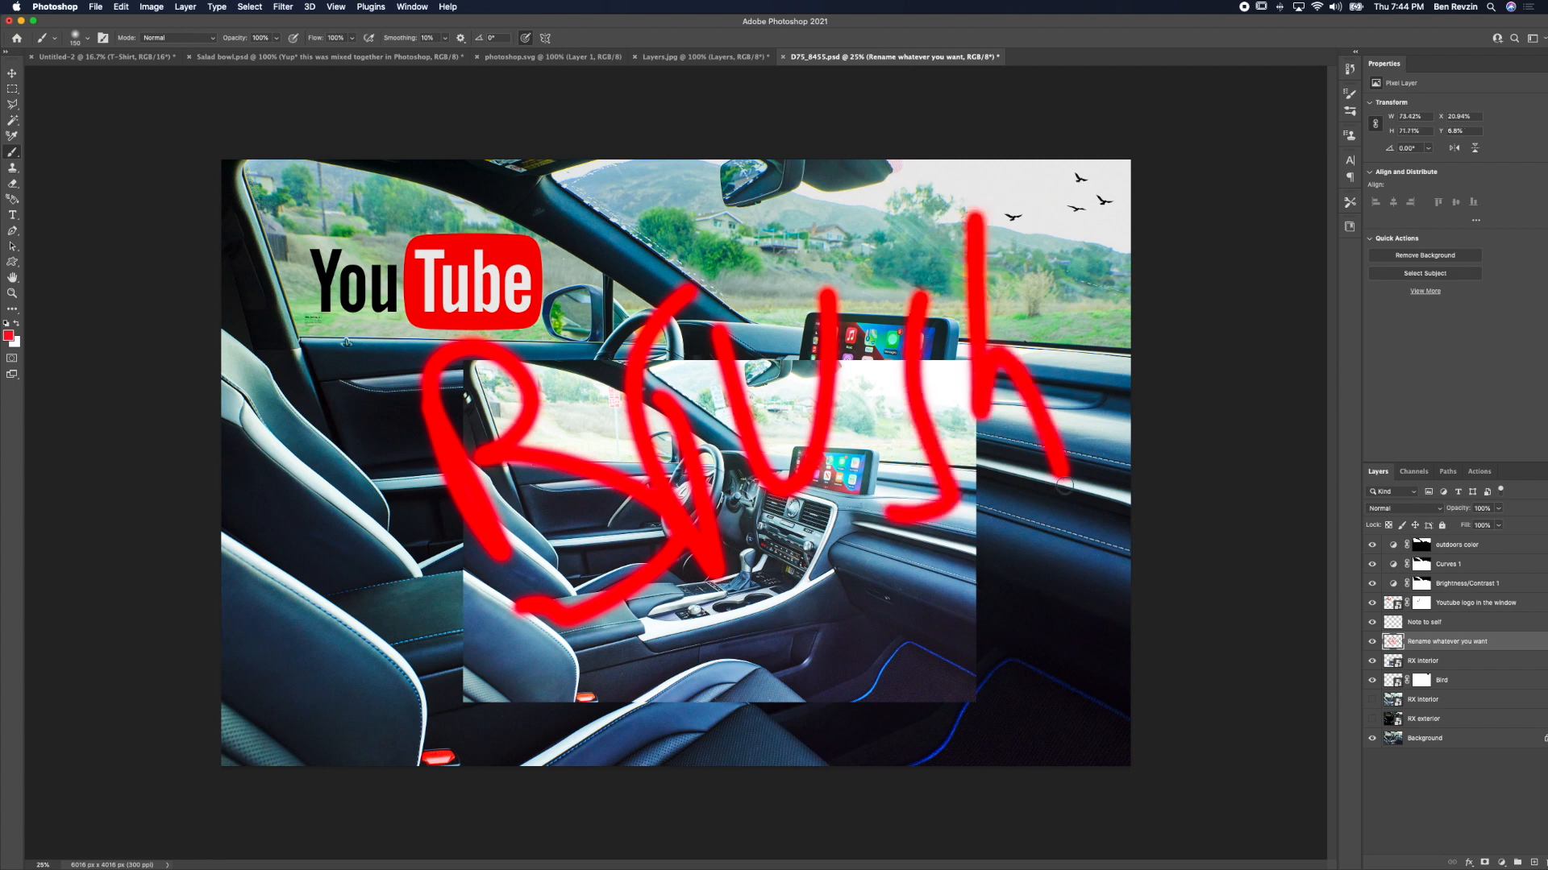
Step: Add a mask to the "Rename whatever you want" layer and hide the letter "u" by painting black with a larger brush
click(1487, 865)
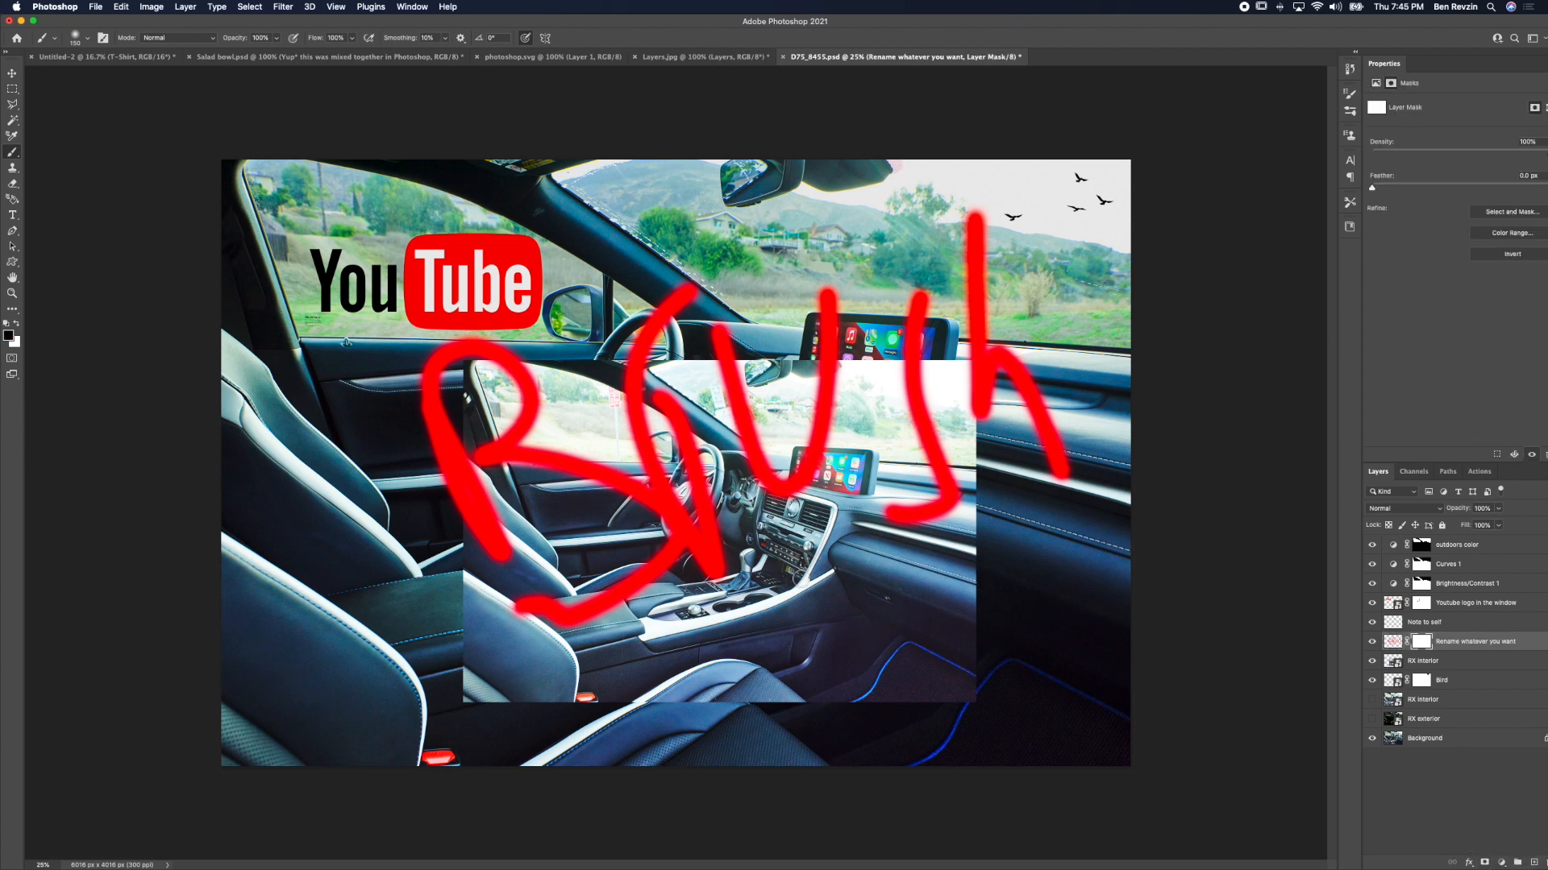
key(bracketright)
key(bracketright)
mouse_move(788, 491)
mouse_down()
mouse_move(830, 240)
mouse_move(833, 386)
mouse_move(821, 390)
mouse_move(821, 324)
mouse_up()
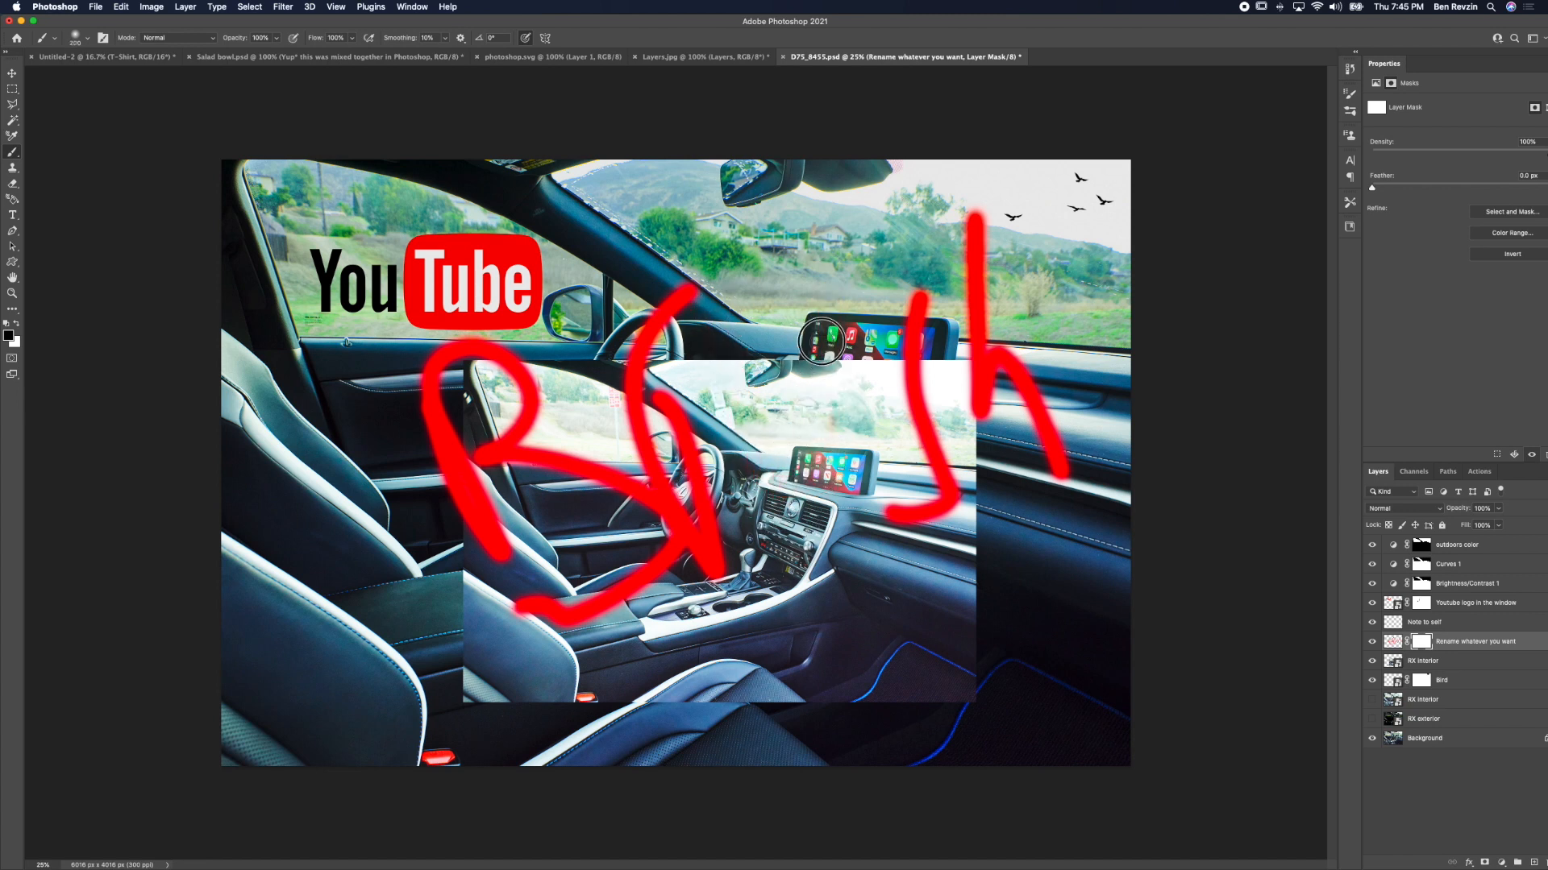
Step: Paint white on the mask over the hidden "u" to restore the letter, and undo that painting
key(x)
mouse_move(830, 472)
mouse_down()
mouse_move(827, 387)
mouse_move(833, 487)
mouse_move(824, 274)
mouse_move(812, 471)
mouse_move(822, 270)
mouse_move(815, 538)
mouse_move(805, 407)
mouse_move(789, 521)
mouse_move(743, 425)
mouse_up()
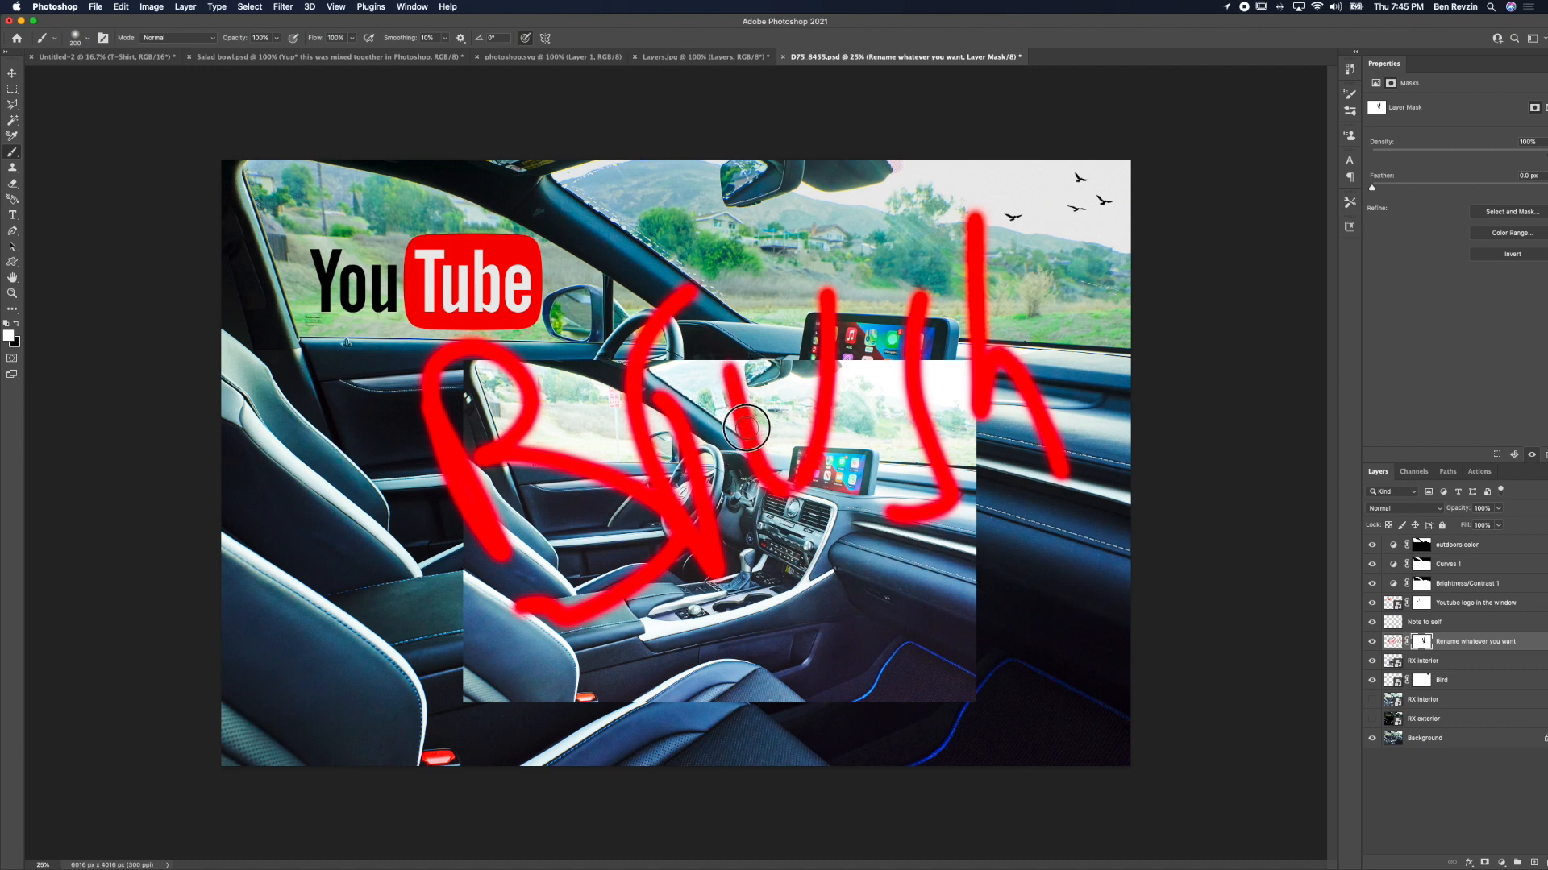
key(super+z)
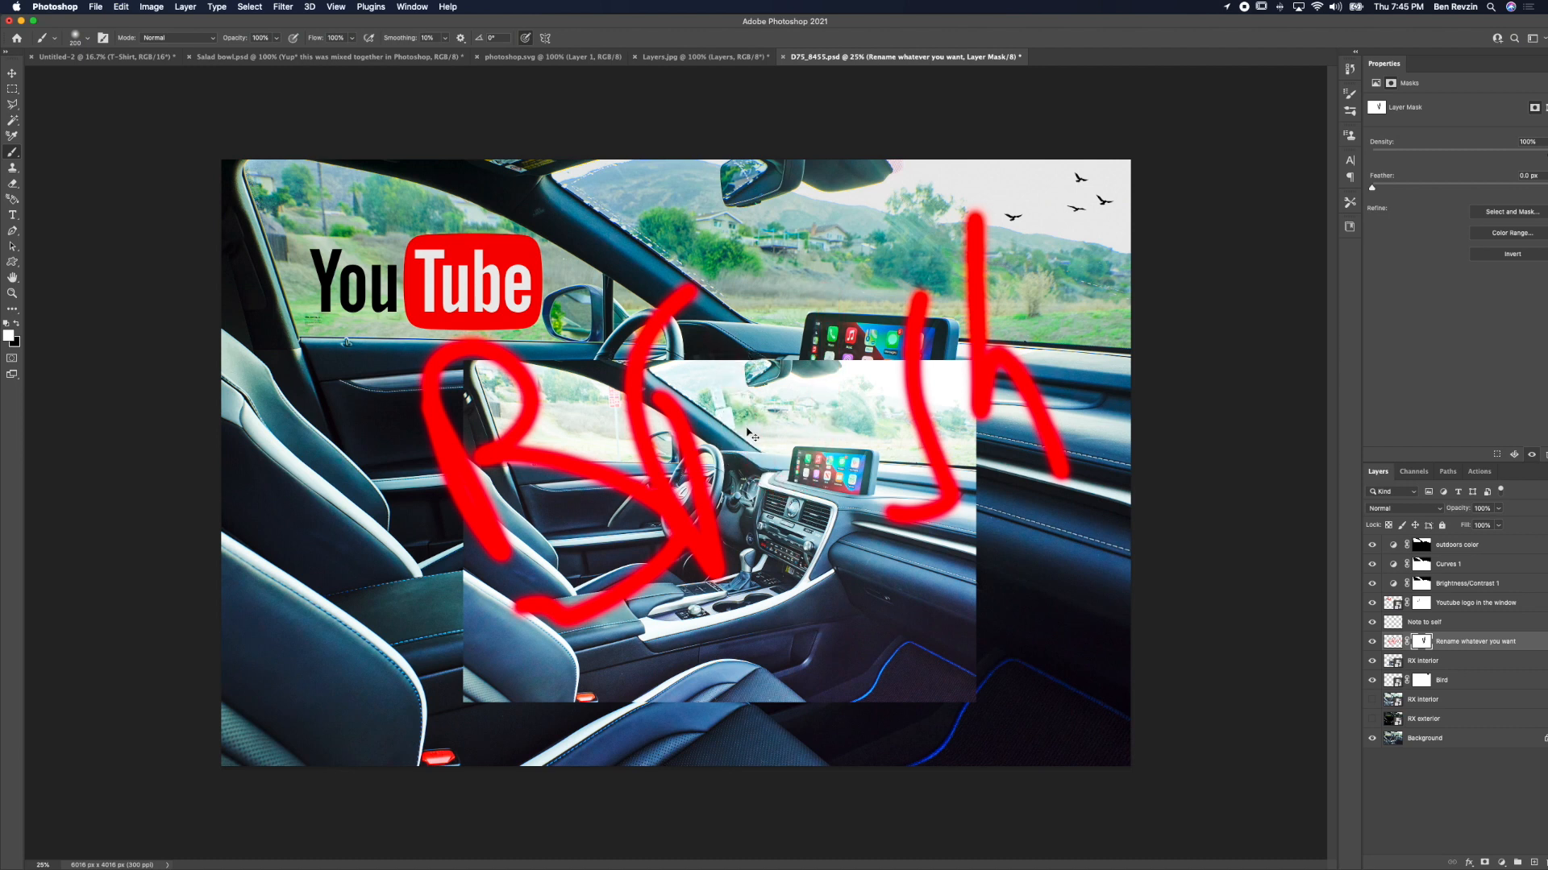
Step: Disable the layer mask of the "Rename whatever you want" layer
right_click(1421, 648)
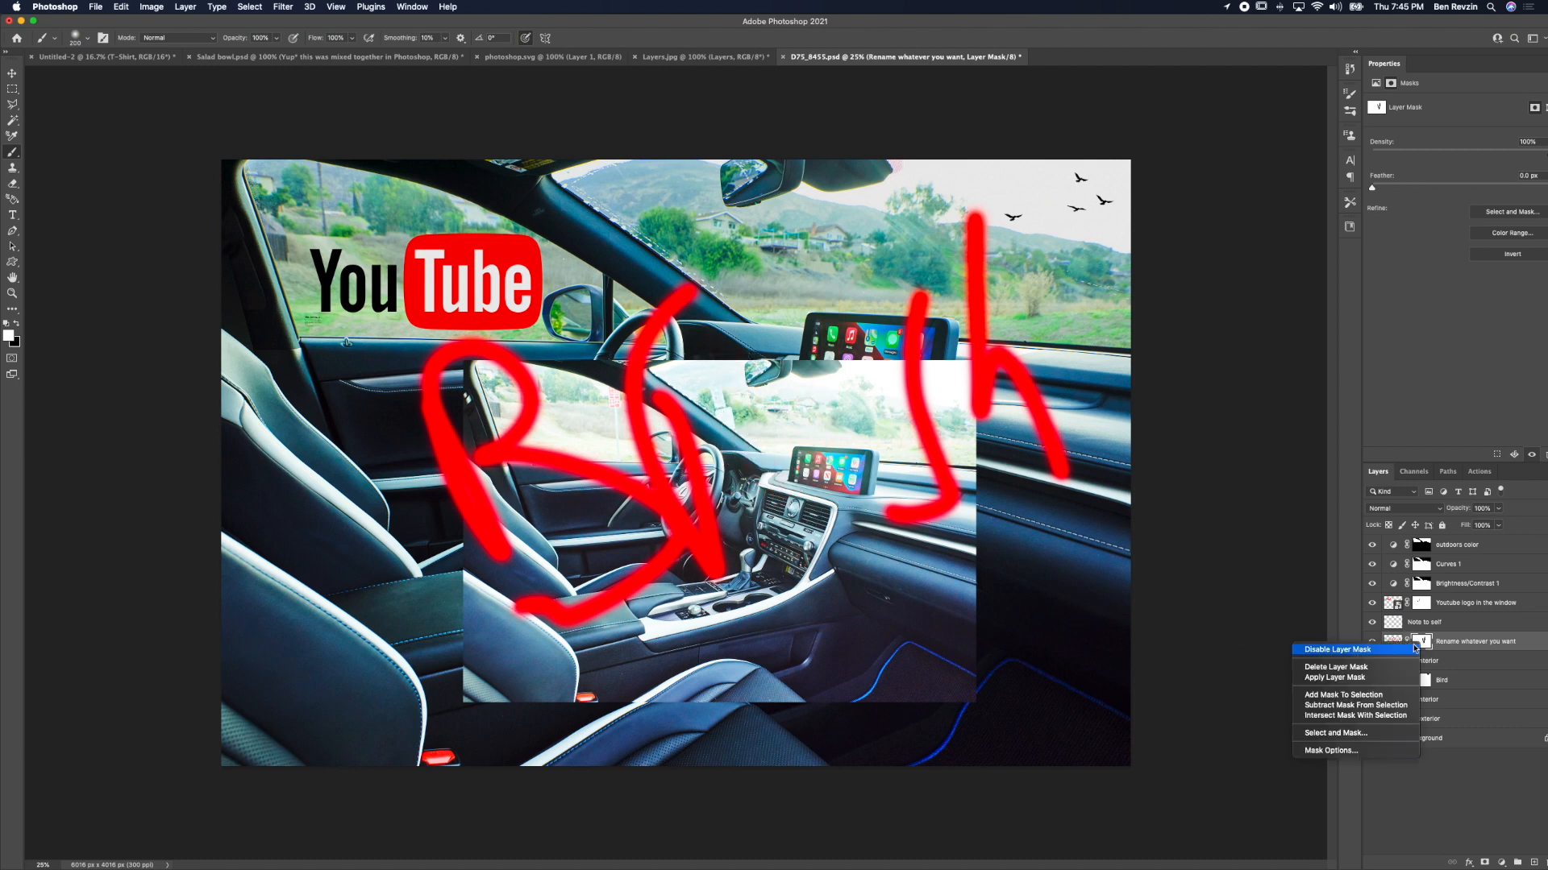
click(1398, 650)
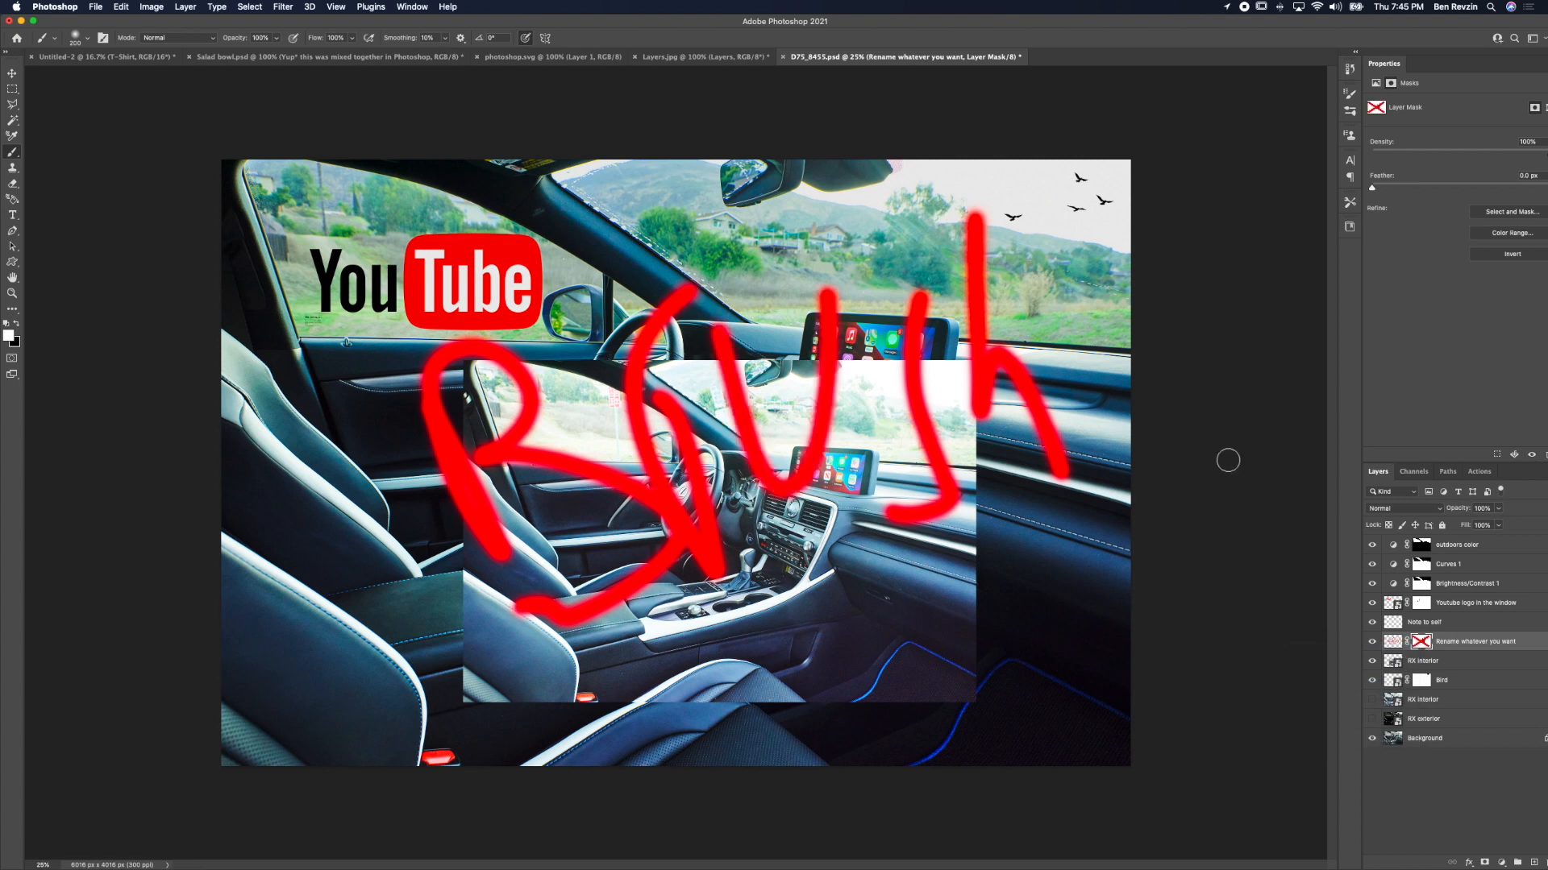